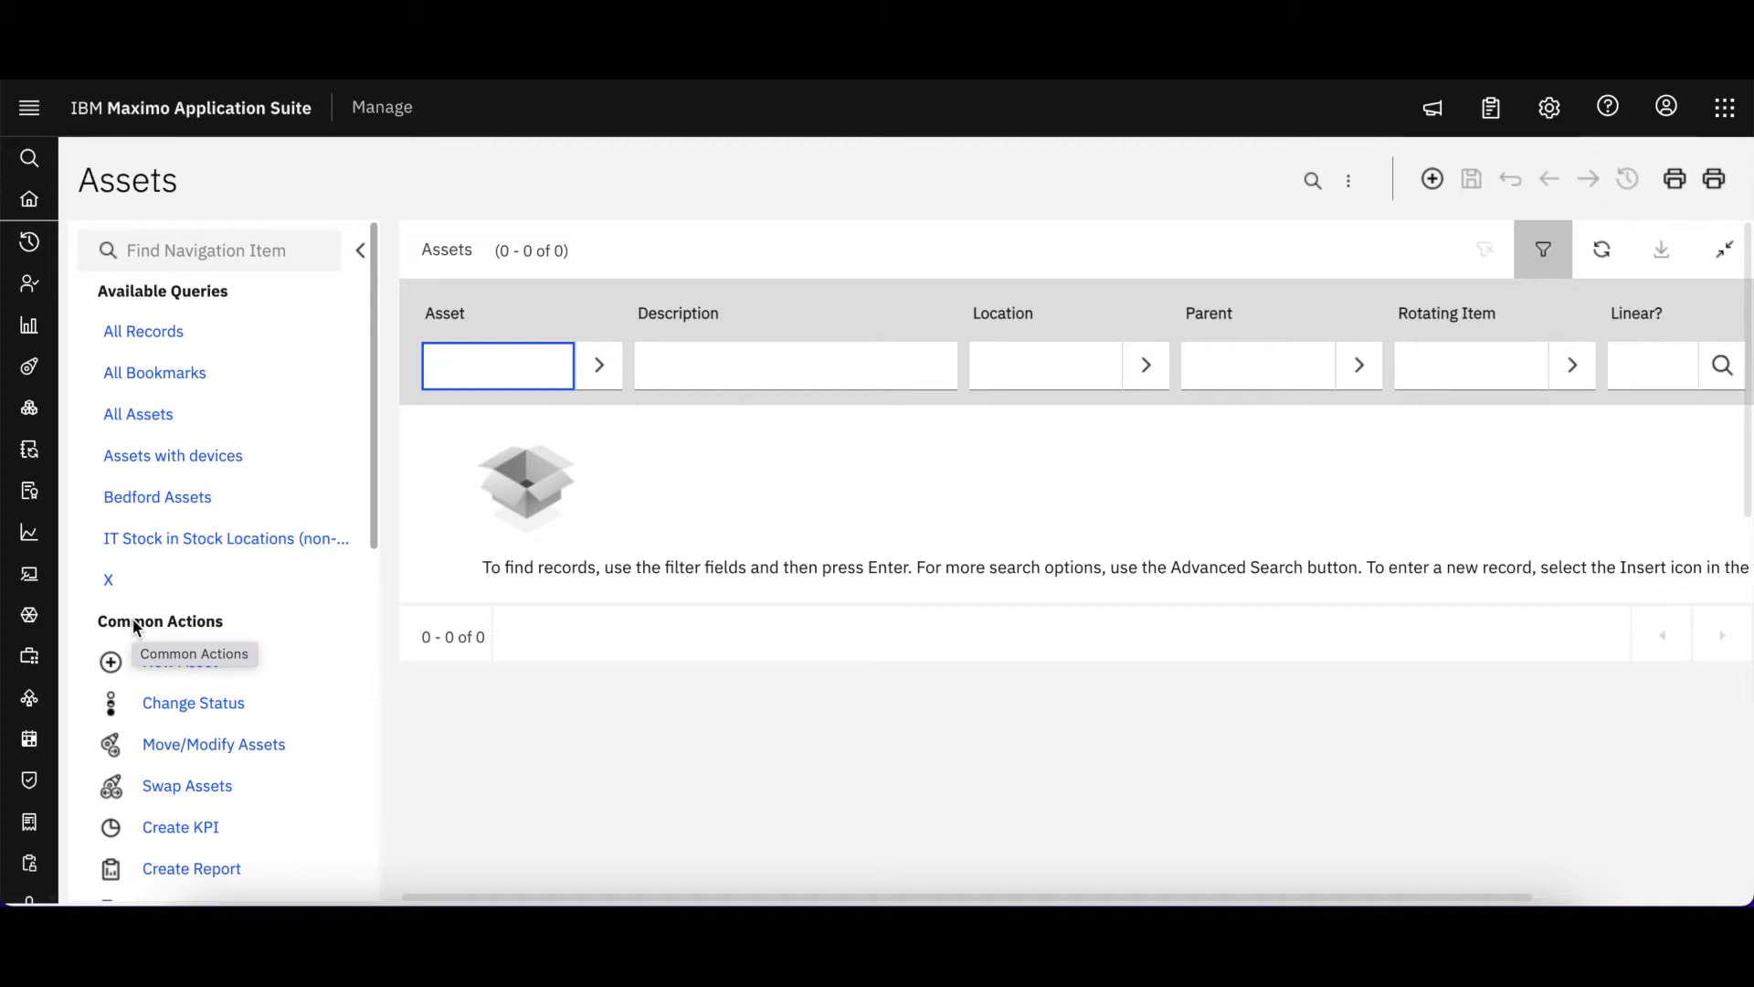
- Open asset 11430 from All Bookmarks, hide the side navigation, and scroll through its Asset tab
{"action": "left_click", "coordinate": [181, 388]}
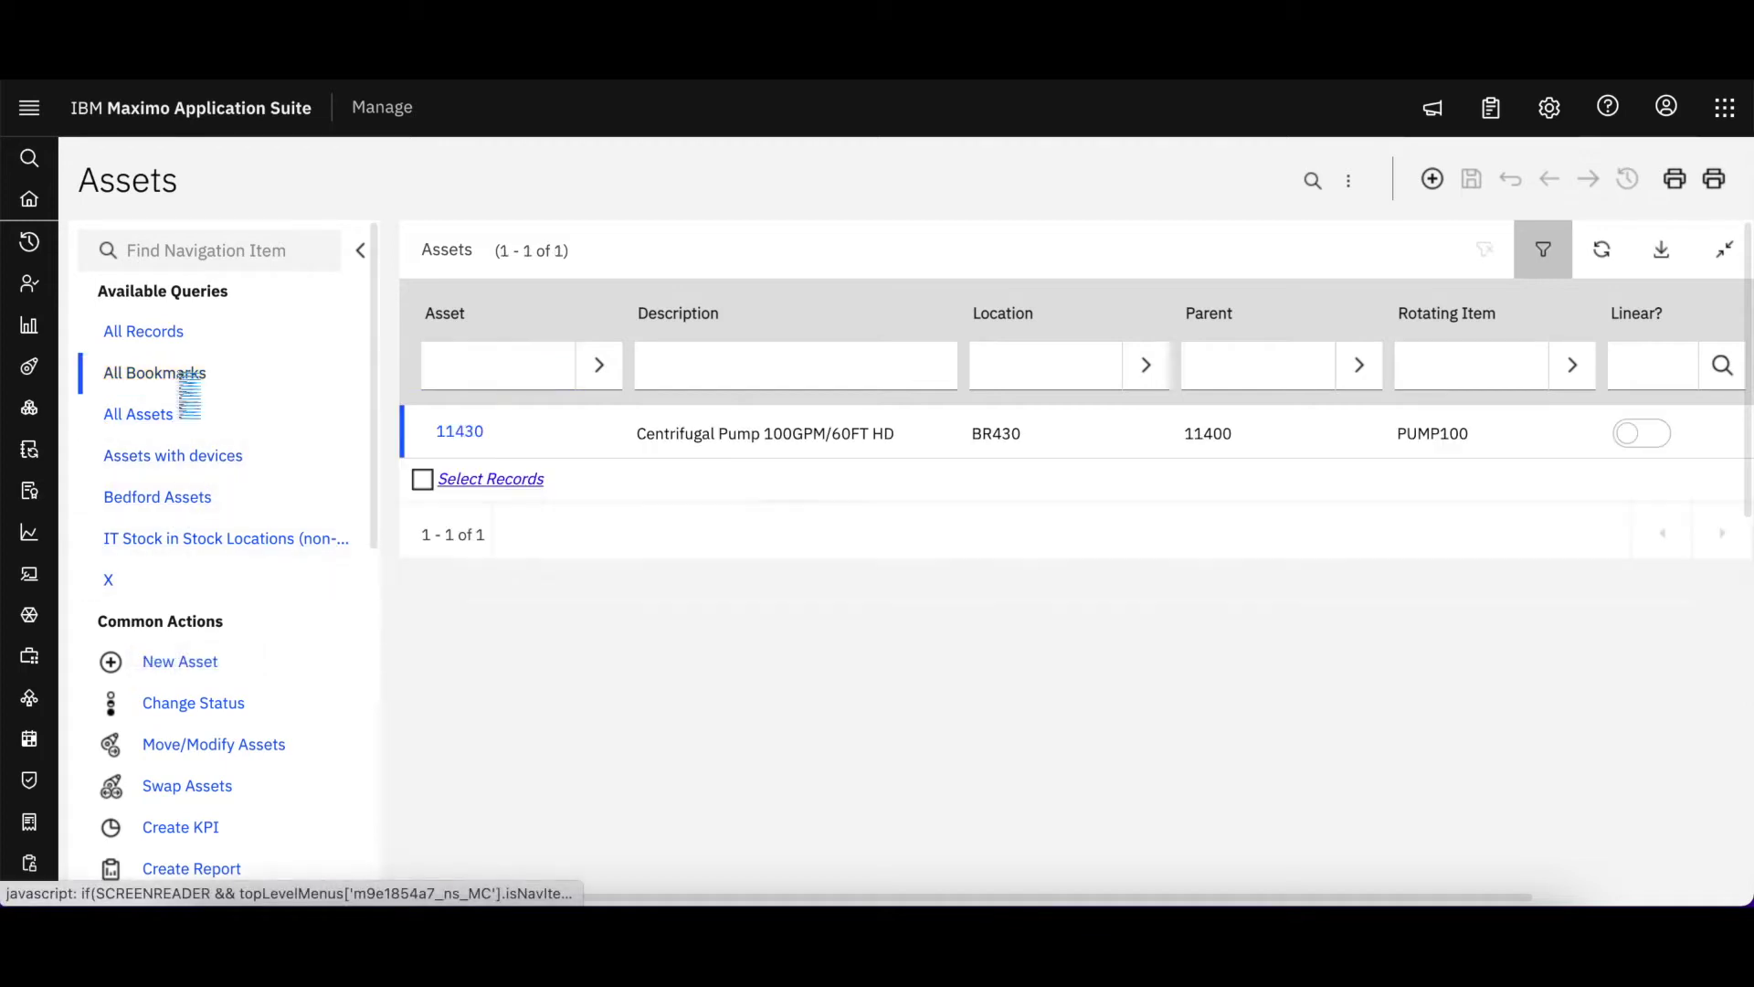
{"action": "left_click", "coordinate": [469, 433]}
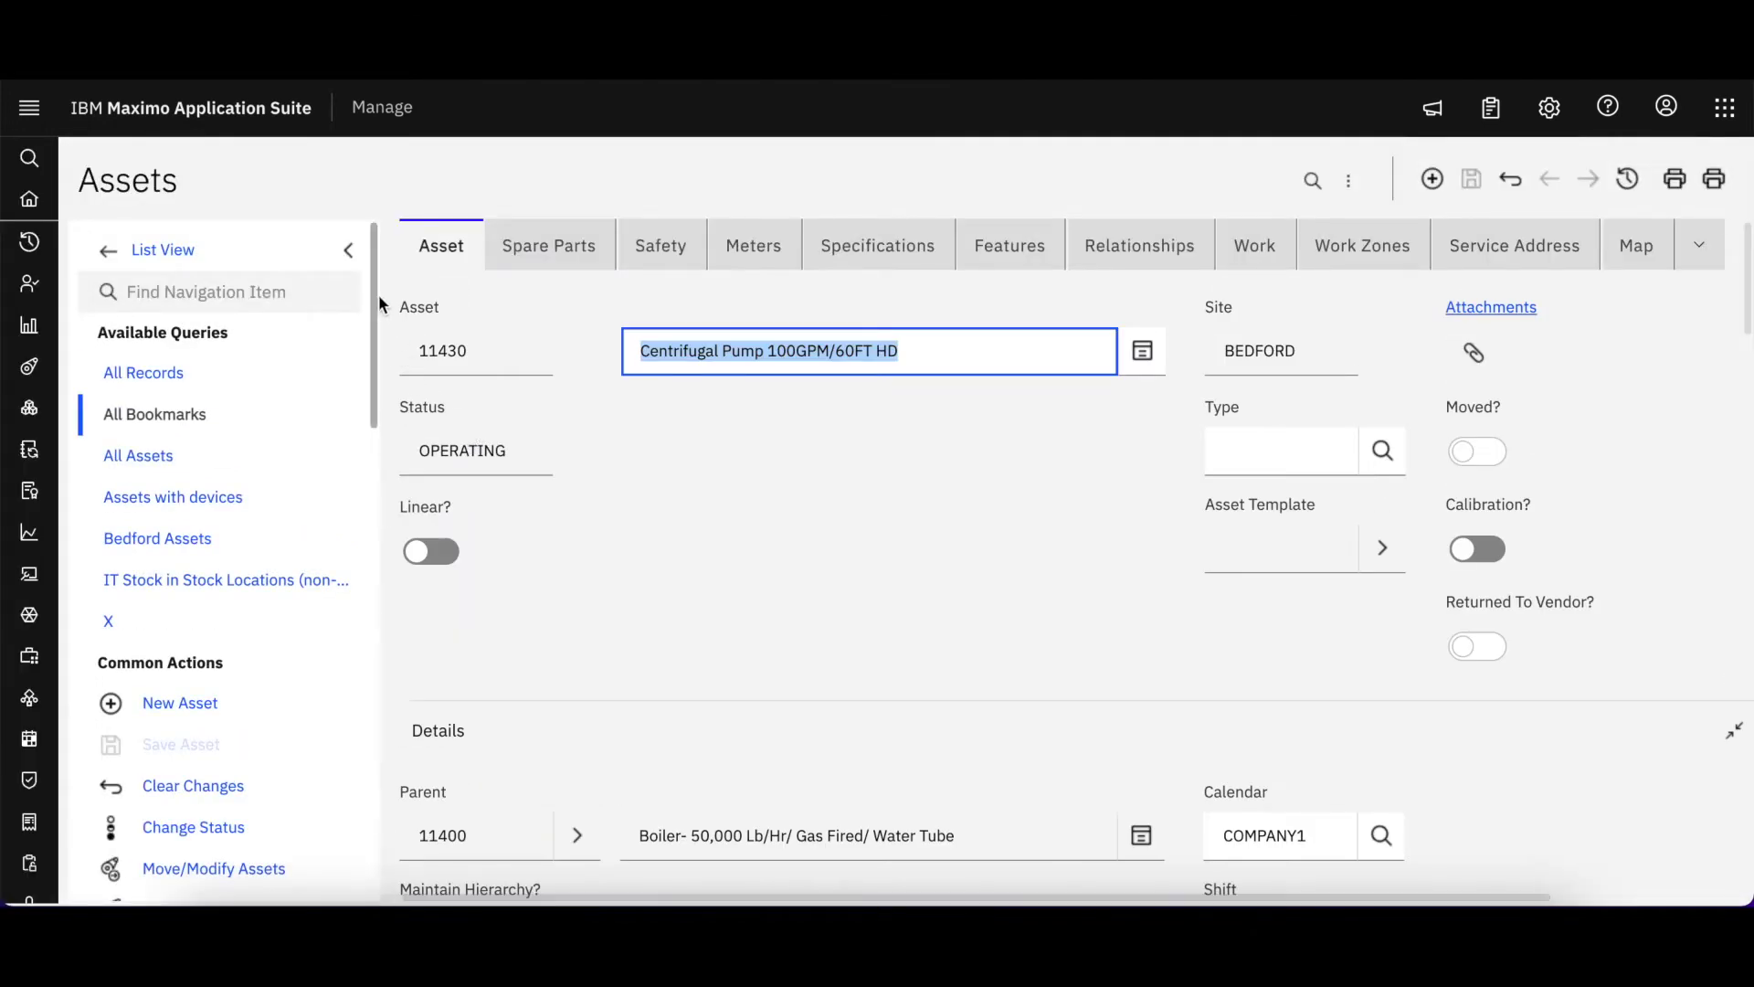
{"action": "left_click", "coordinate": [350, 253]}
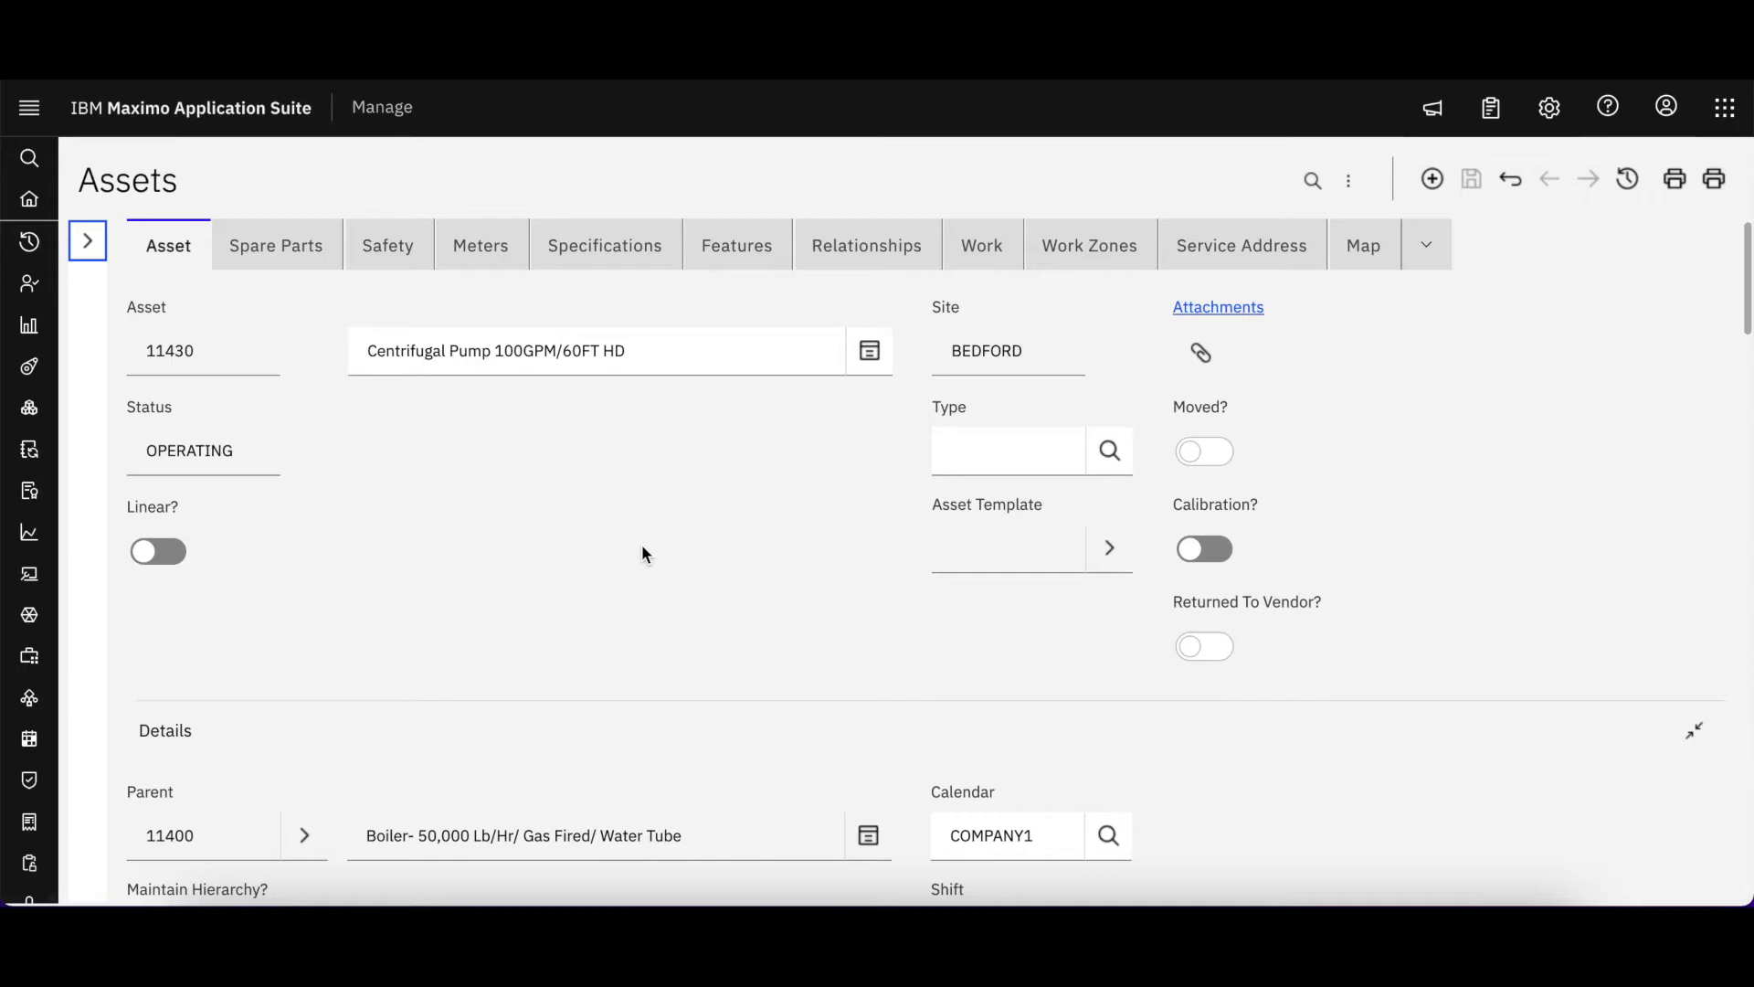
{"action": "scroll", "coordinate": [642, 548], "scroll_direction": "down", "scroll_amount": 6}
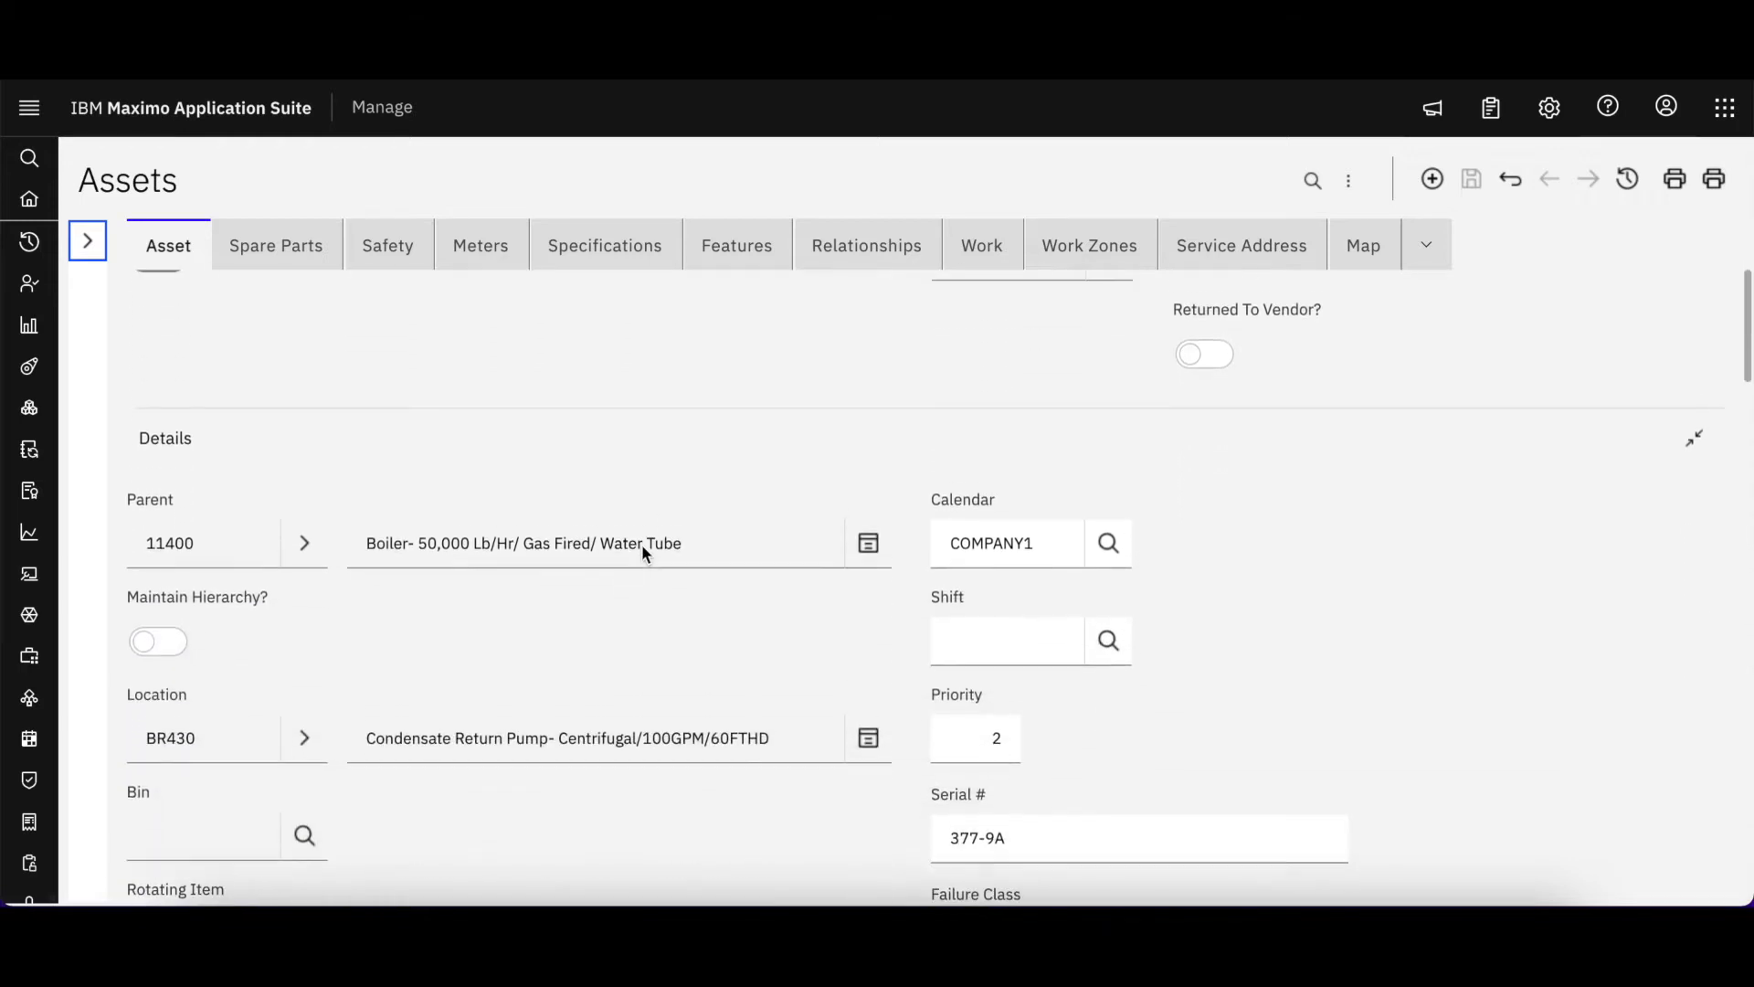
{"action": "scroll", "coordinate": [642, 546], "scroll_direction": "down", "scroll_amount": 19}
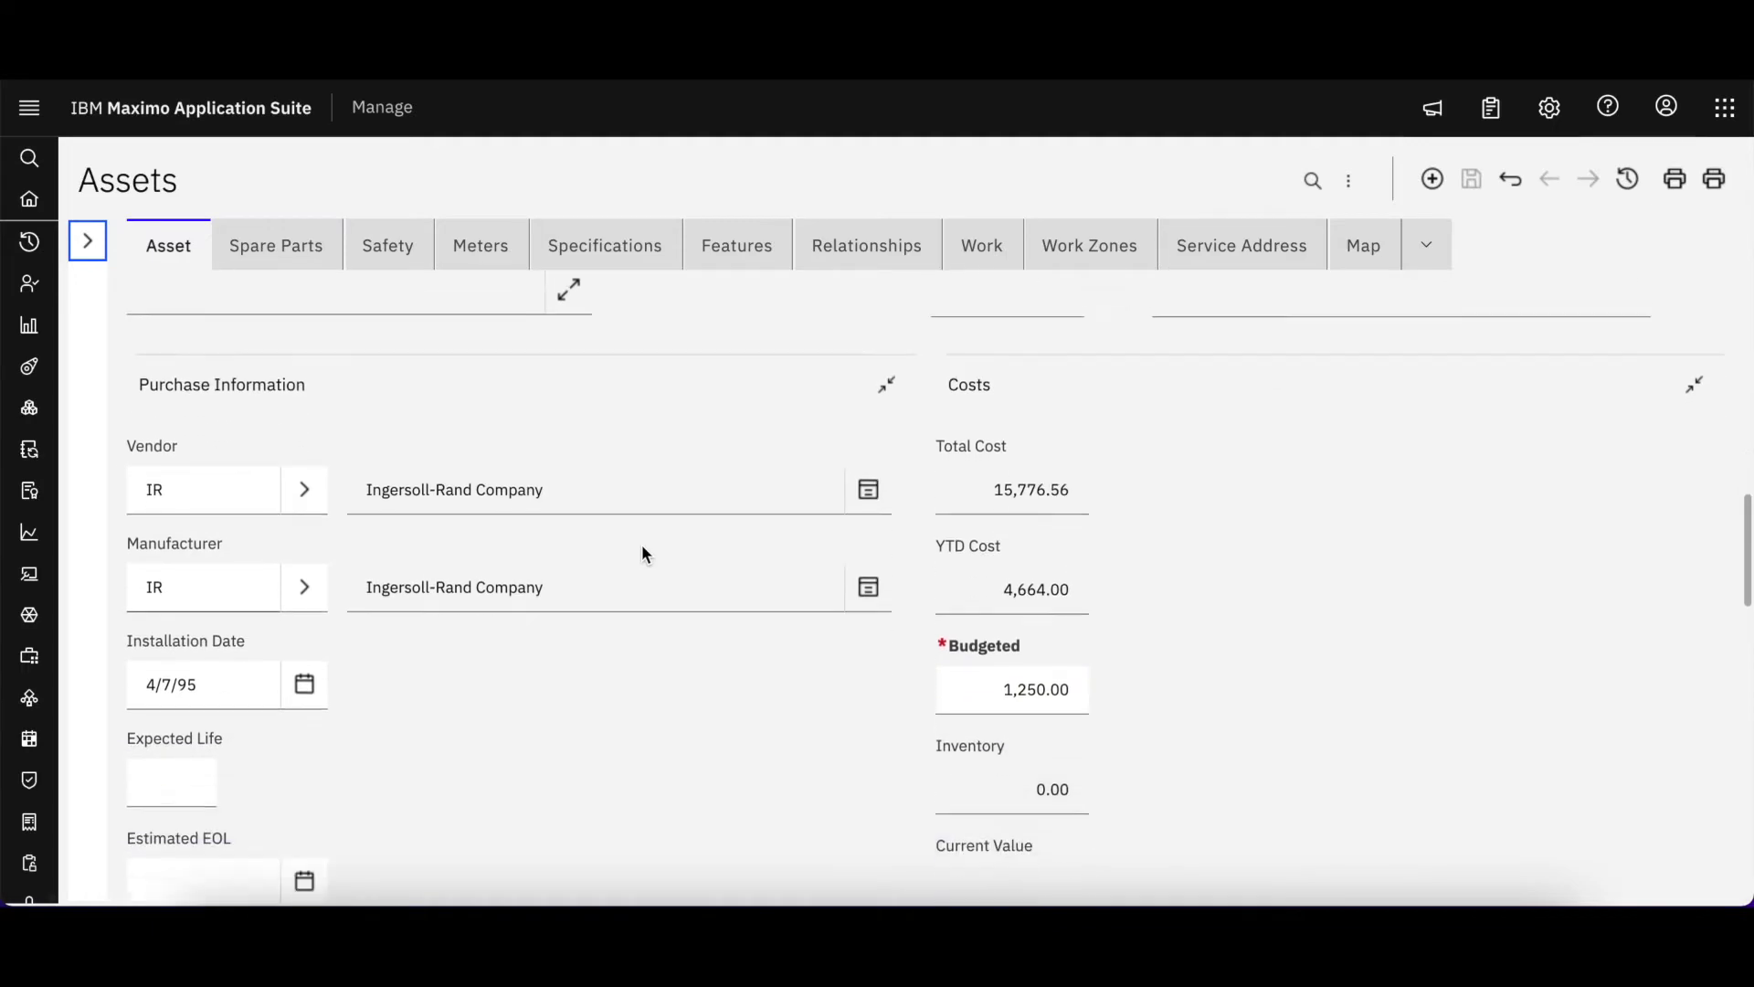
{"action": "scroll", "coordinate": [643, 548], "scroll_direction": "up", "scroll_amount": 20}
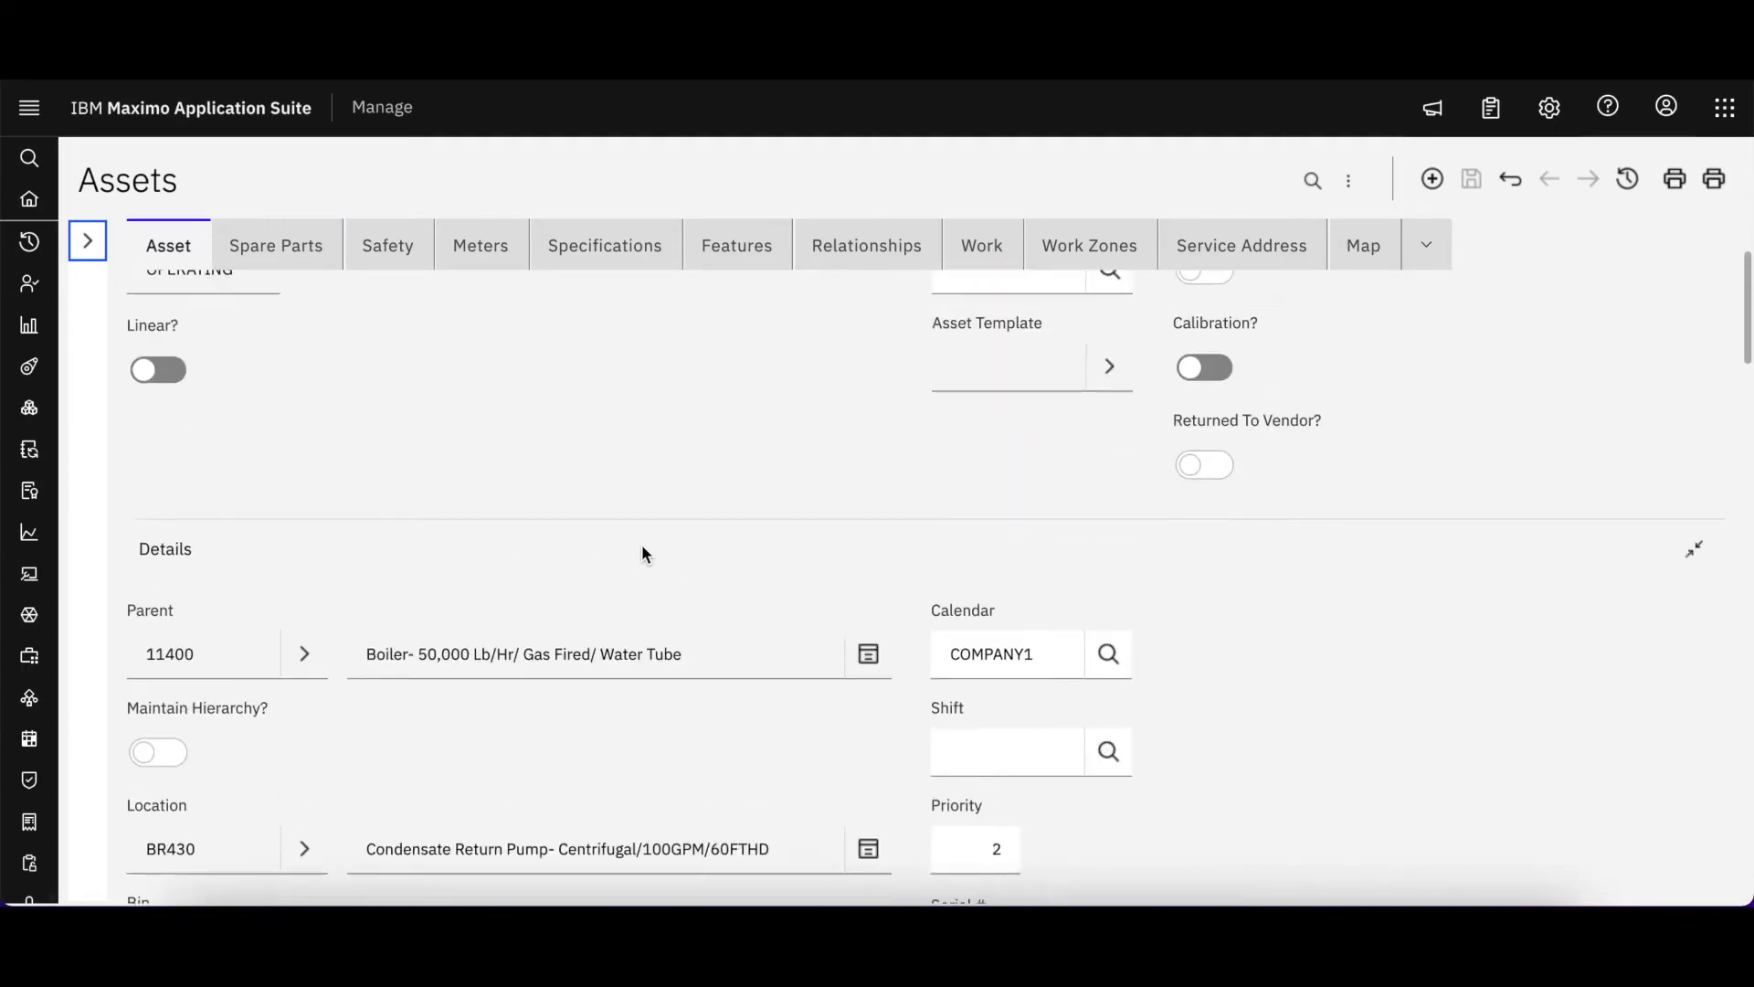
- Browse asset 11430's Spare Parts and Safety tabs, also through the section overflow list
{"action": "left_click", "coordinate": [314, 252]}
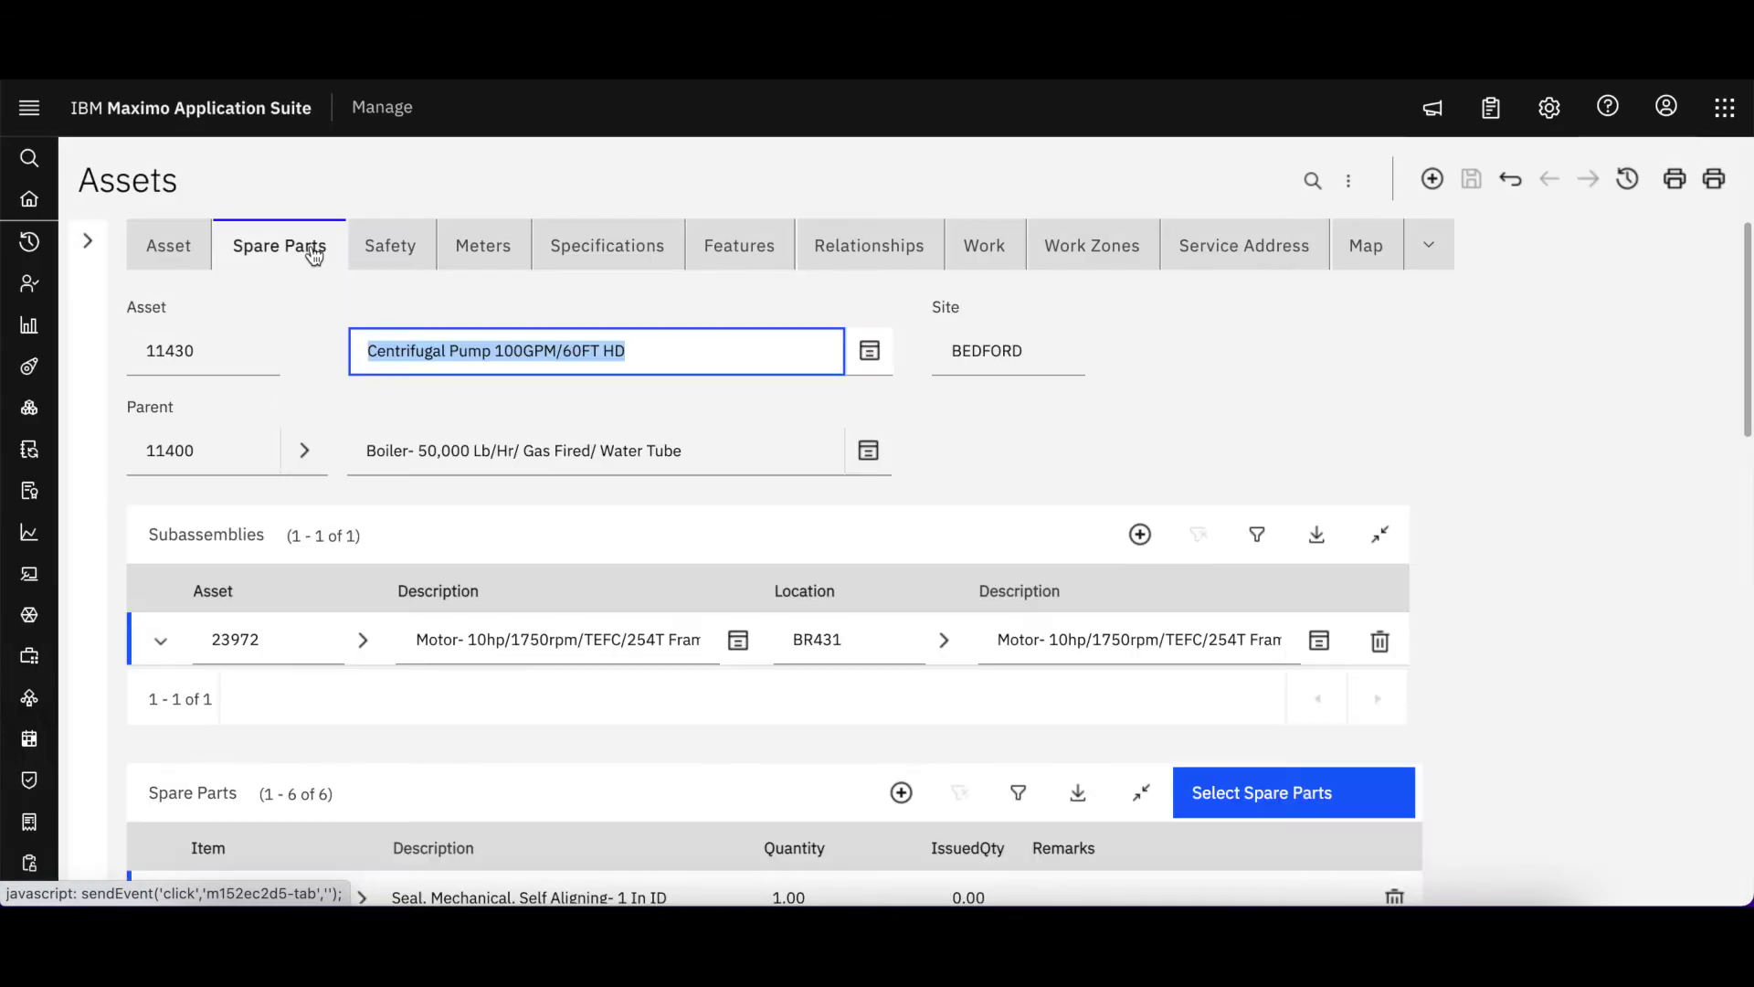
{"action": "left_click", "coordinate": [405, 259]}
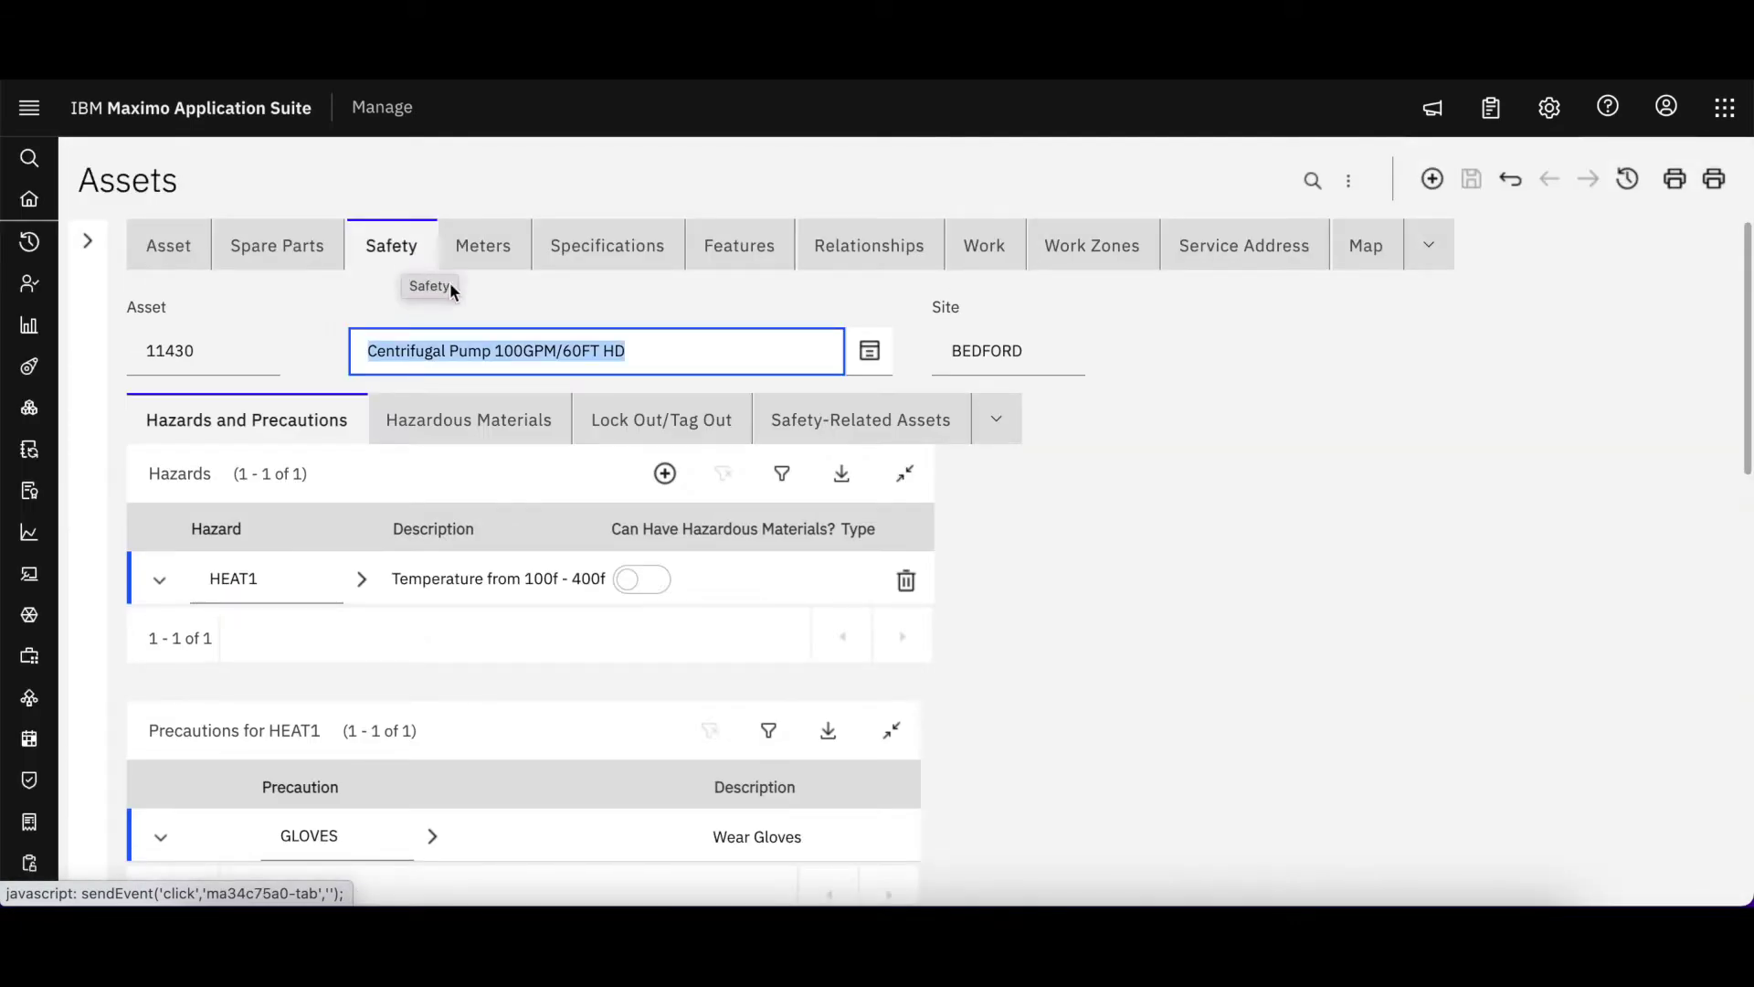
{"action": "left_click", "coordinate": [528, 307]}
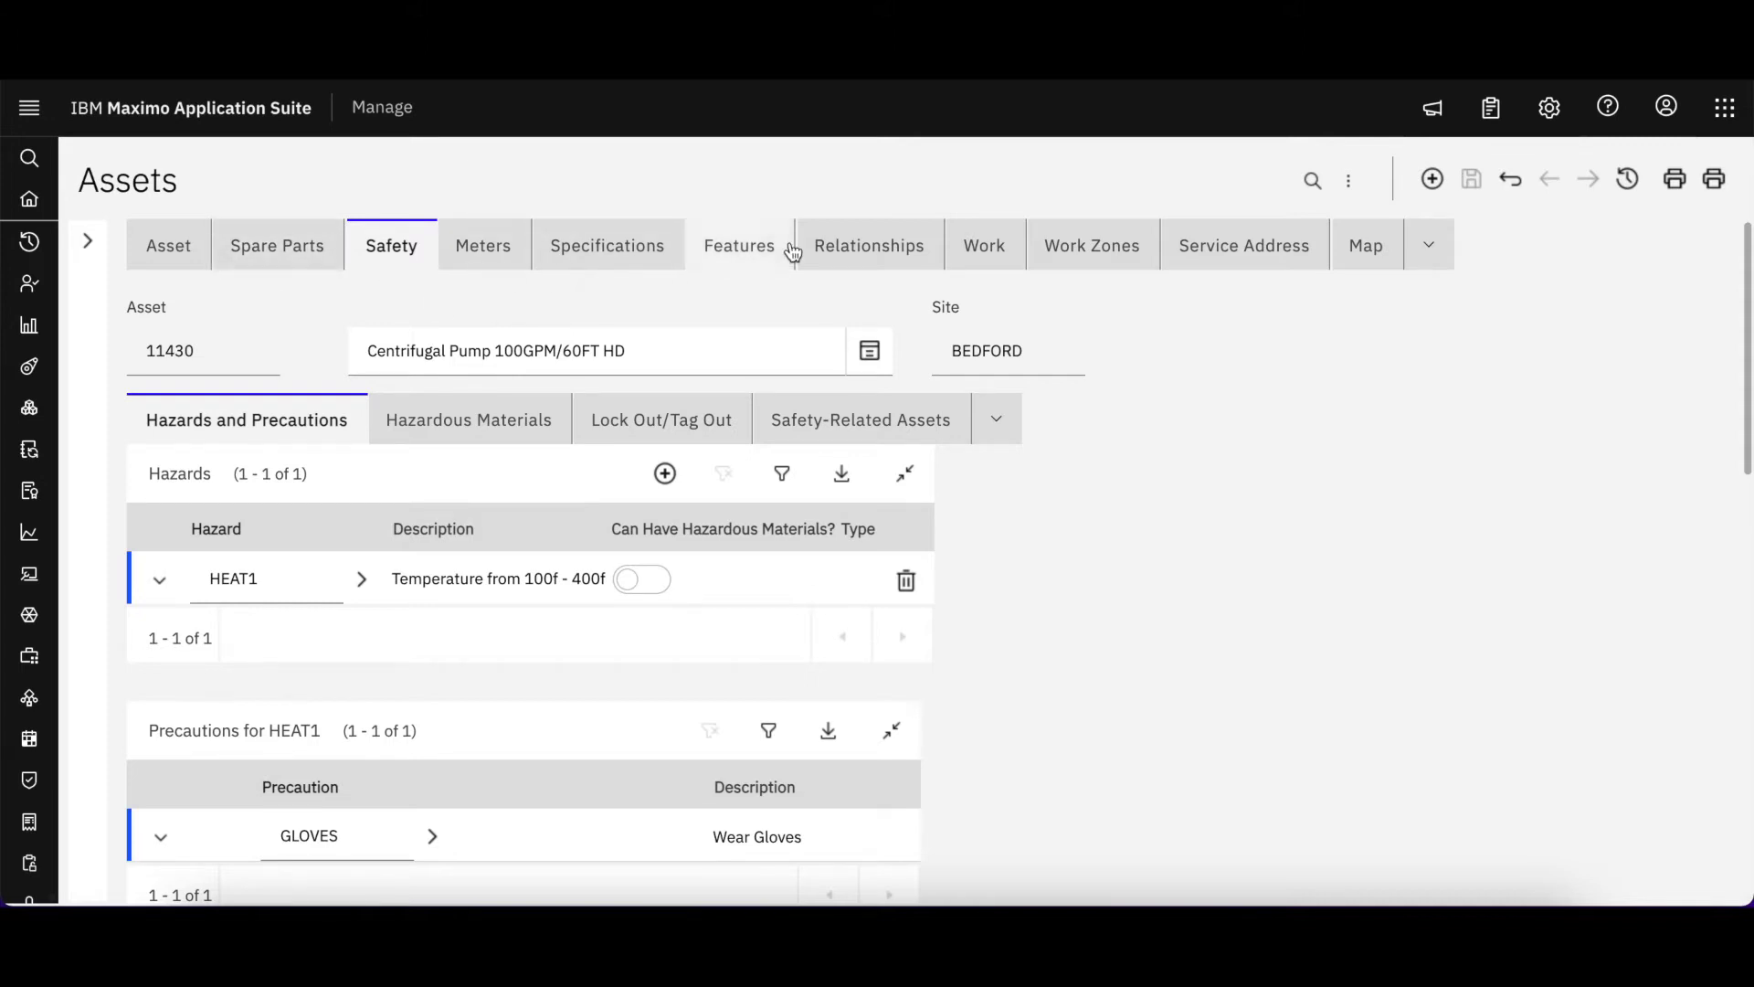
{"action": "left_click", "coordinate": [1431, 249]}
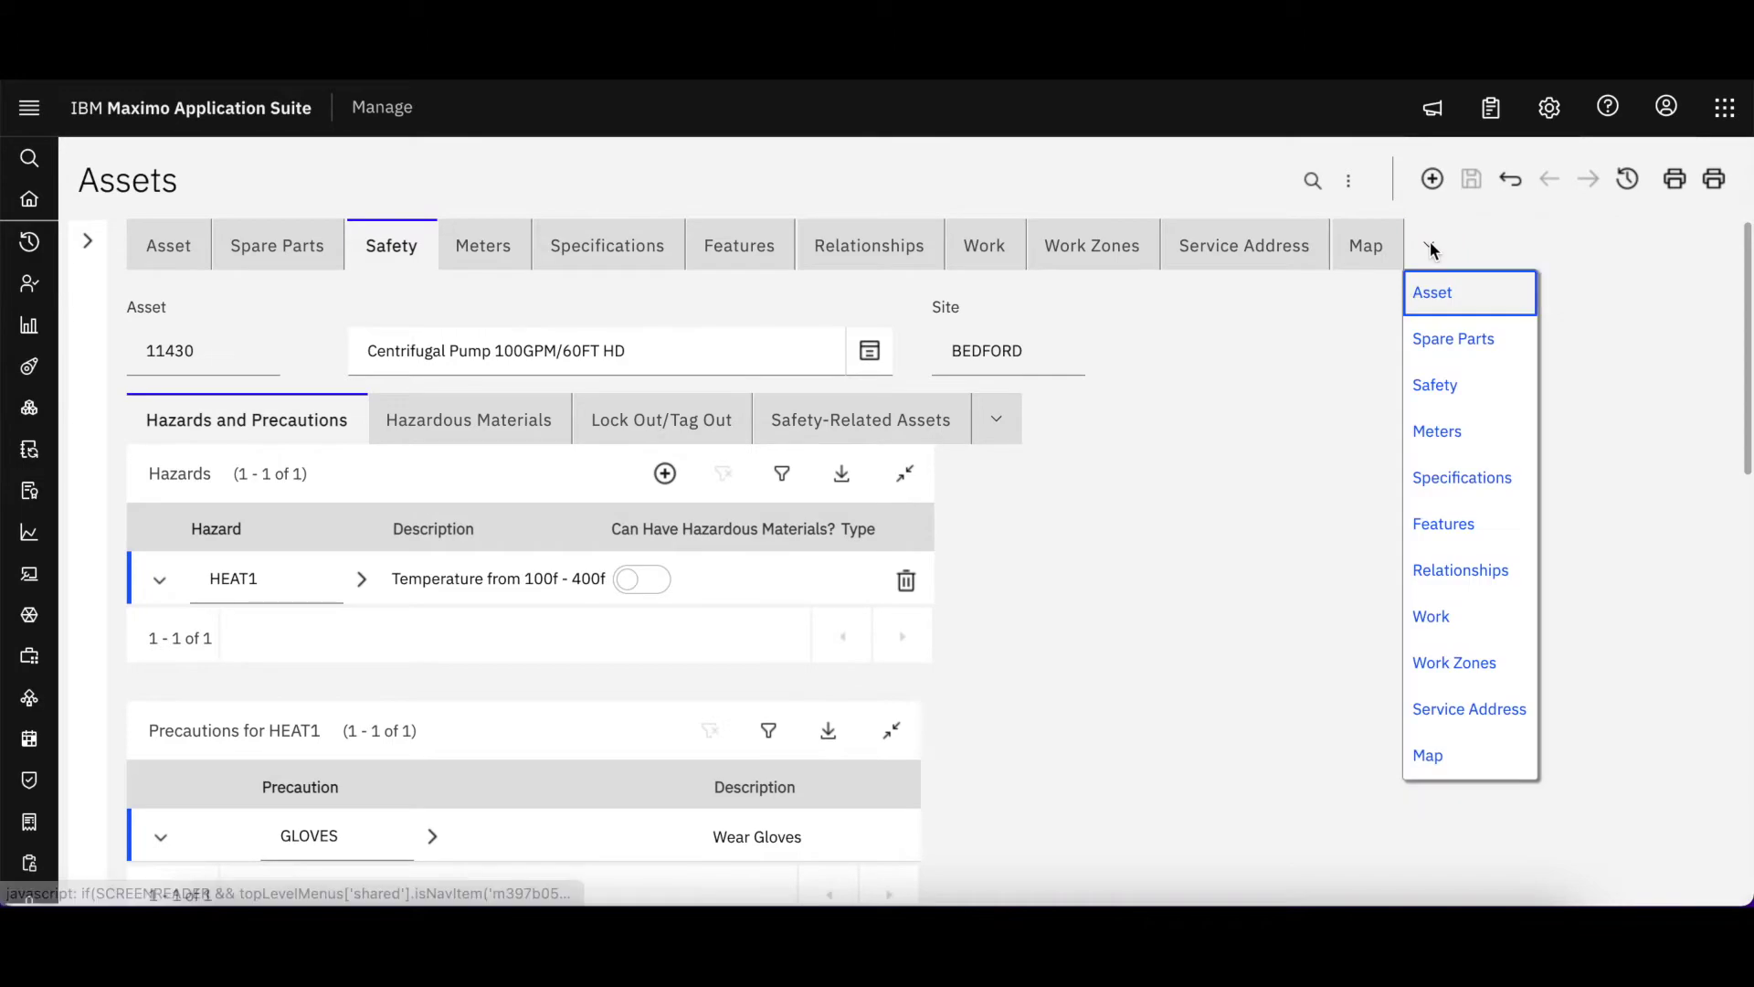
{"action": "left_click", "coordinate": [1452, 341]}
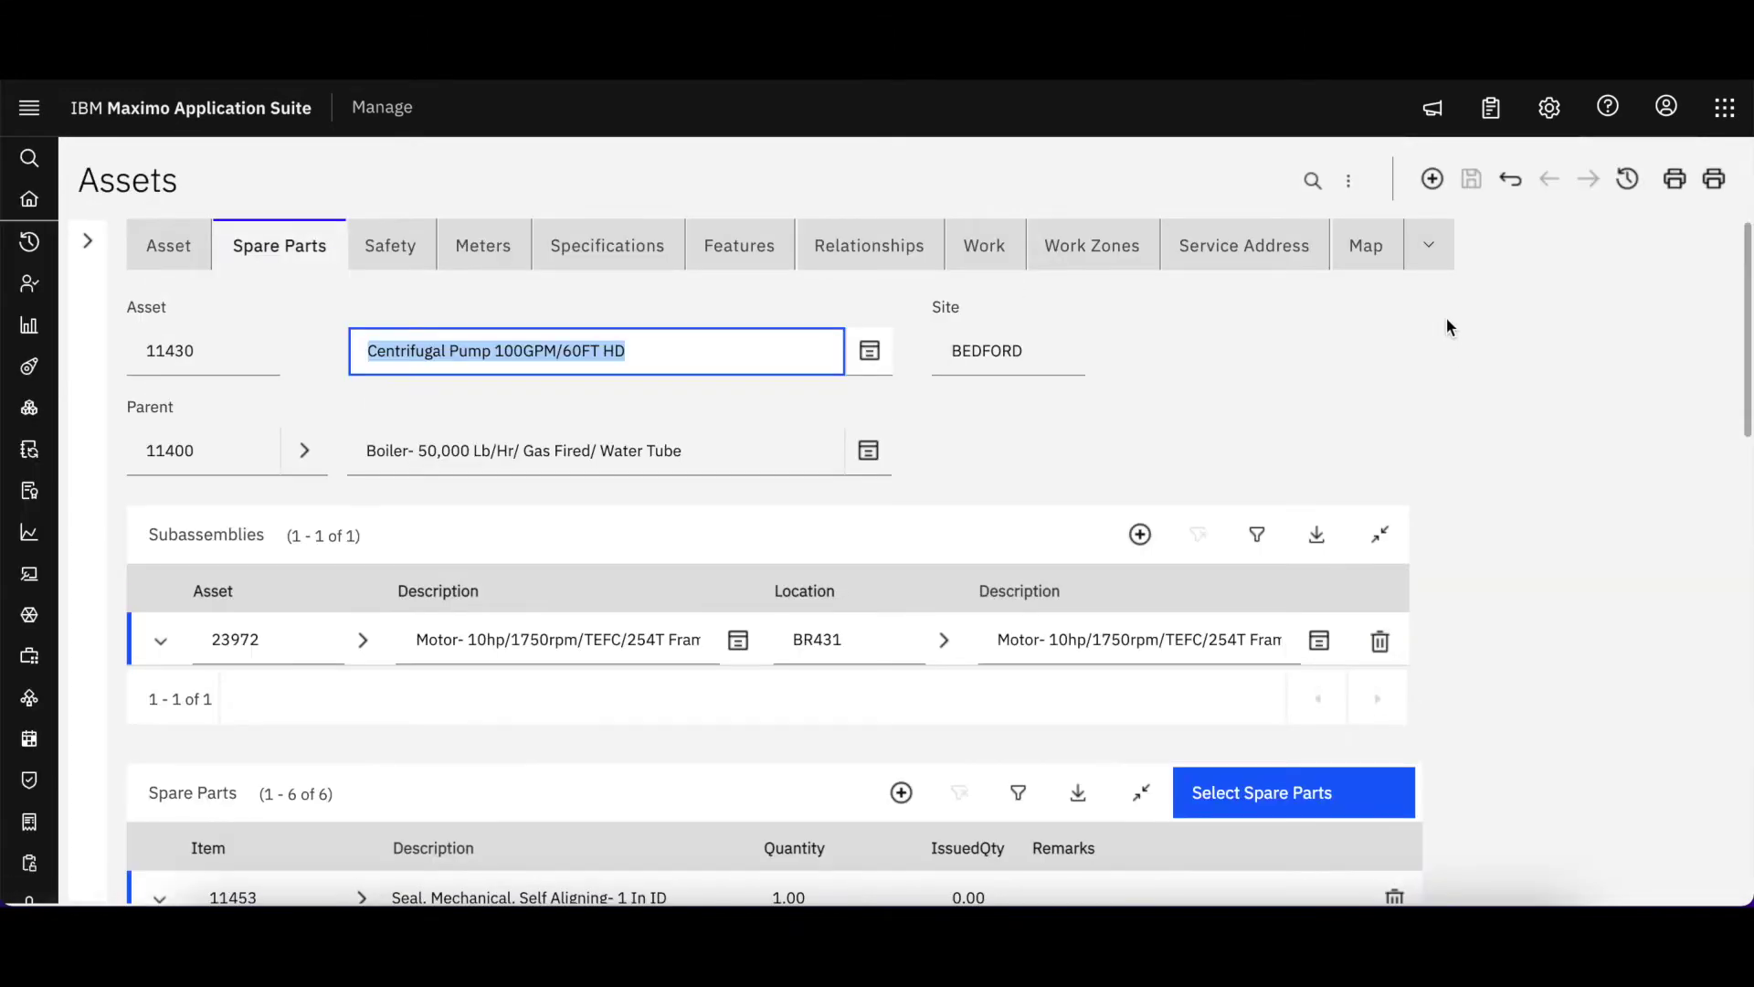
{"action": "left_click", "coordinate": [1431, 245]}
{"action": "left_click", "coordinate": [1444, 298]}
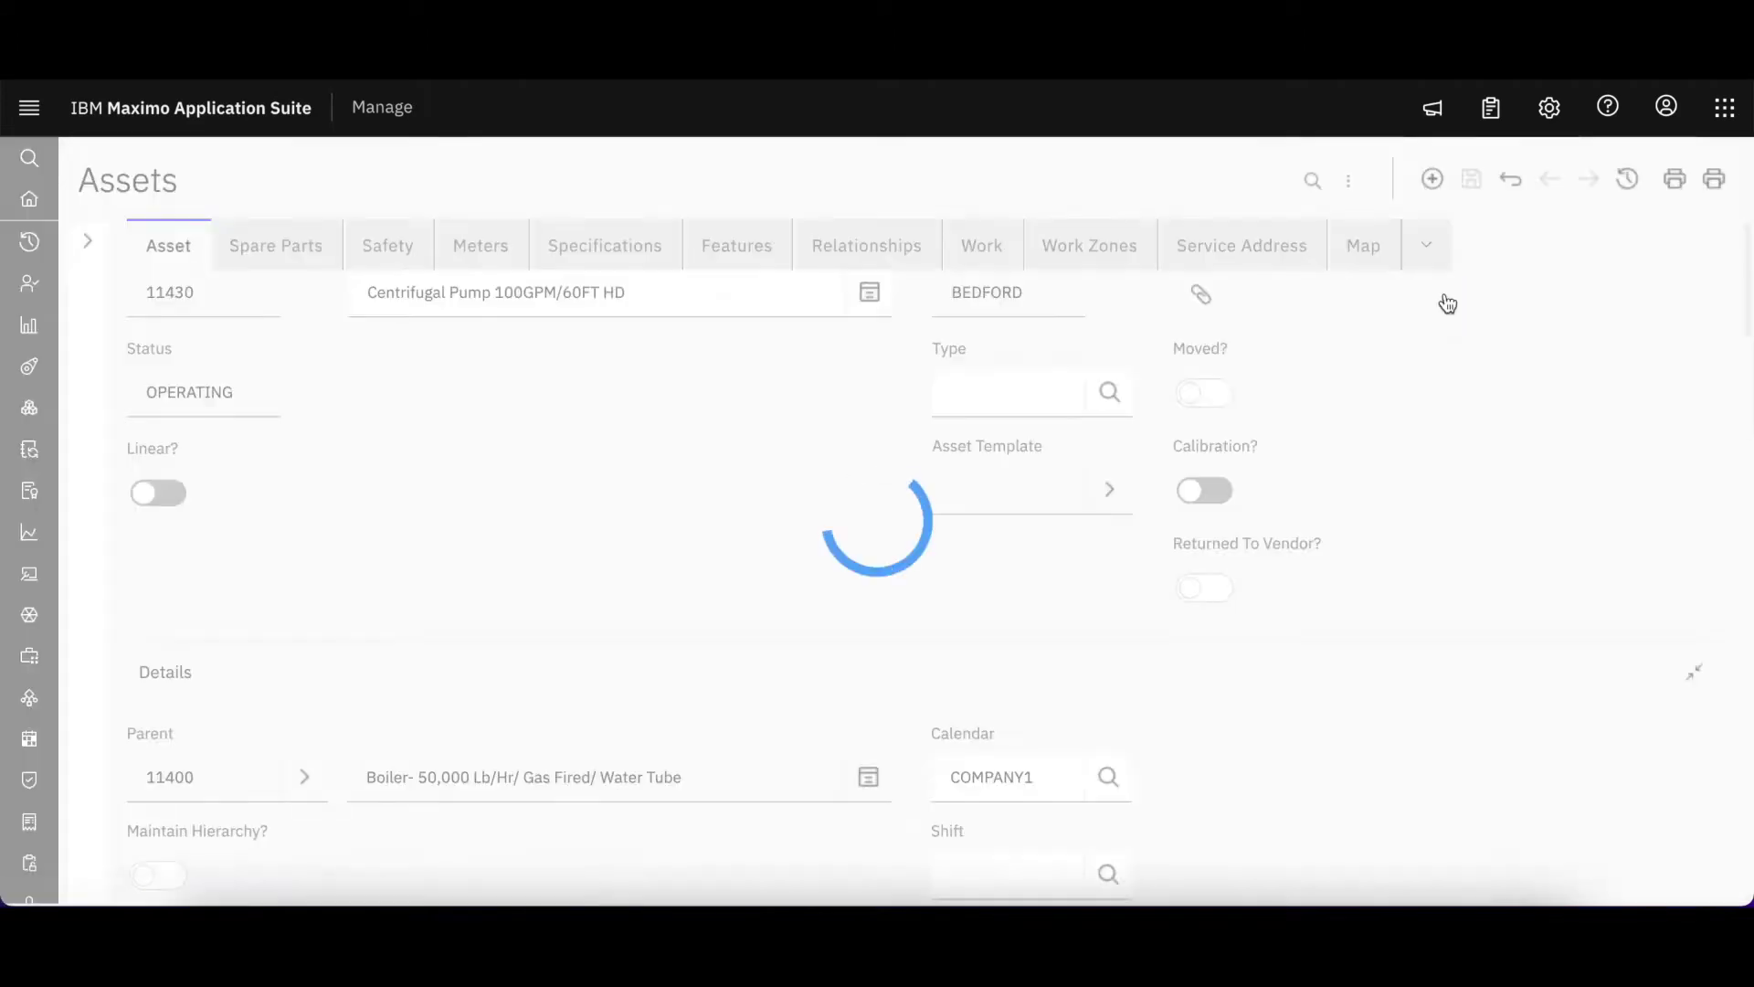
- Switch between Spare Parts and Safety again, ending on hazard HEAT1 with precaution GLOVES
{"action": "left_click", "coordinate": [280, 247]}
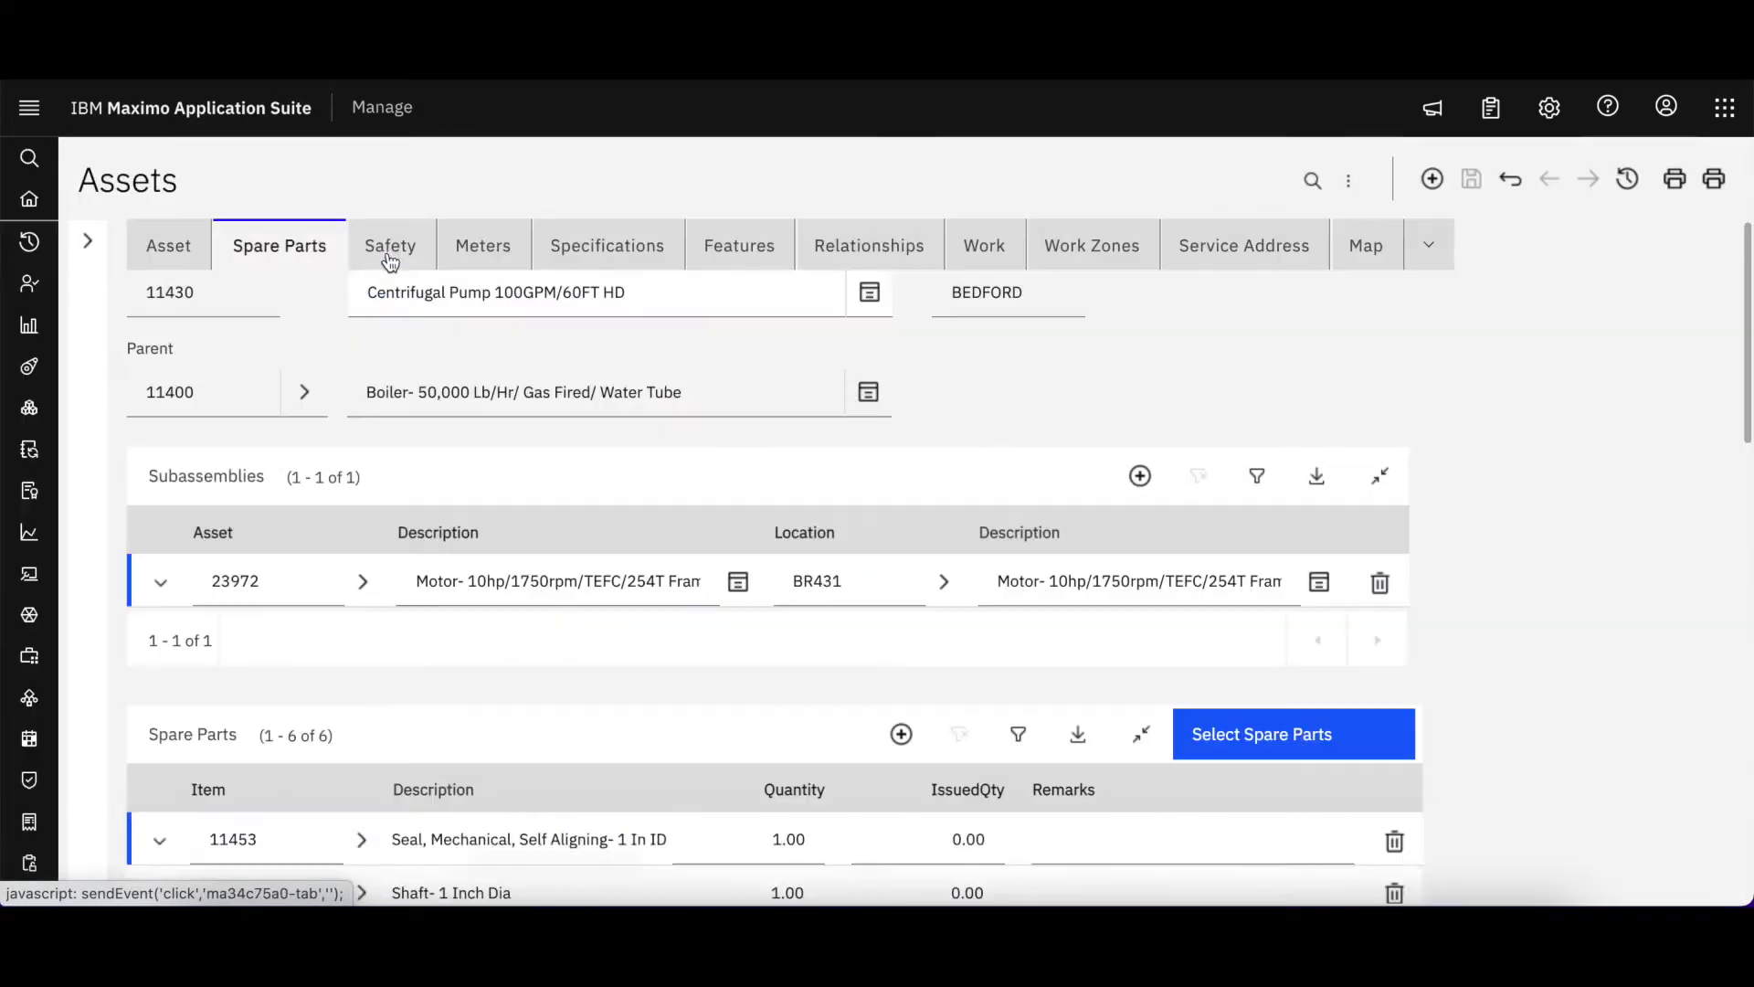
{"action": "left_click", "coordinate": [390, 261]}
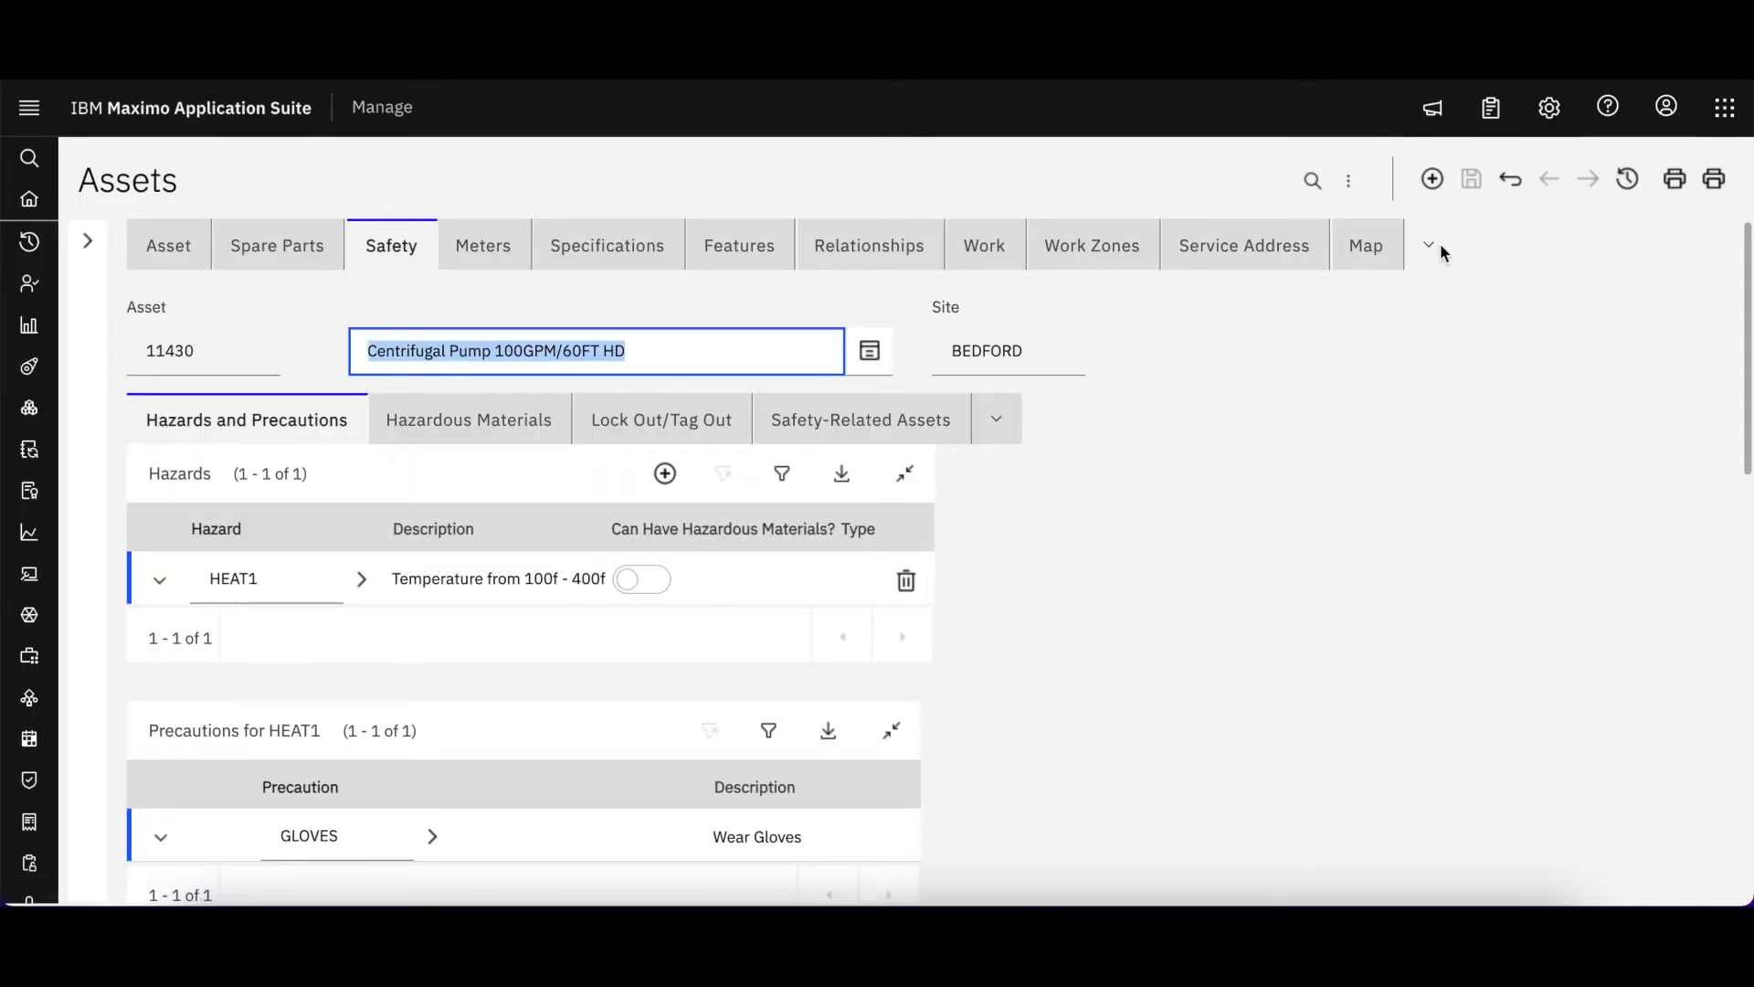
{"action": "left_click", "coordinate": [1440, 243]}
{"action": "left_click", "coordinate": [1447, 402]}
{"action": "left_click", "coordinate": [1385, 437]}
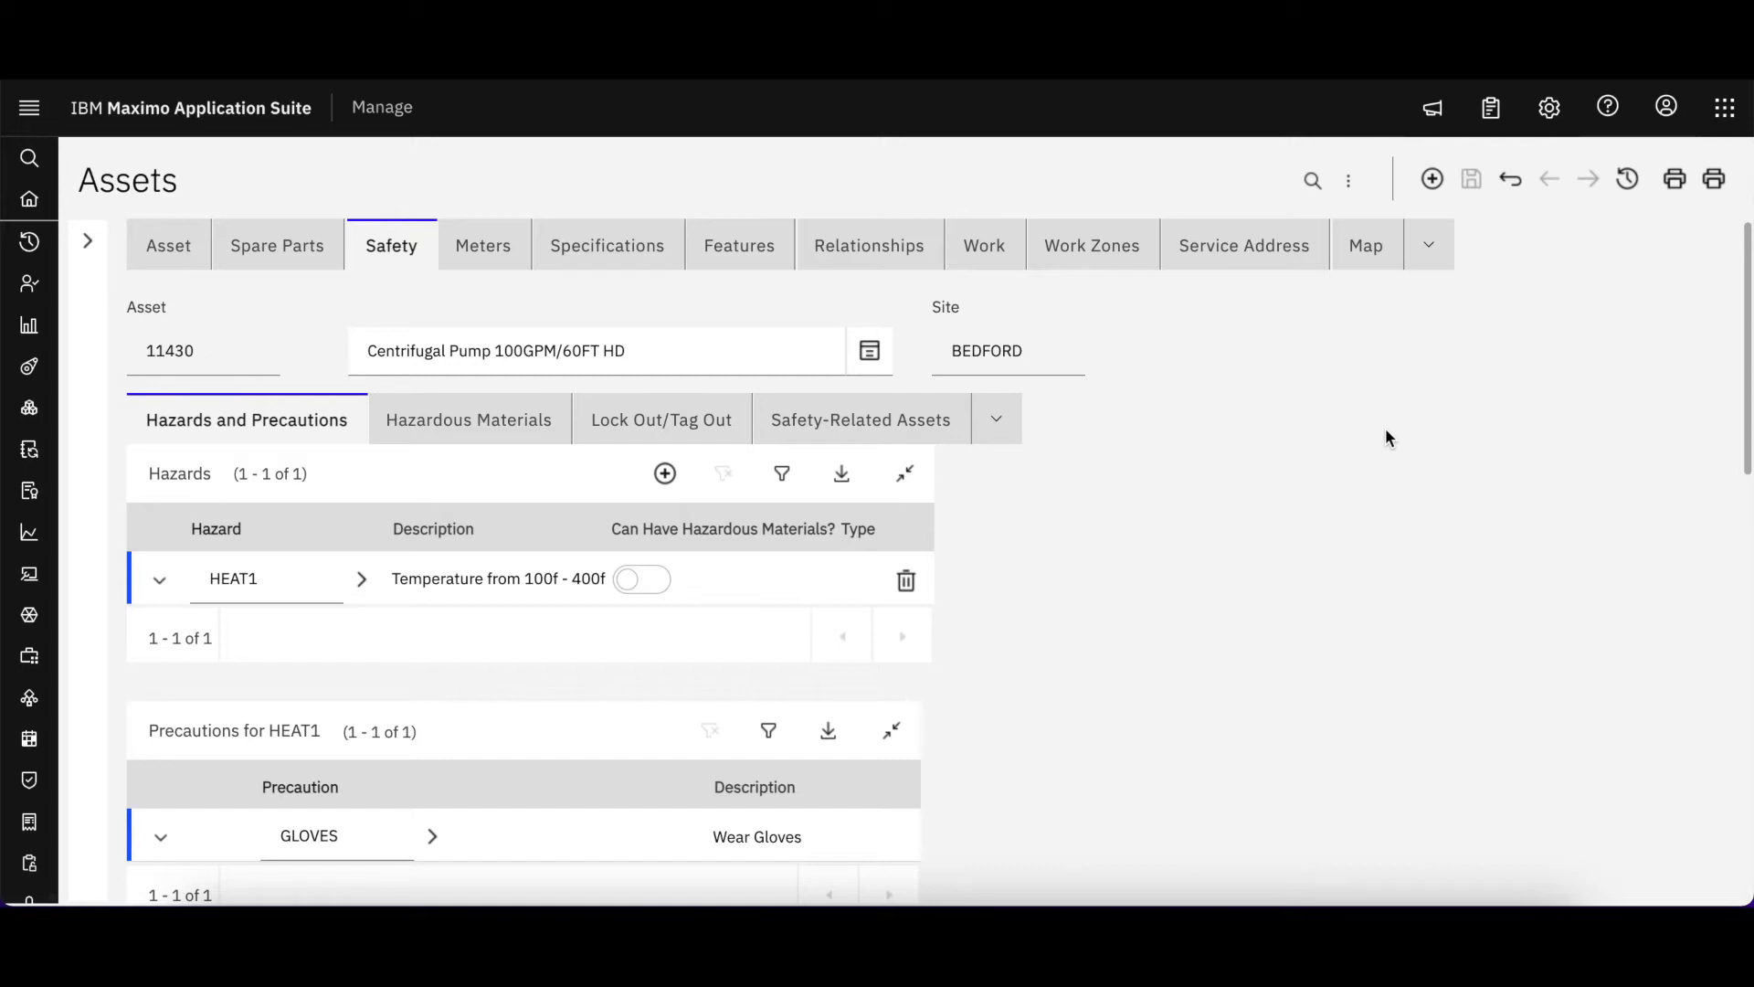
- Return to the Asset tab, restore the side navigation, and open Drilldown from More Actions
{"action": "left_click", "coordinate": [178, 256]}
{"action": "left_click", "coordinate": [90, 242]}
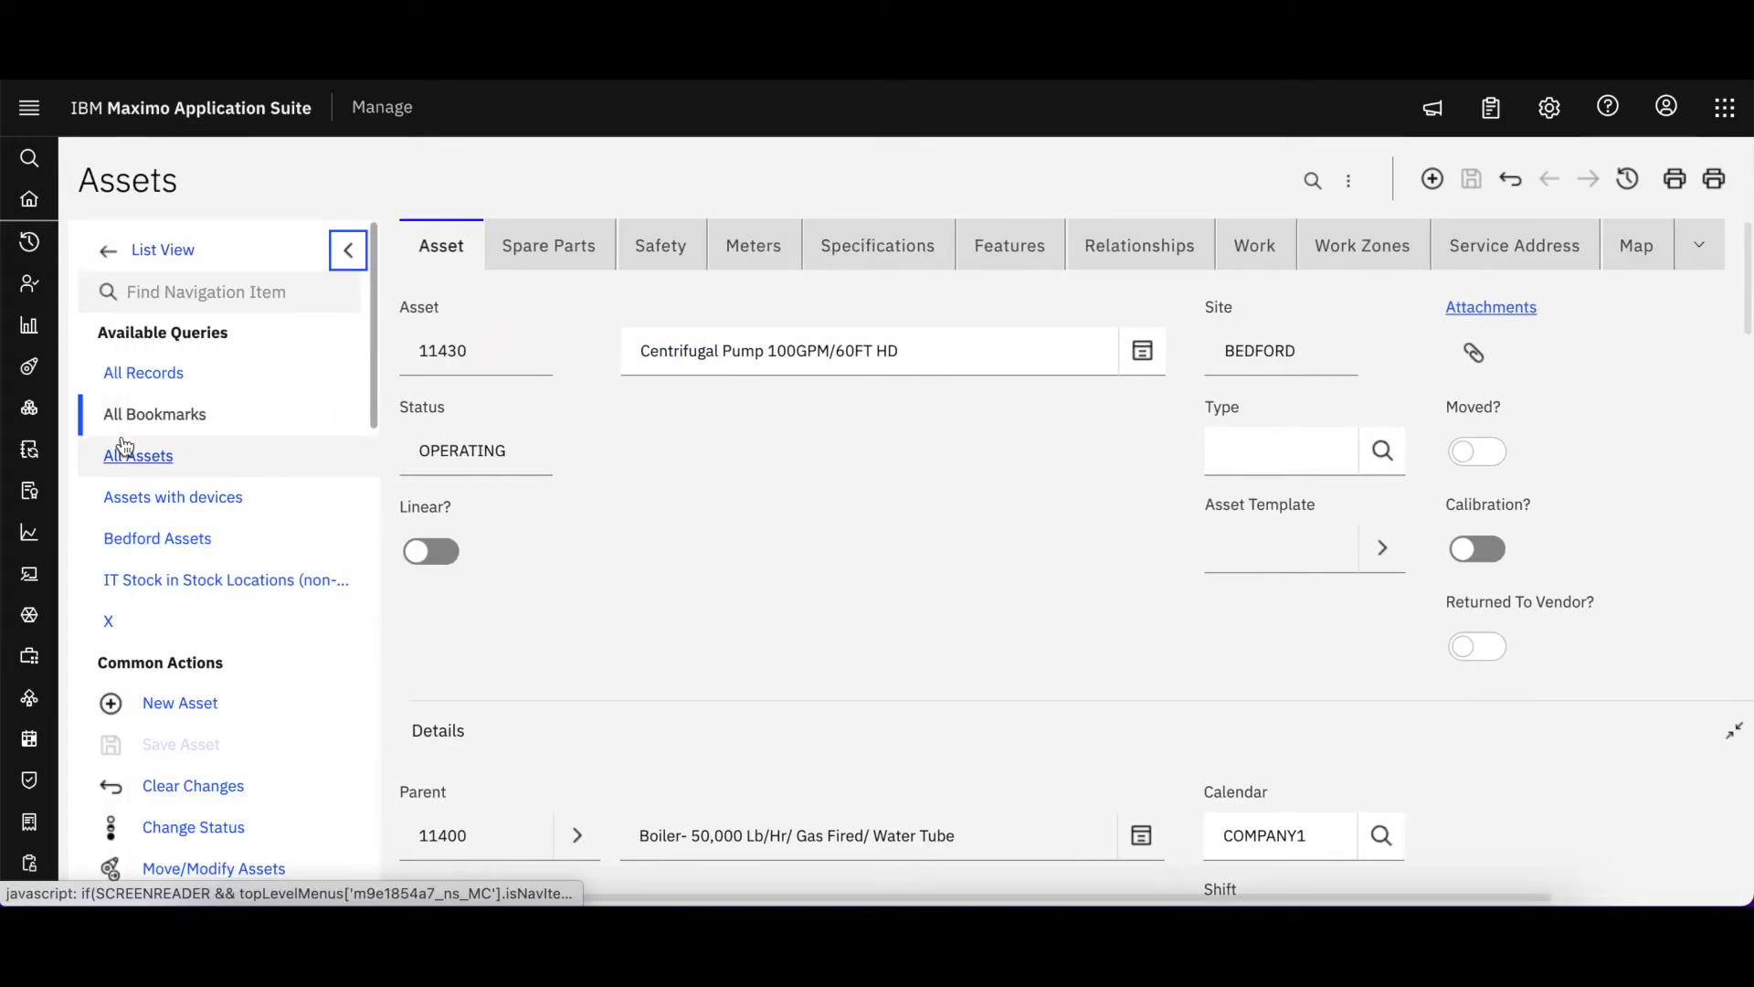
{"action": "scroll", "coordinate": [125, 446], "scroll_direction": "down", "scroll_amount": 5}
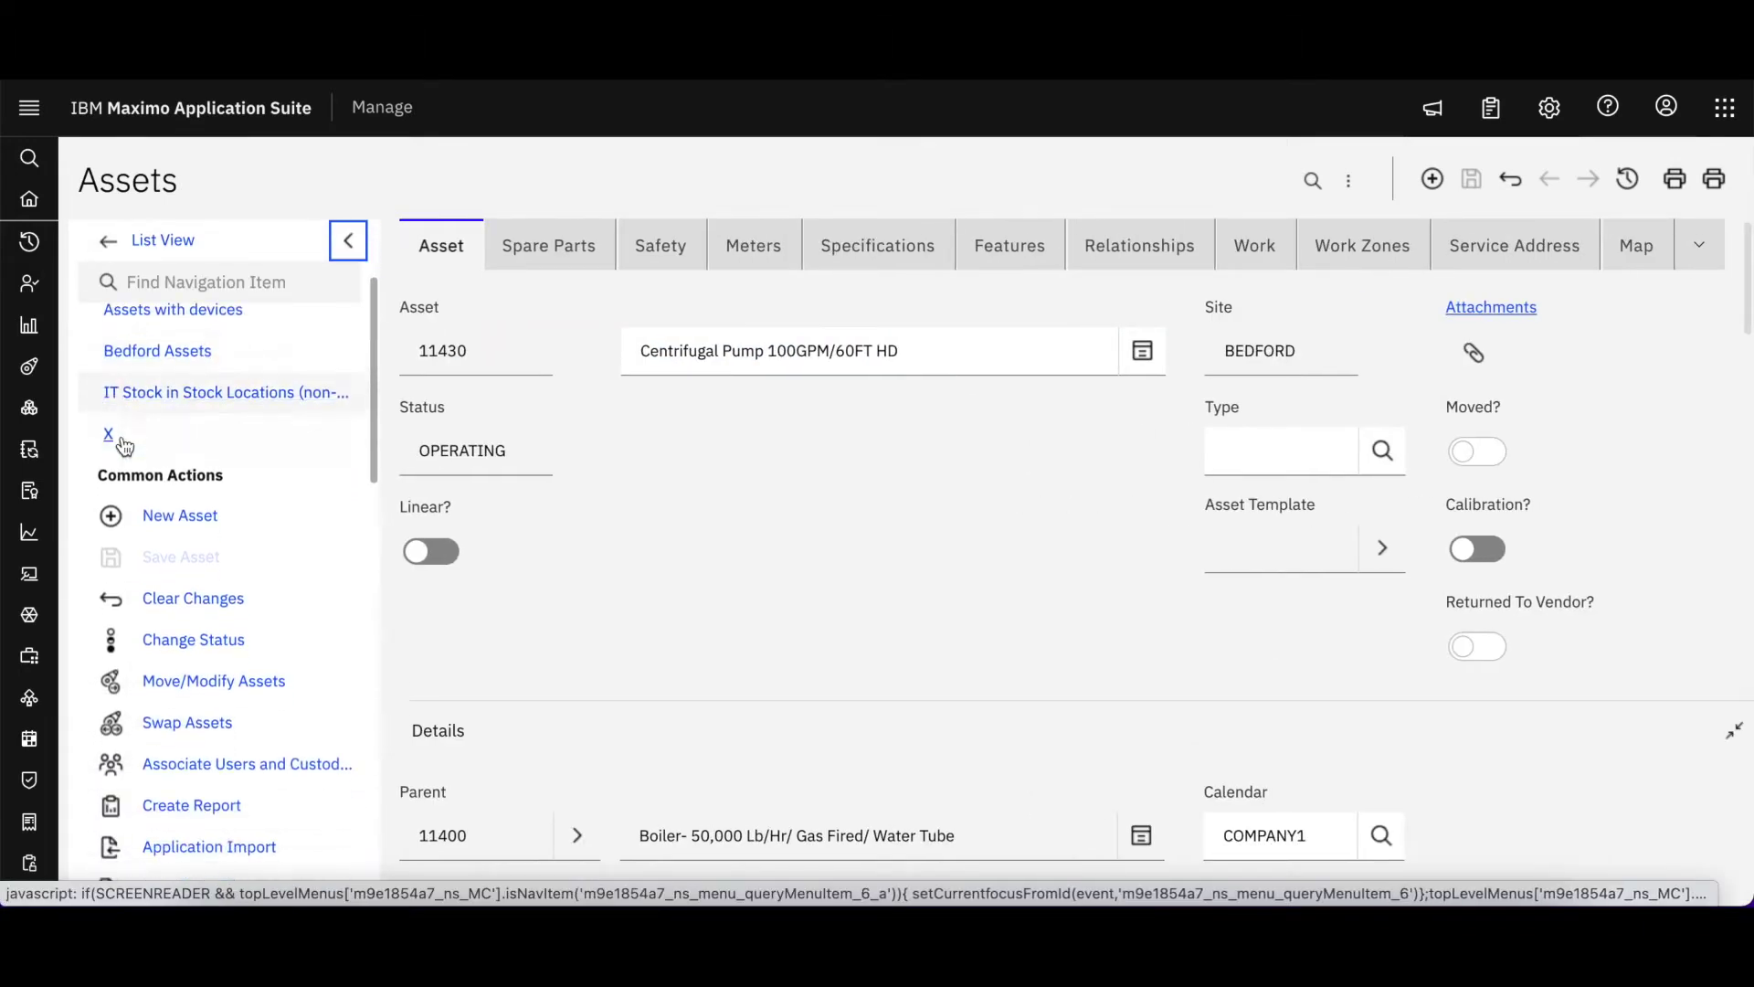
{"action": "scroll", "coordinate": [126, 446], "scroll_direction": "down", "scroll_amount": 10}
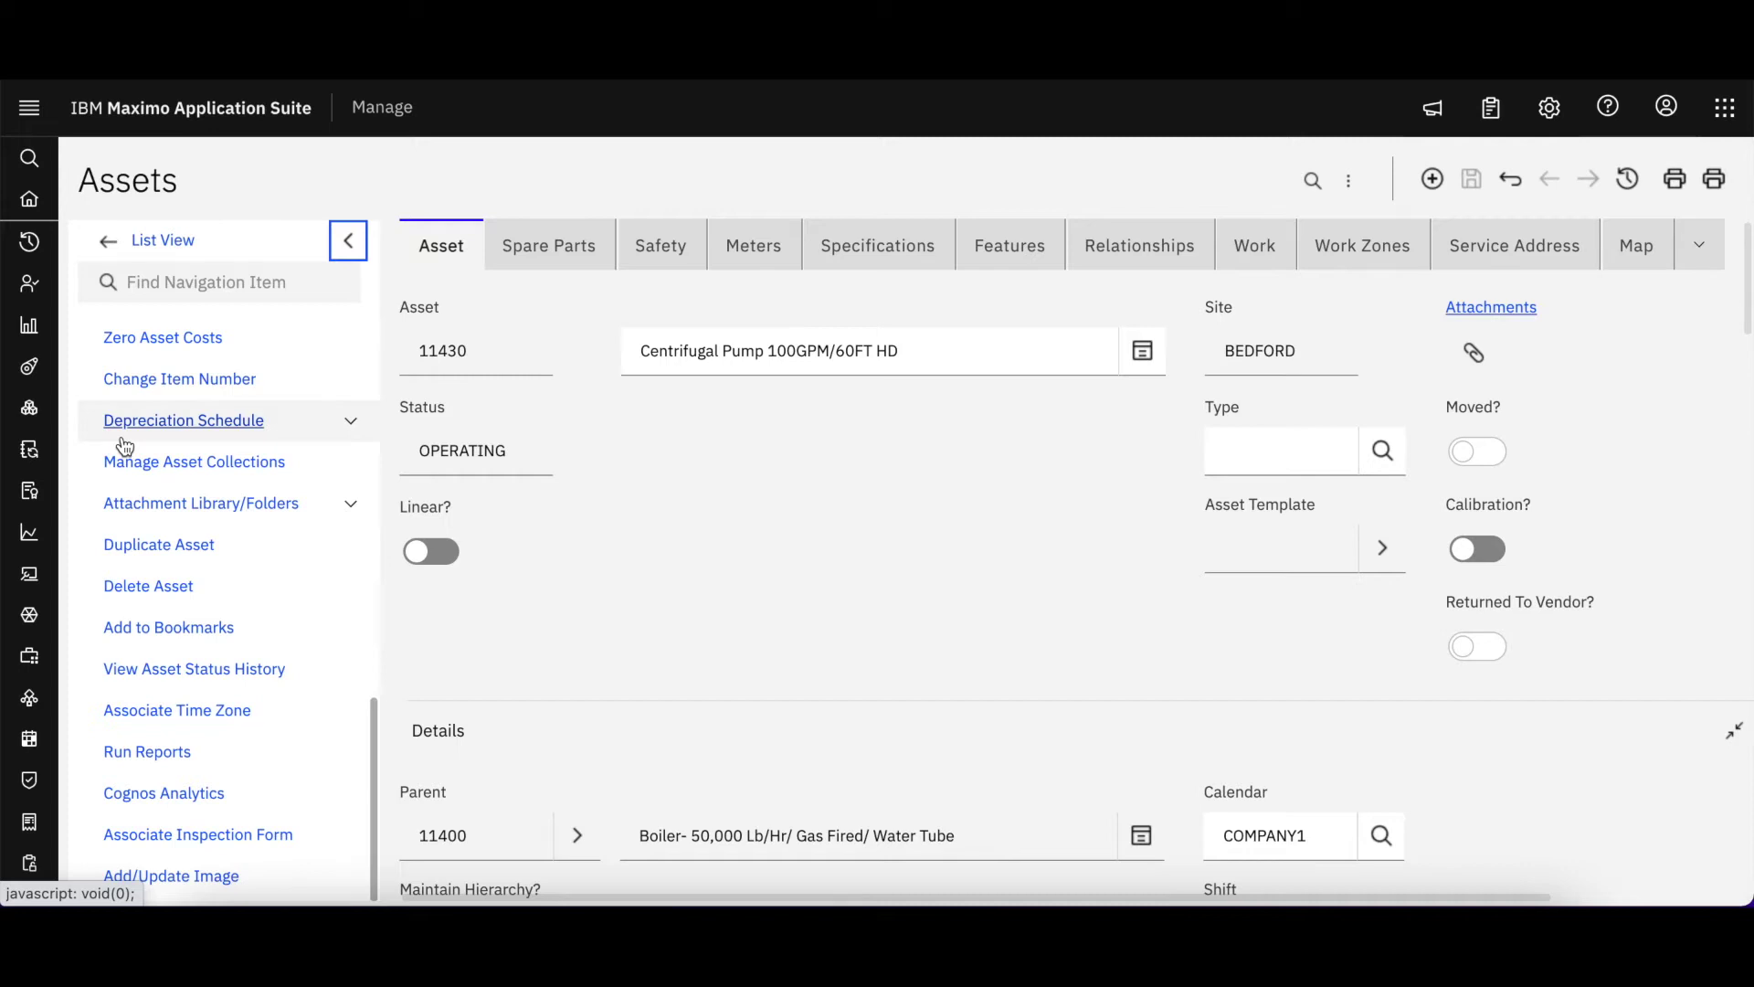
{"action": "scroll", "coordinate": [125, 446], "scroll_direction": "up", "scroll_amount": 10}
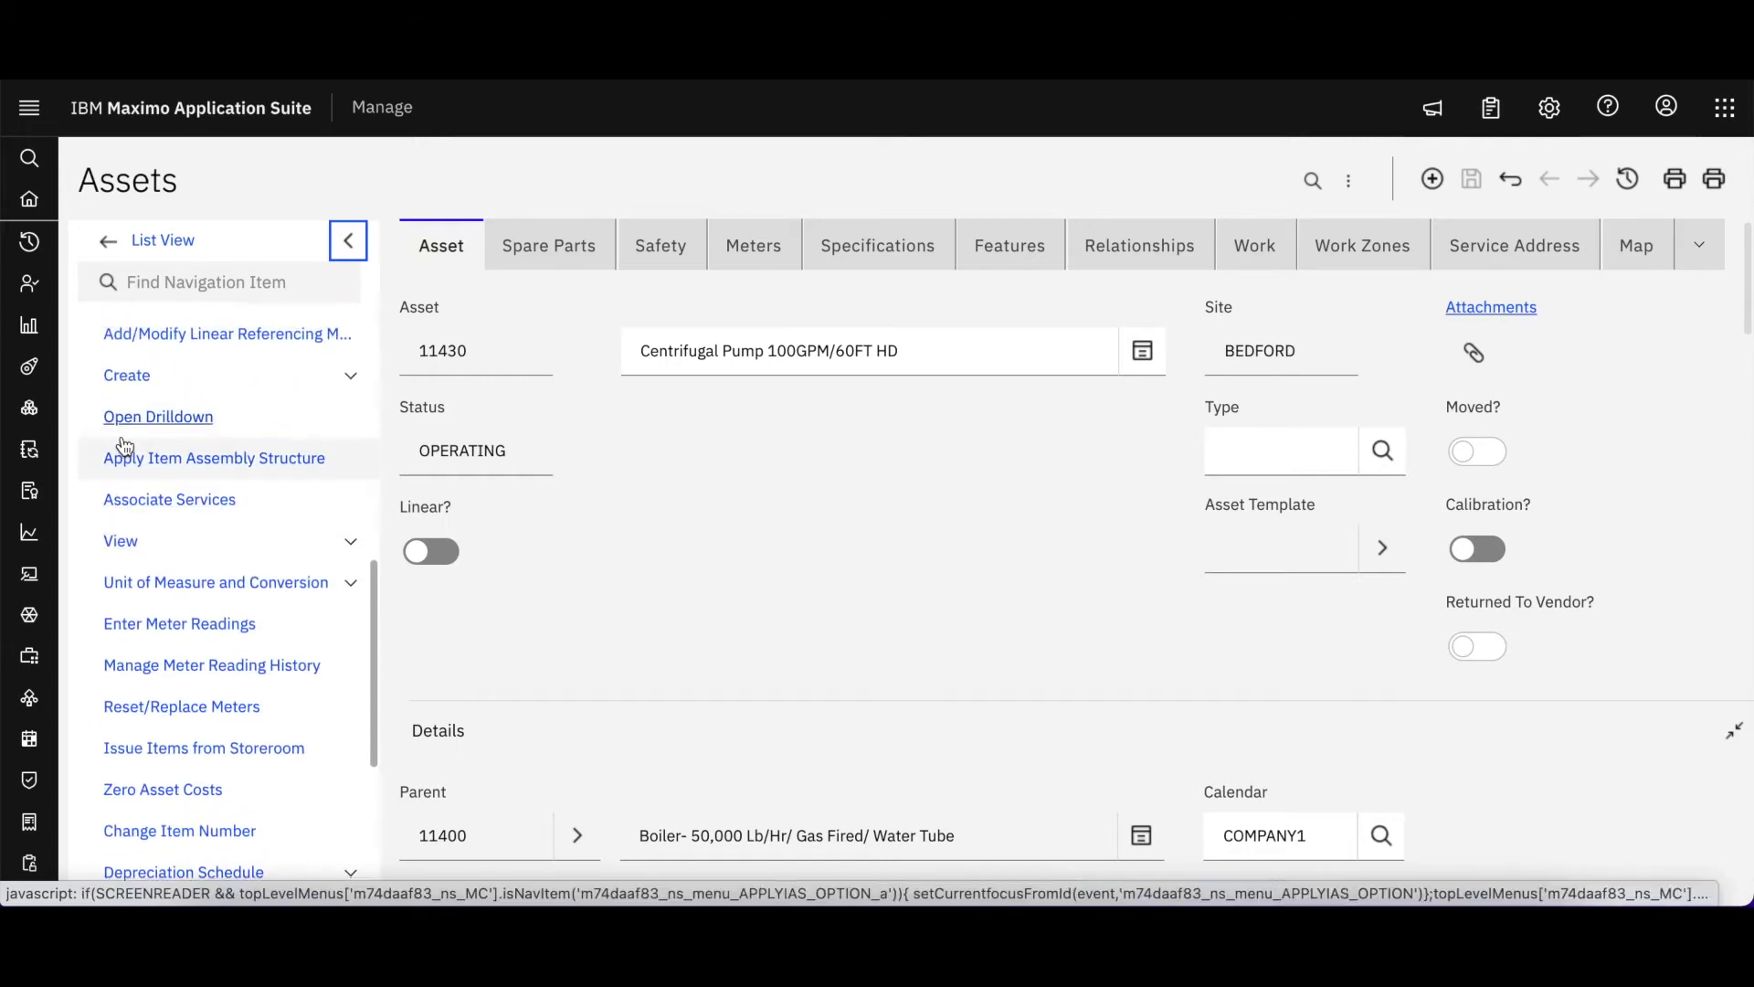
{"action": "left_click", "coordinate": [144, 426]}
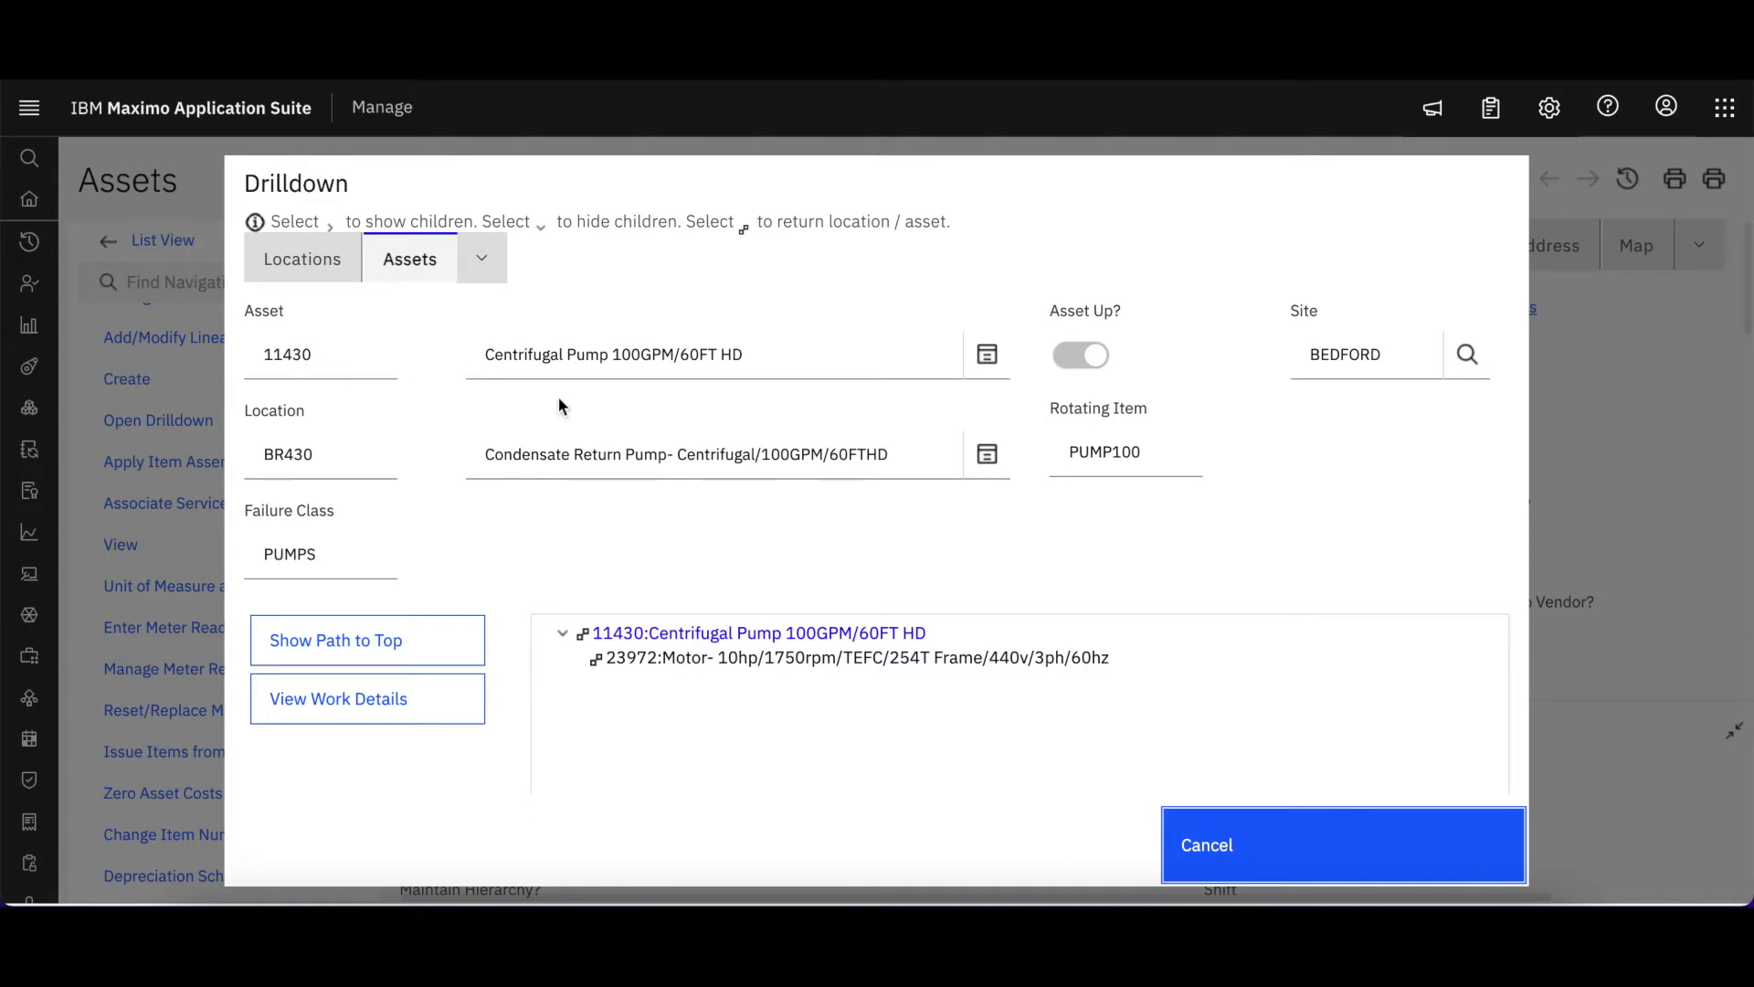
- Show the Drilldown path to top, revealing boiler 11400 above pump 11430
{"action": "left_click", "coordinate": [411, 647]}
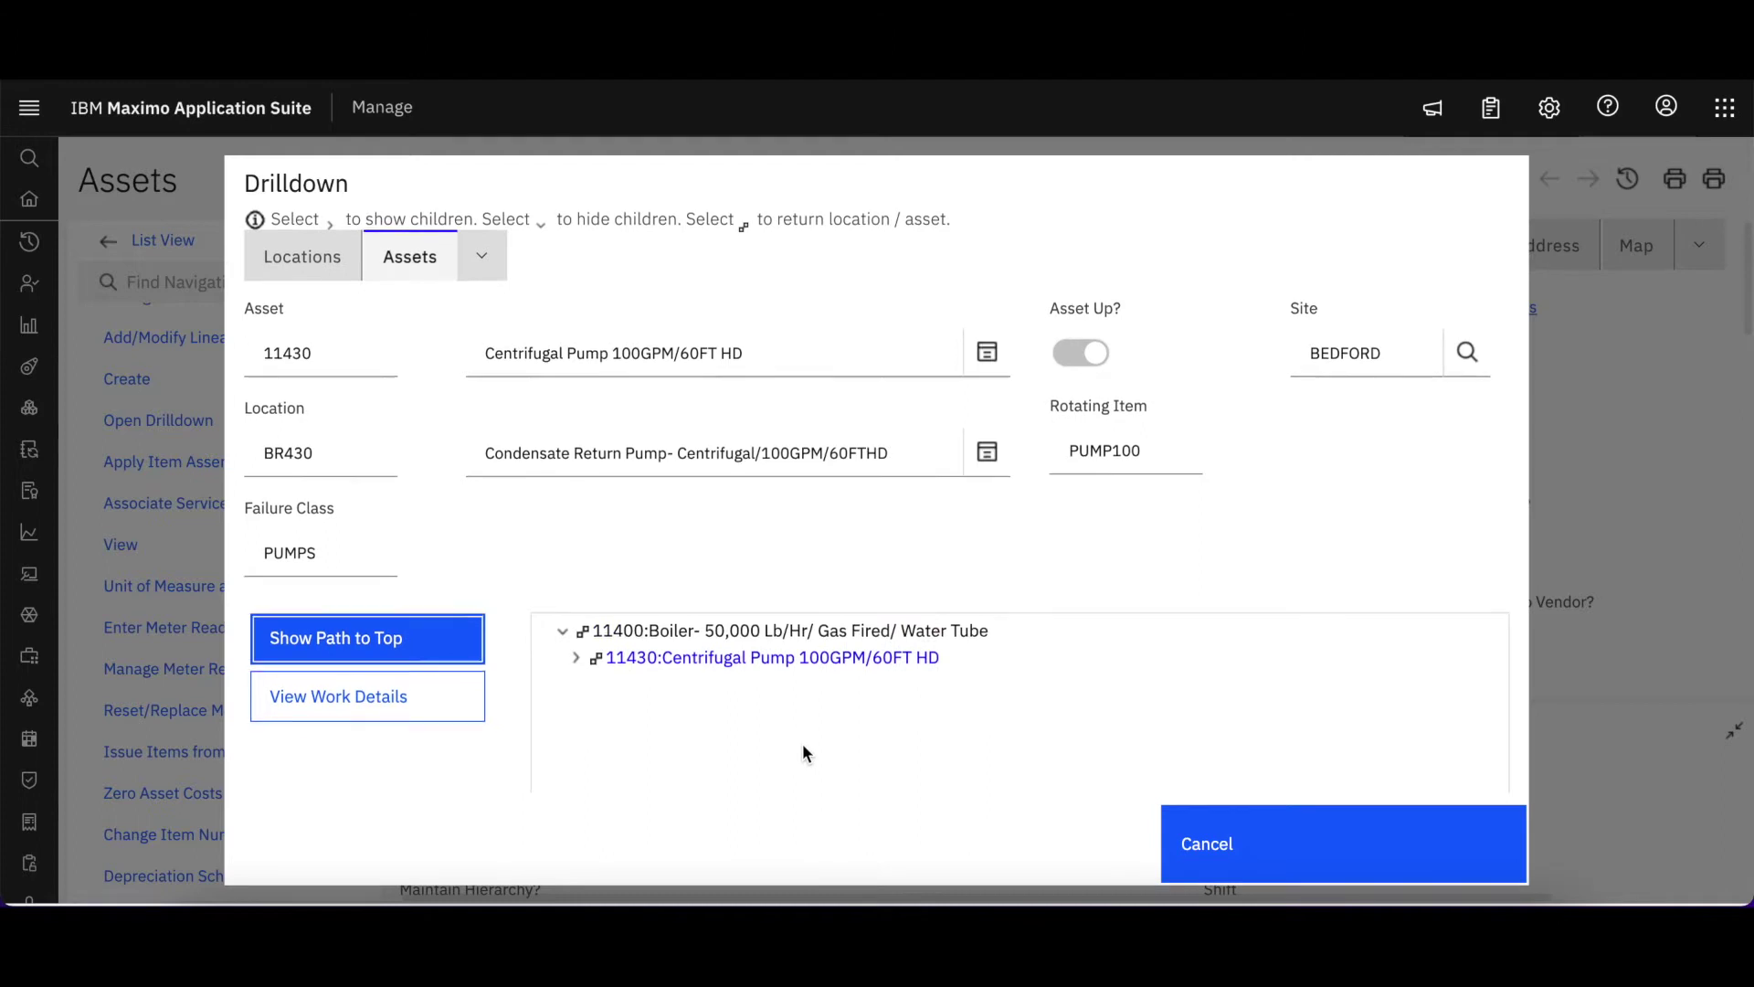
{"action": "scroll", "coordinate": [802, 743], "scroll_direction": "down", "scroll_amount": 1}
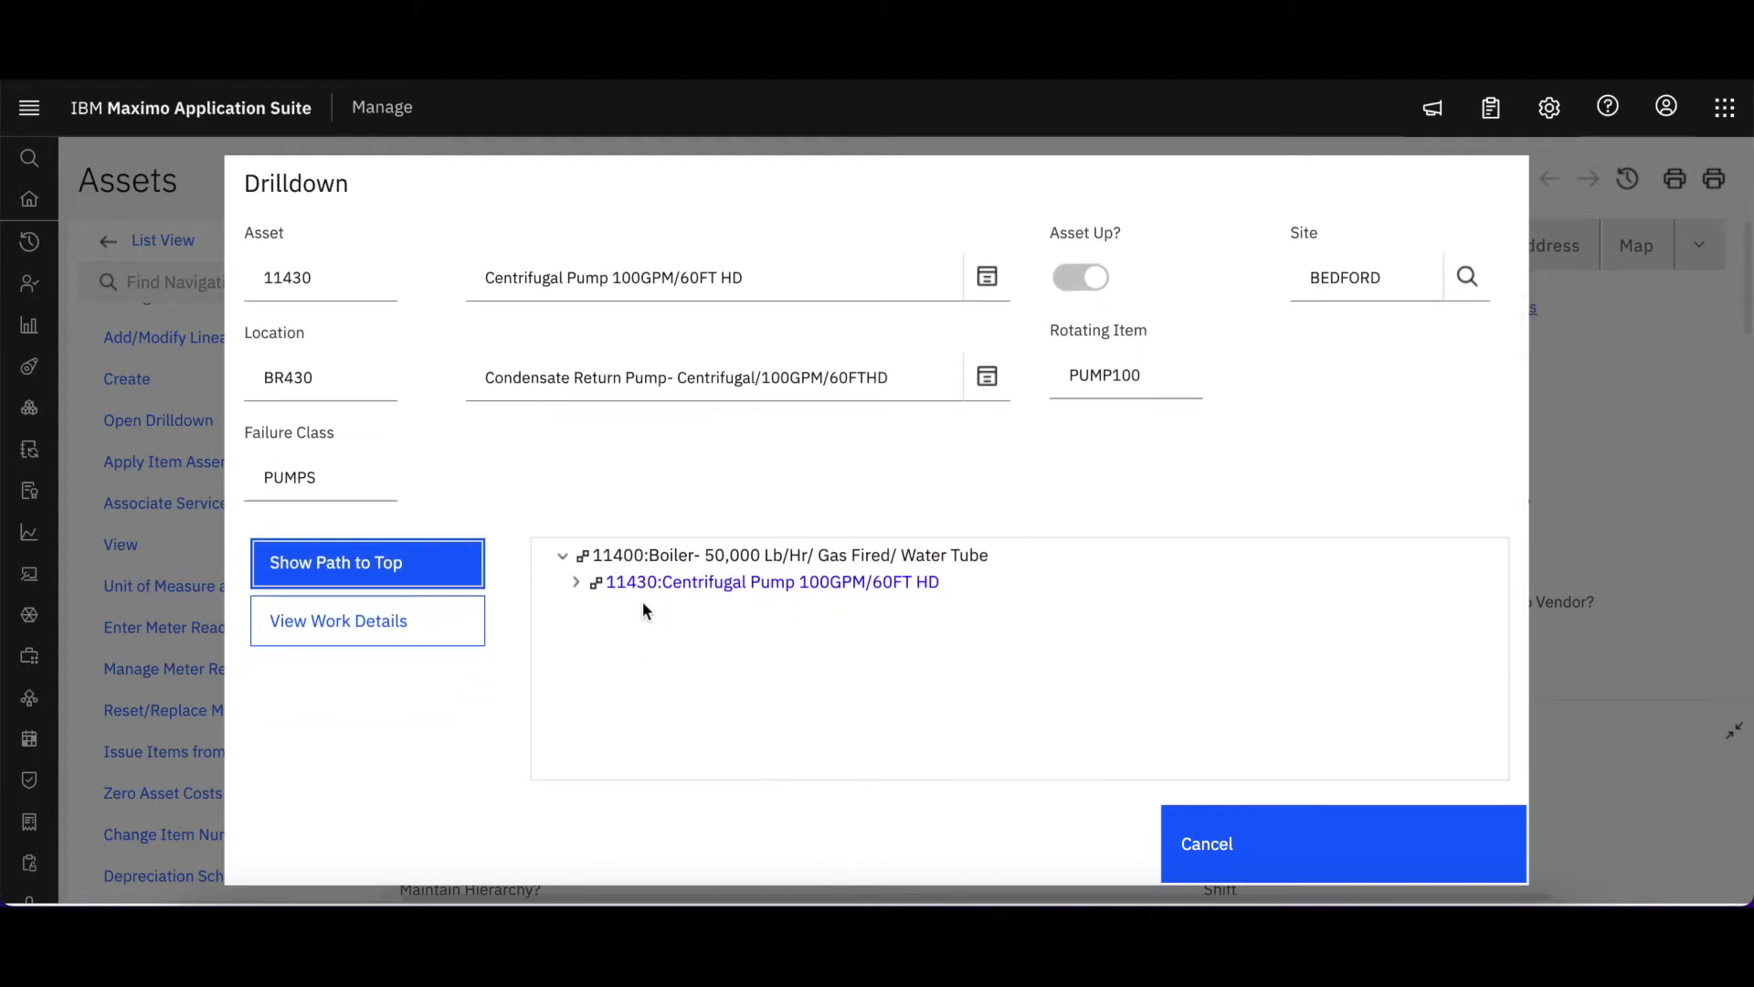
{"action": "scroll", "coordinate": [705, 628], "scroll_direction": "up", "scroll_amount": 1}
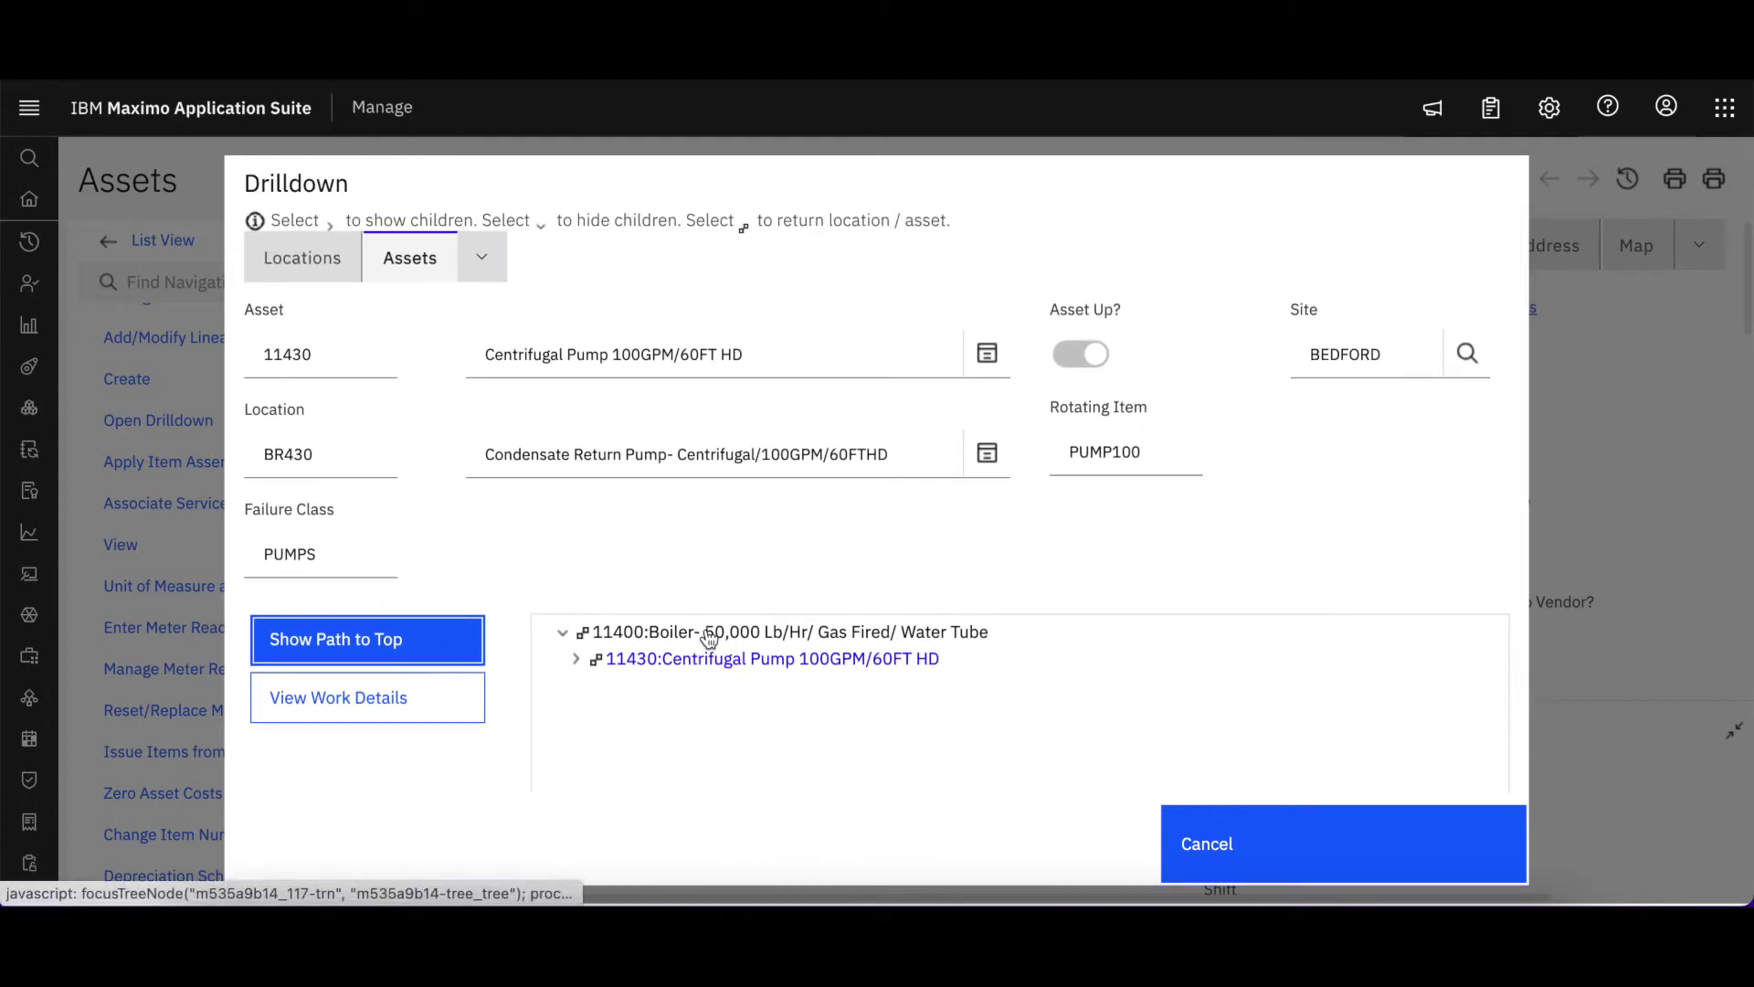
- Show the Locations path to top, make BR400 current, and expand BR450 to motor BR451
{"action": "left_click", "coordinate": [320, 261]}
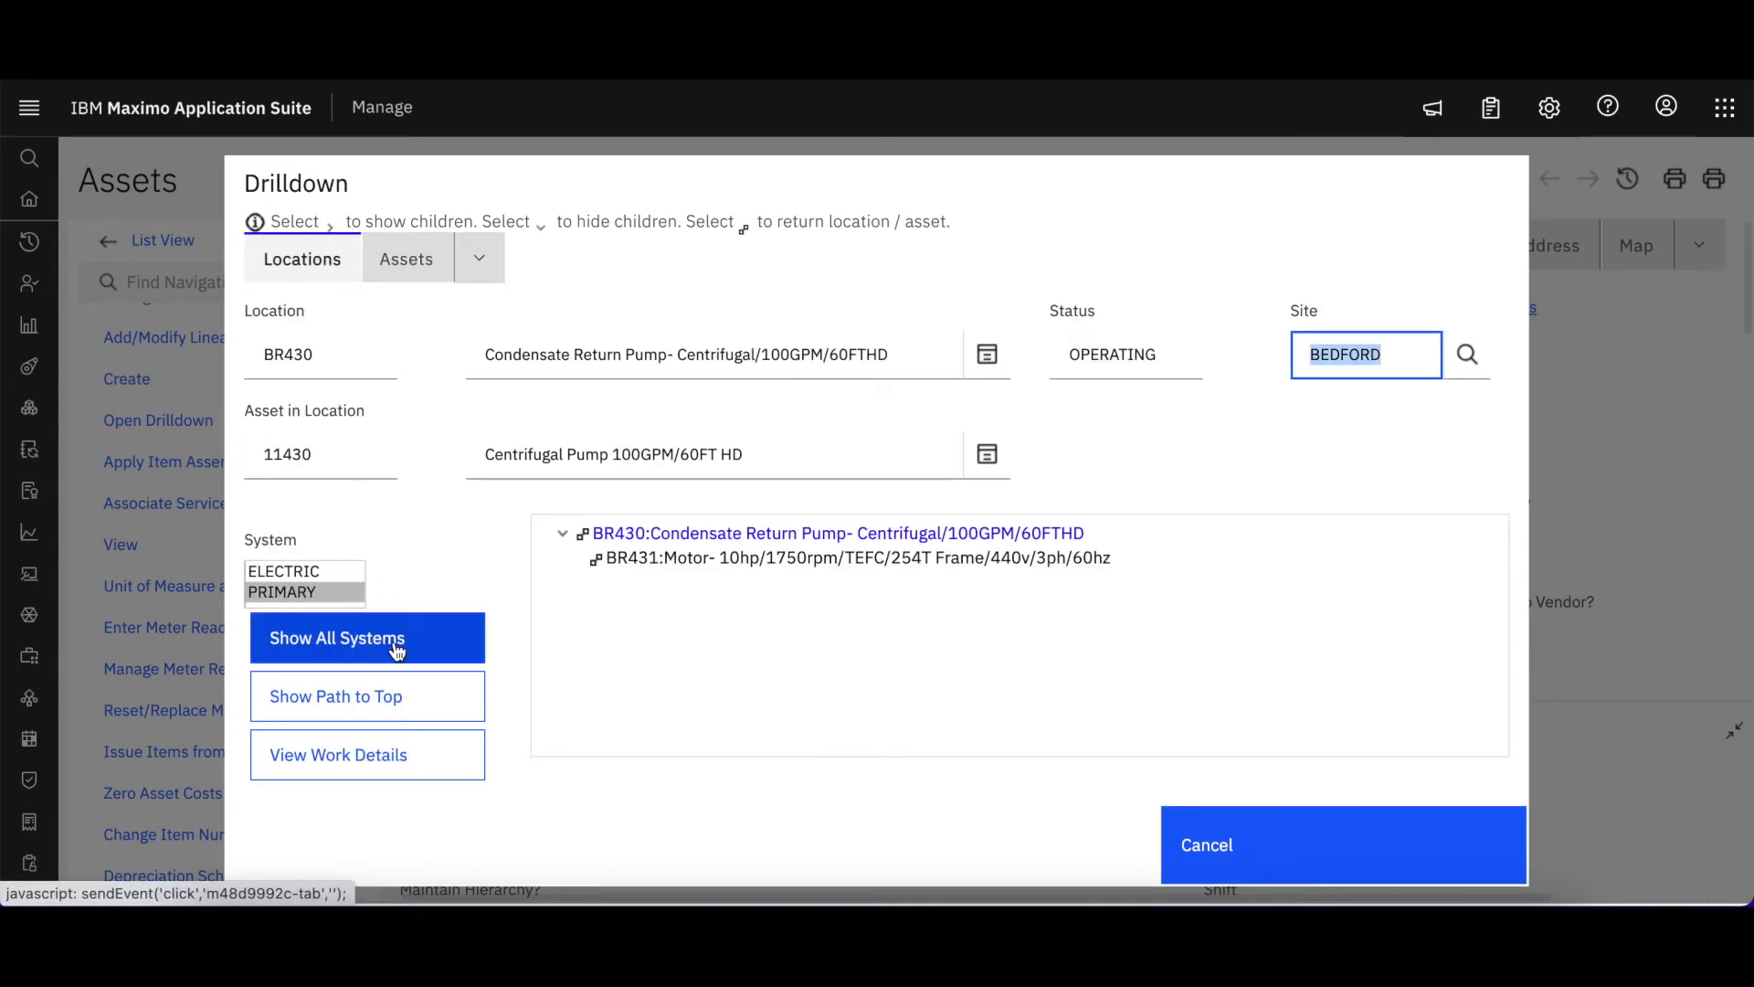
{"action": "left_click", "coordinate": [392, 697]}
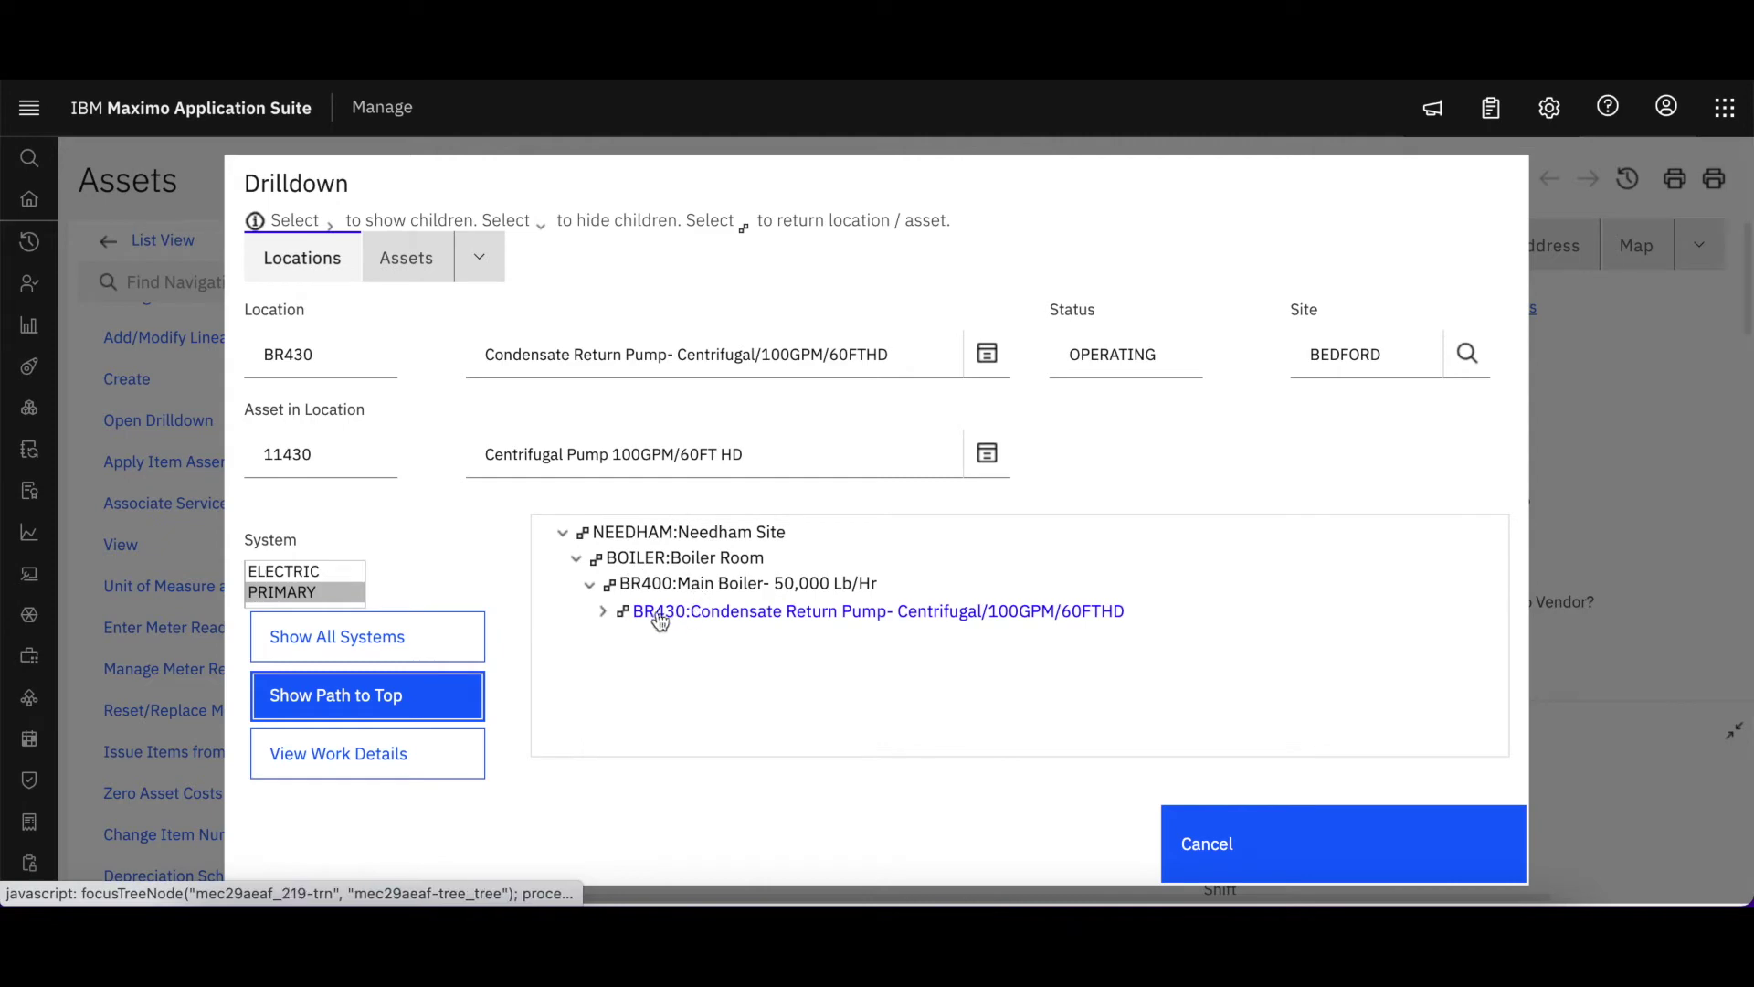
{"action": "left_click", "coordinate": [589, 585]}
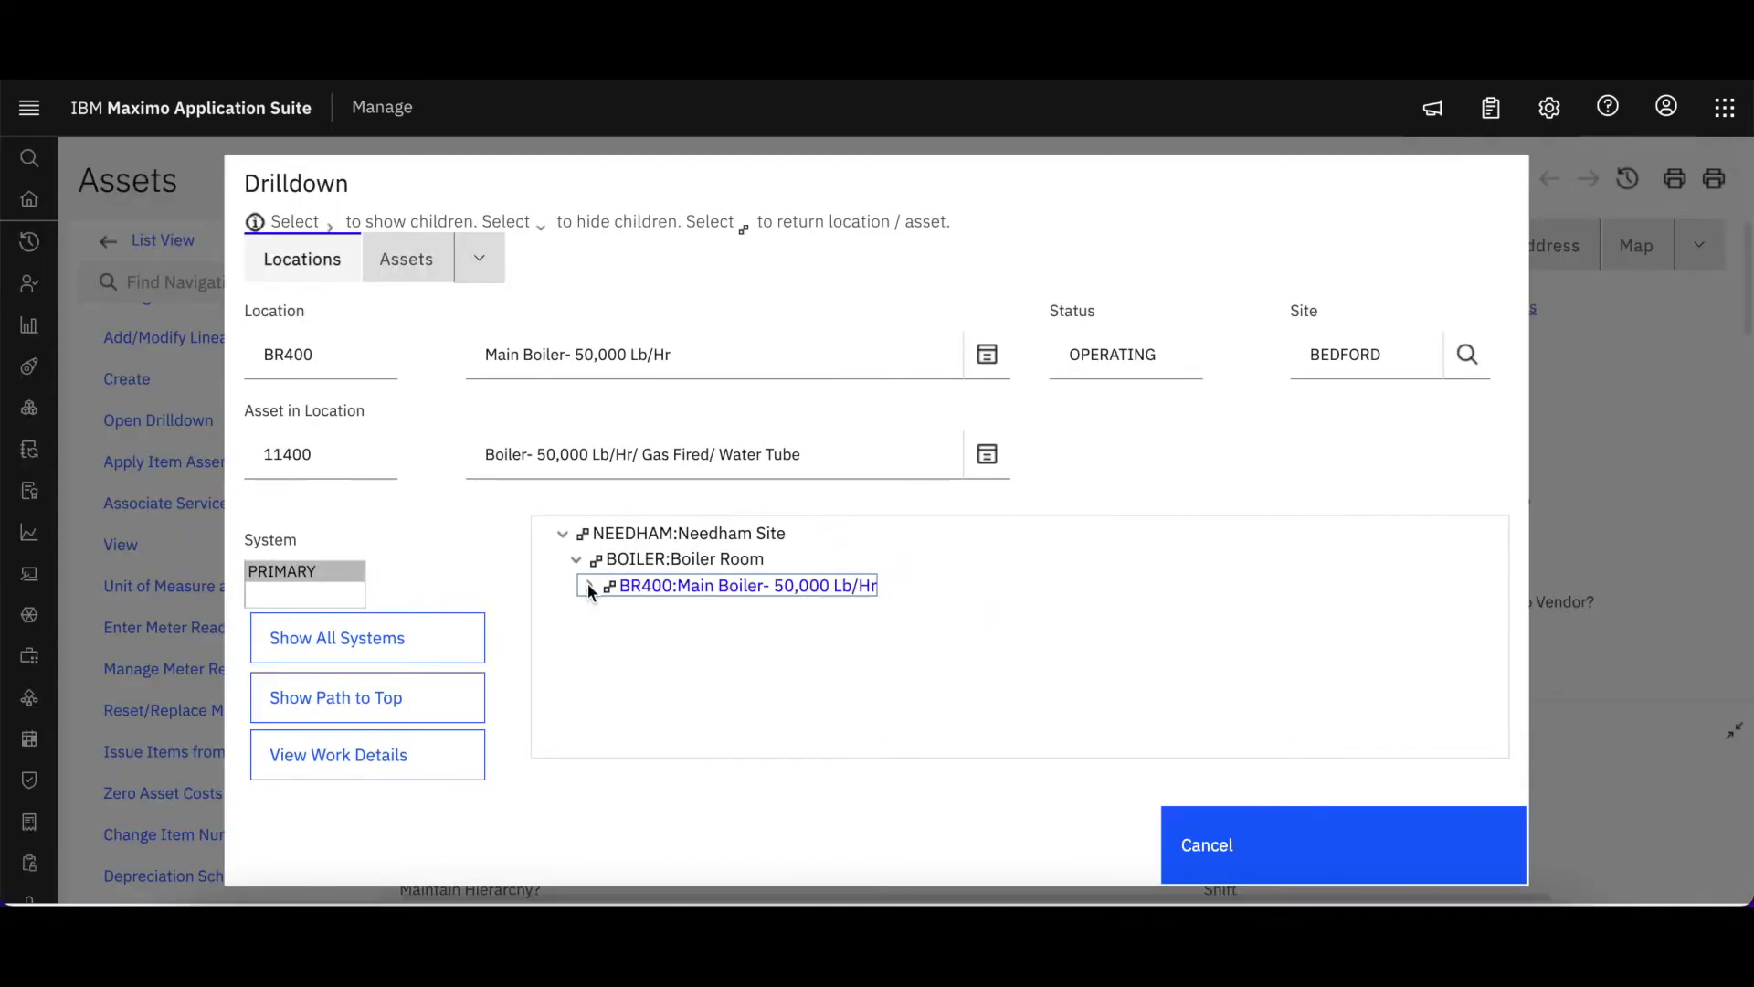
{"action": "left_click", "coordinate": [589, 585]}
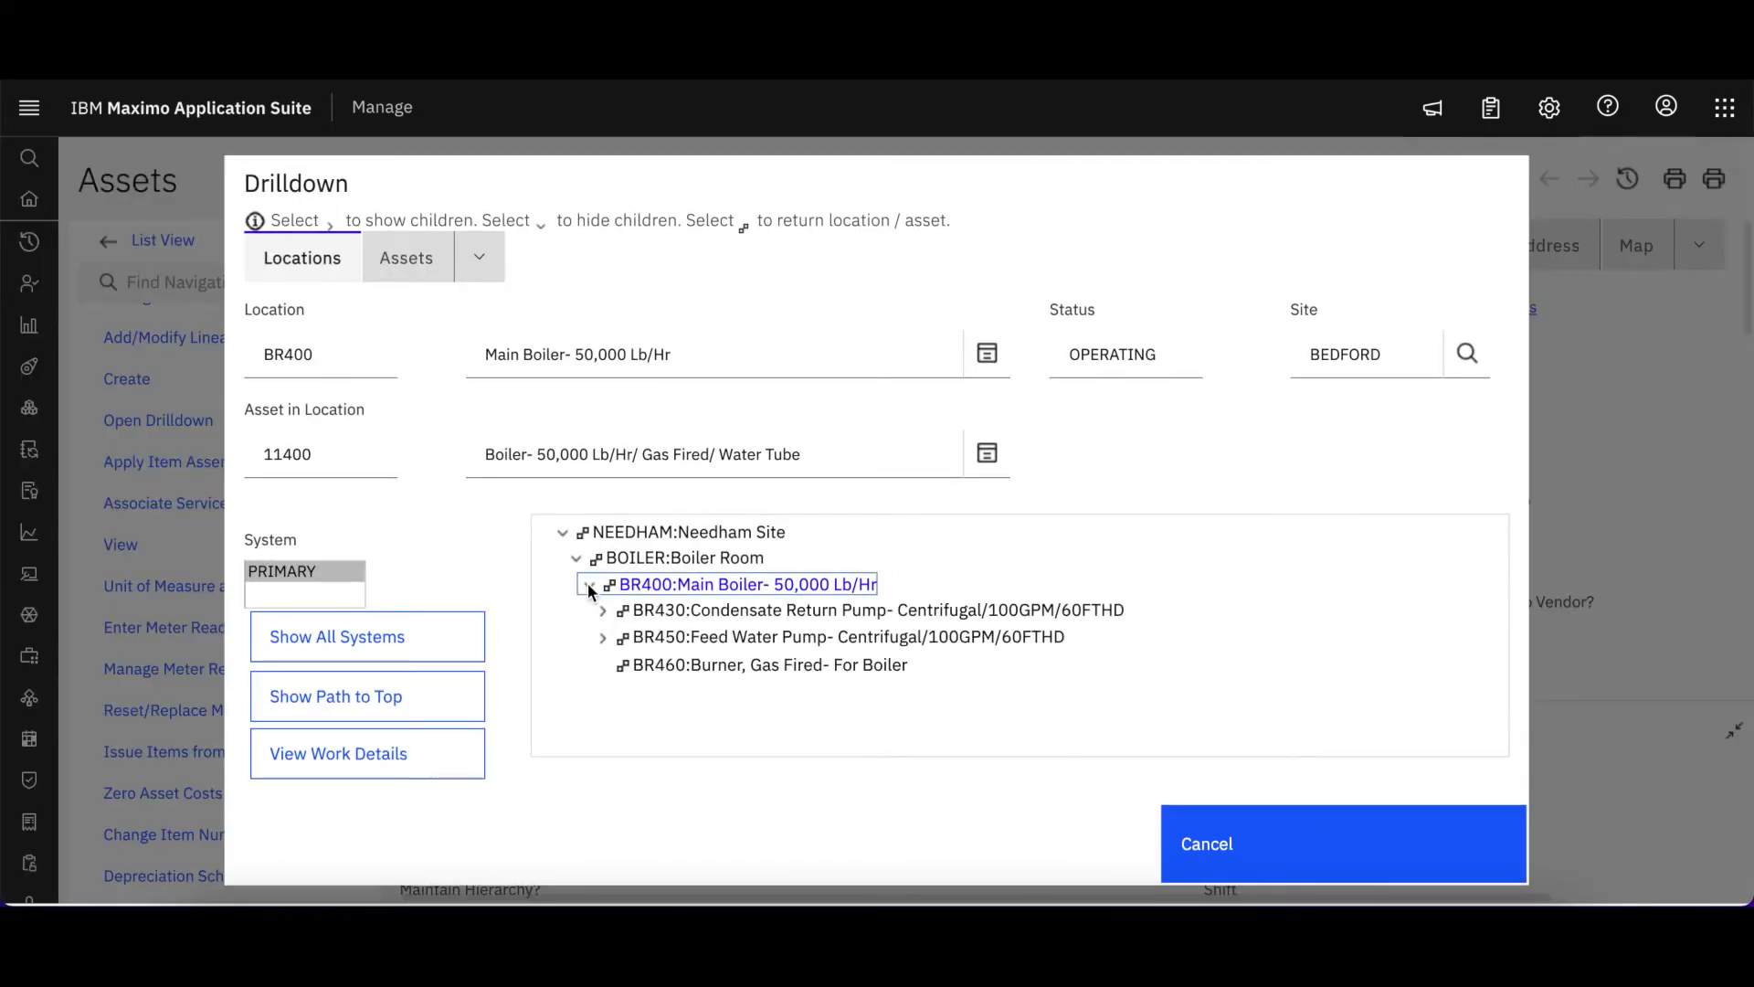
{"action": "left_click", "coordinate": [600, 637]}
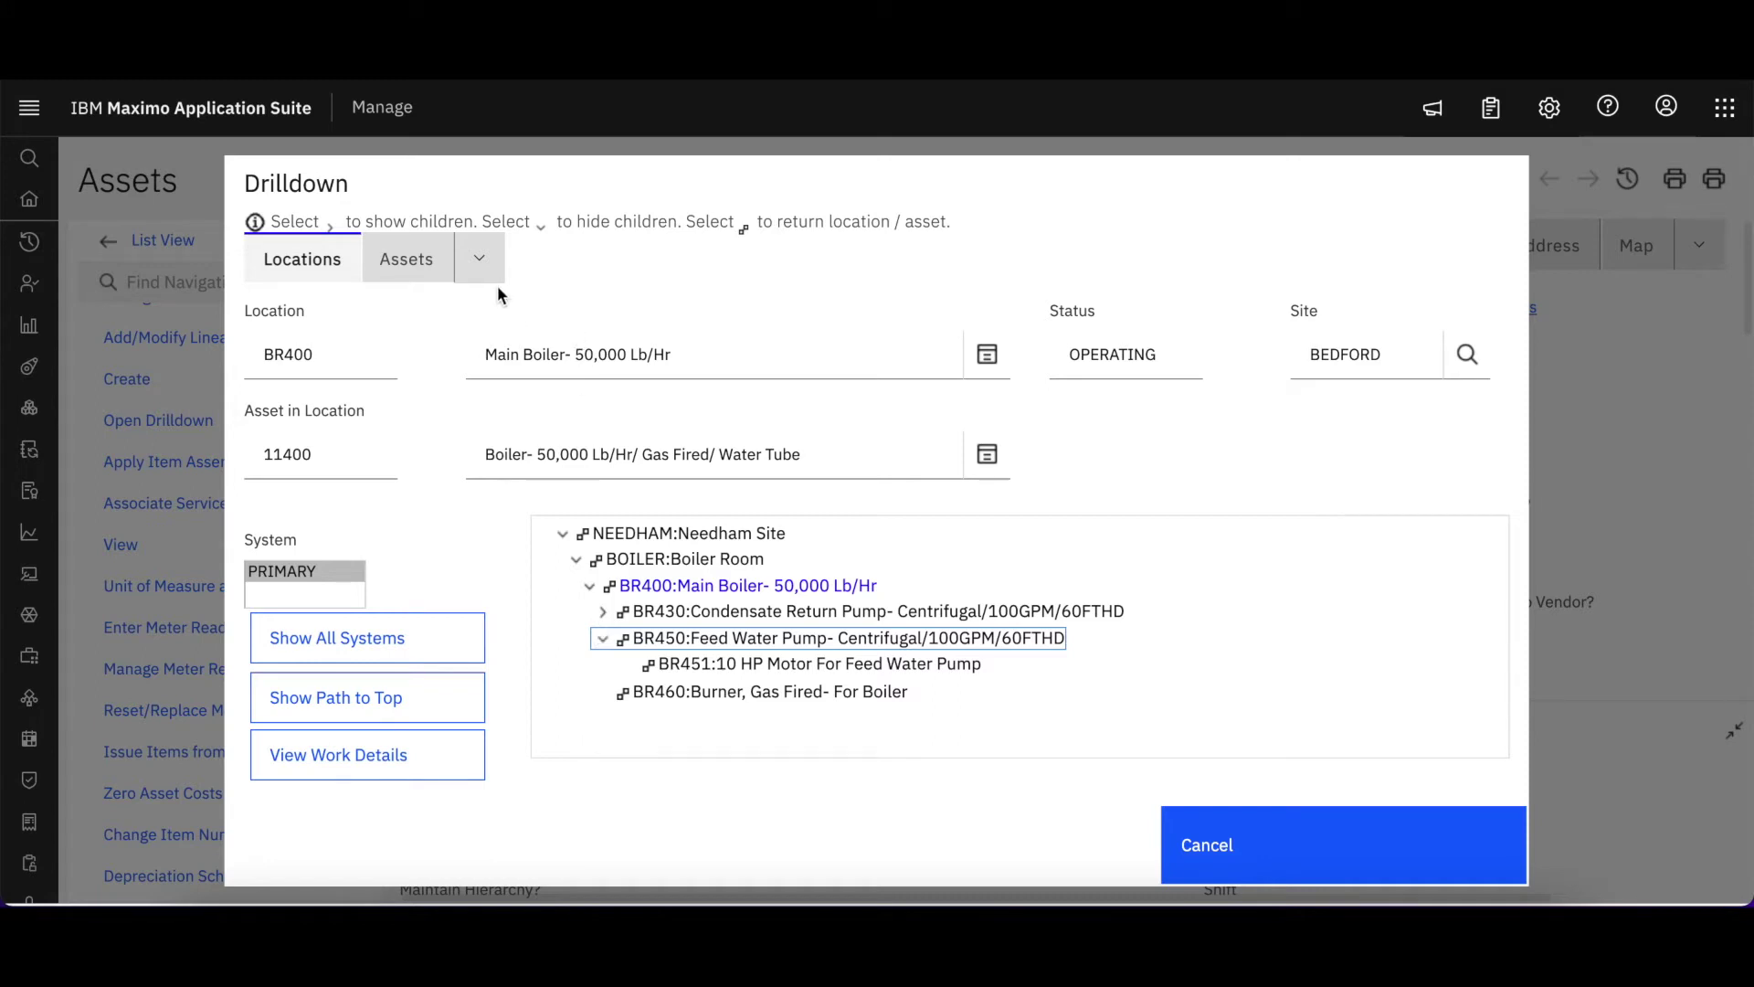
{"action": "left_click", "coordinate": [480, 260]}
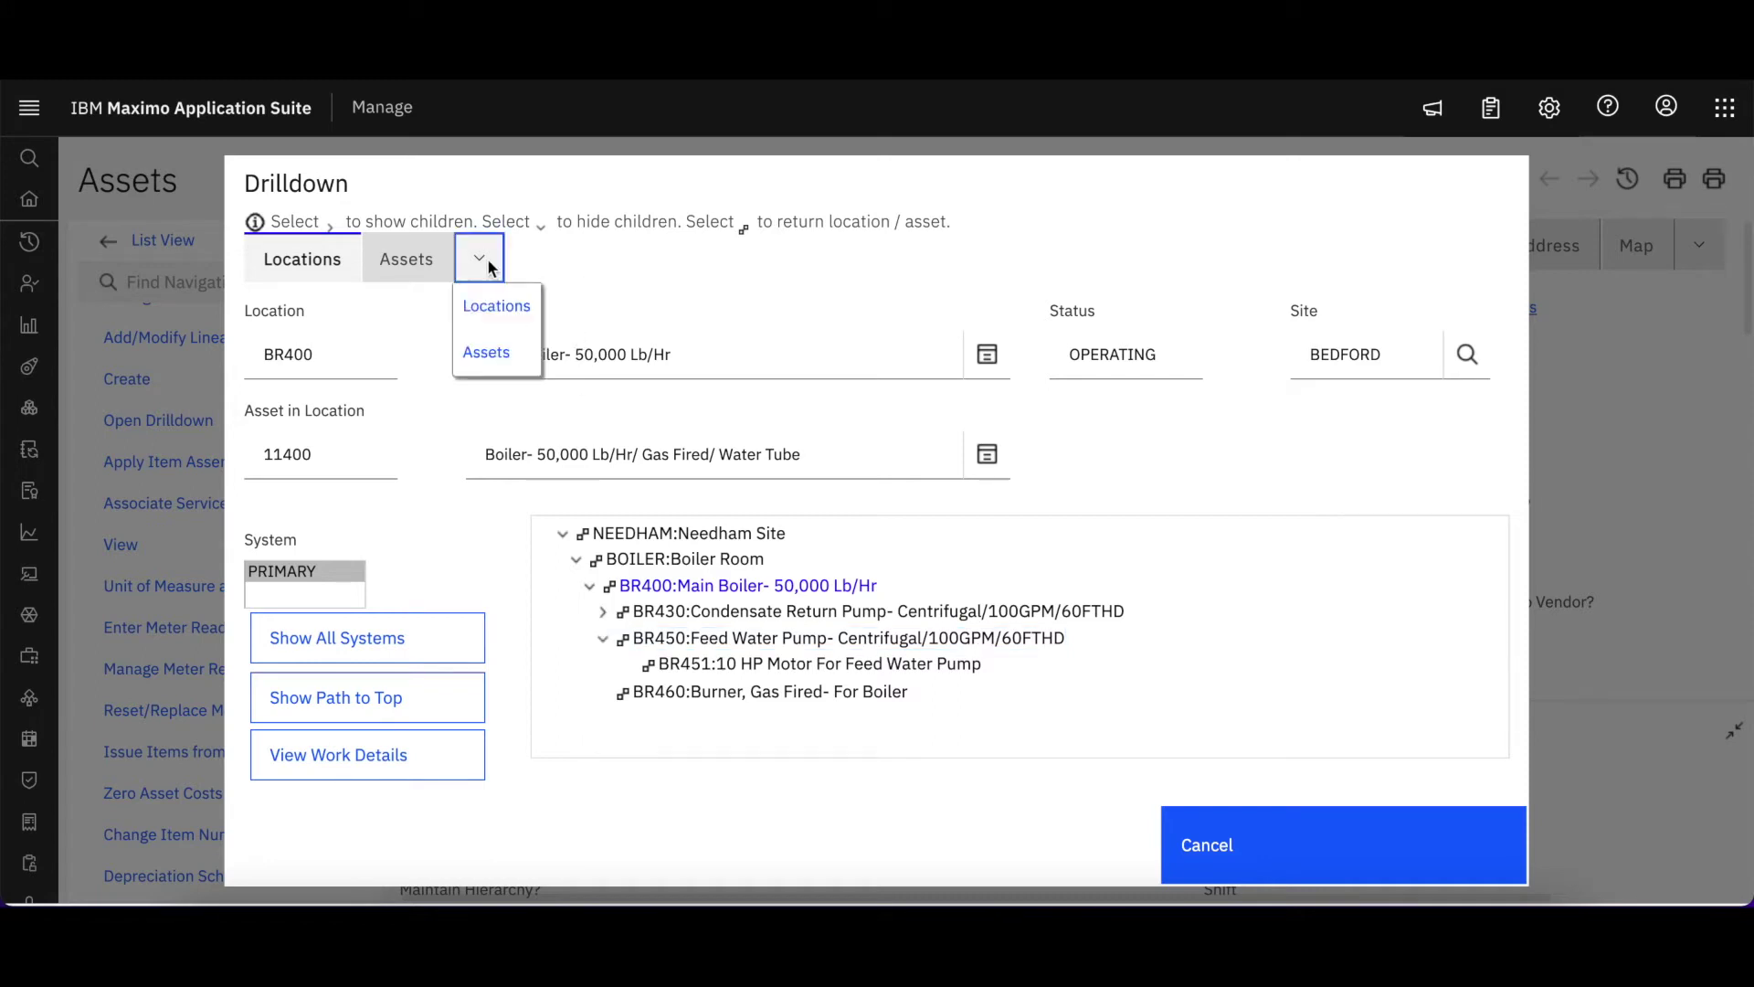
- Switch the Drilldown back to the 11400 asset hierarchy, then to the Locations view
{"action": "left_click", "coordinate": [489, 358]}
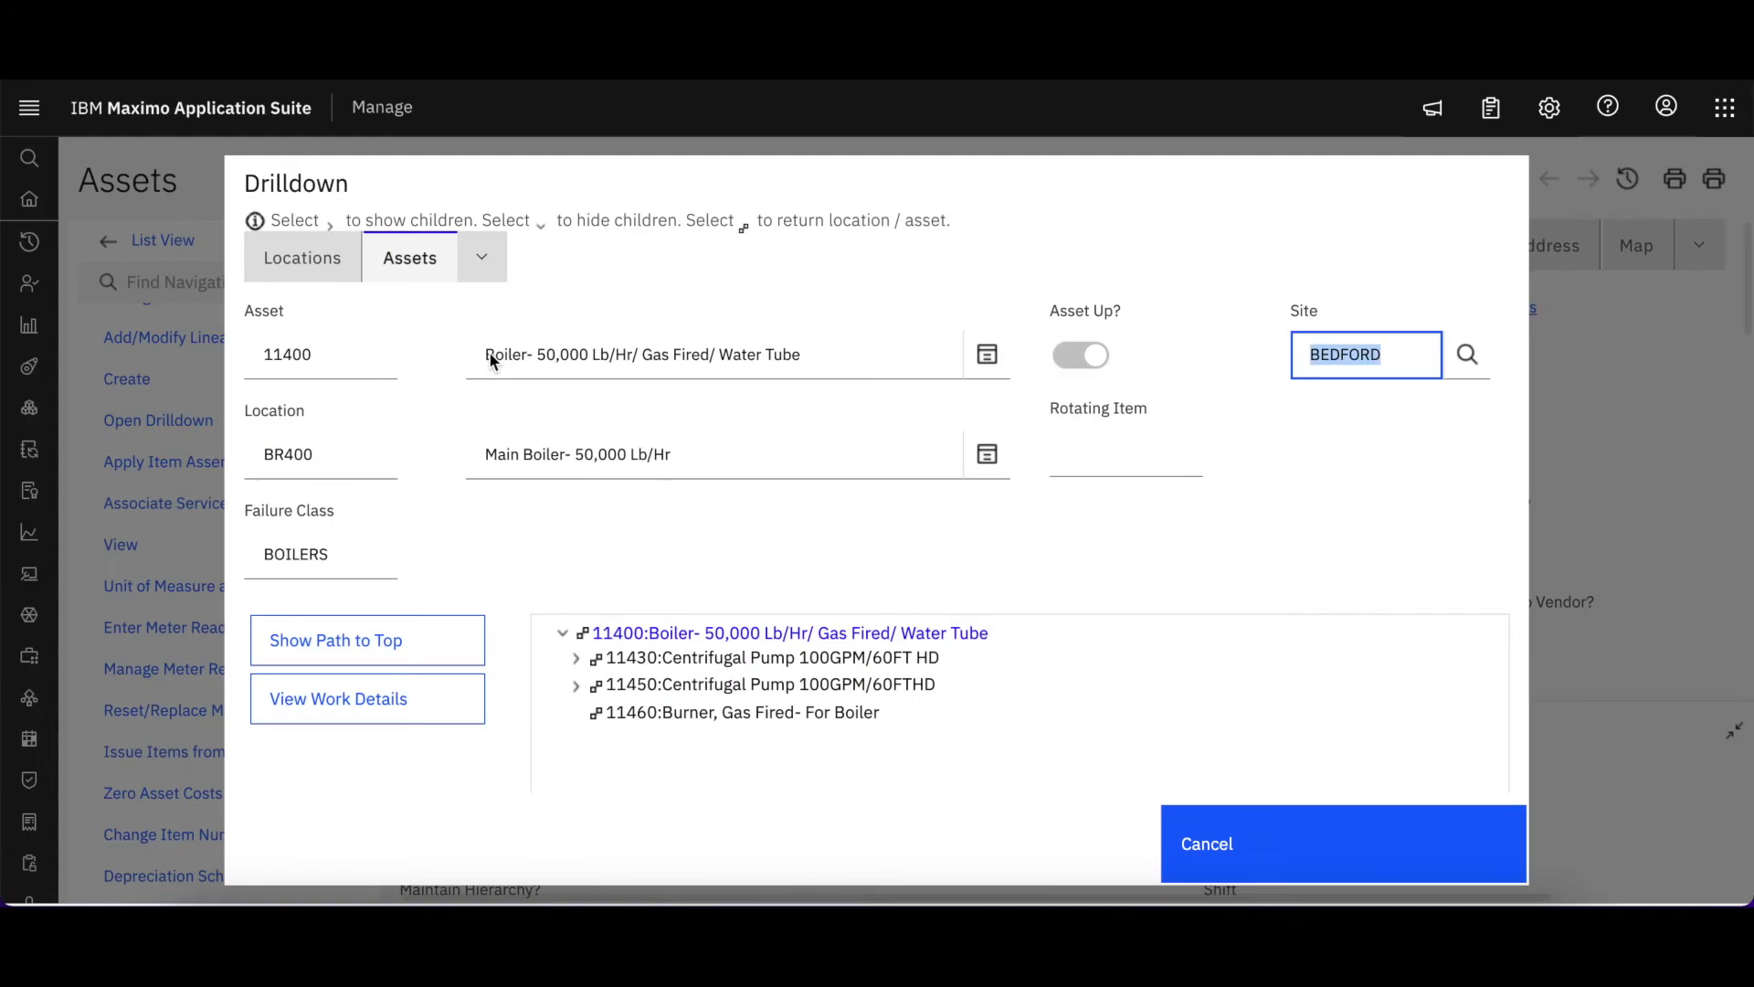
{"action": "left_click", "coordinate": [481, 260]}
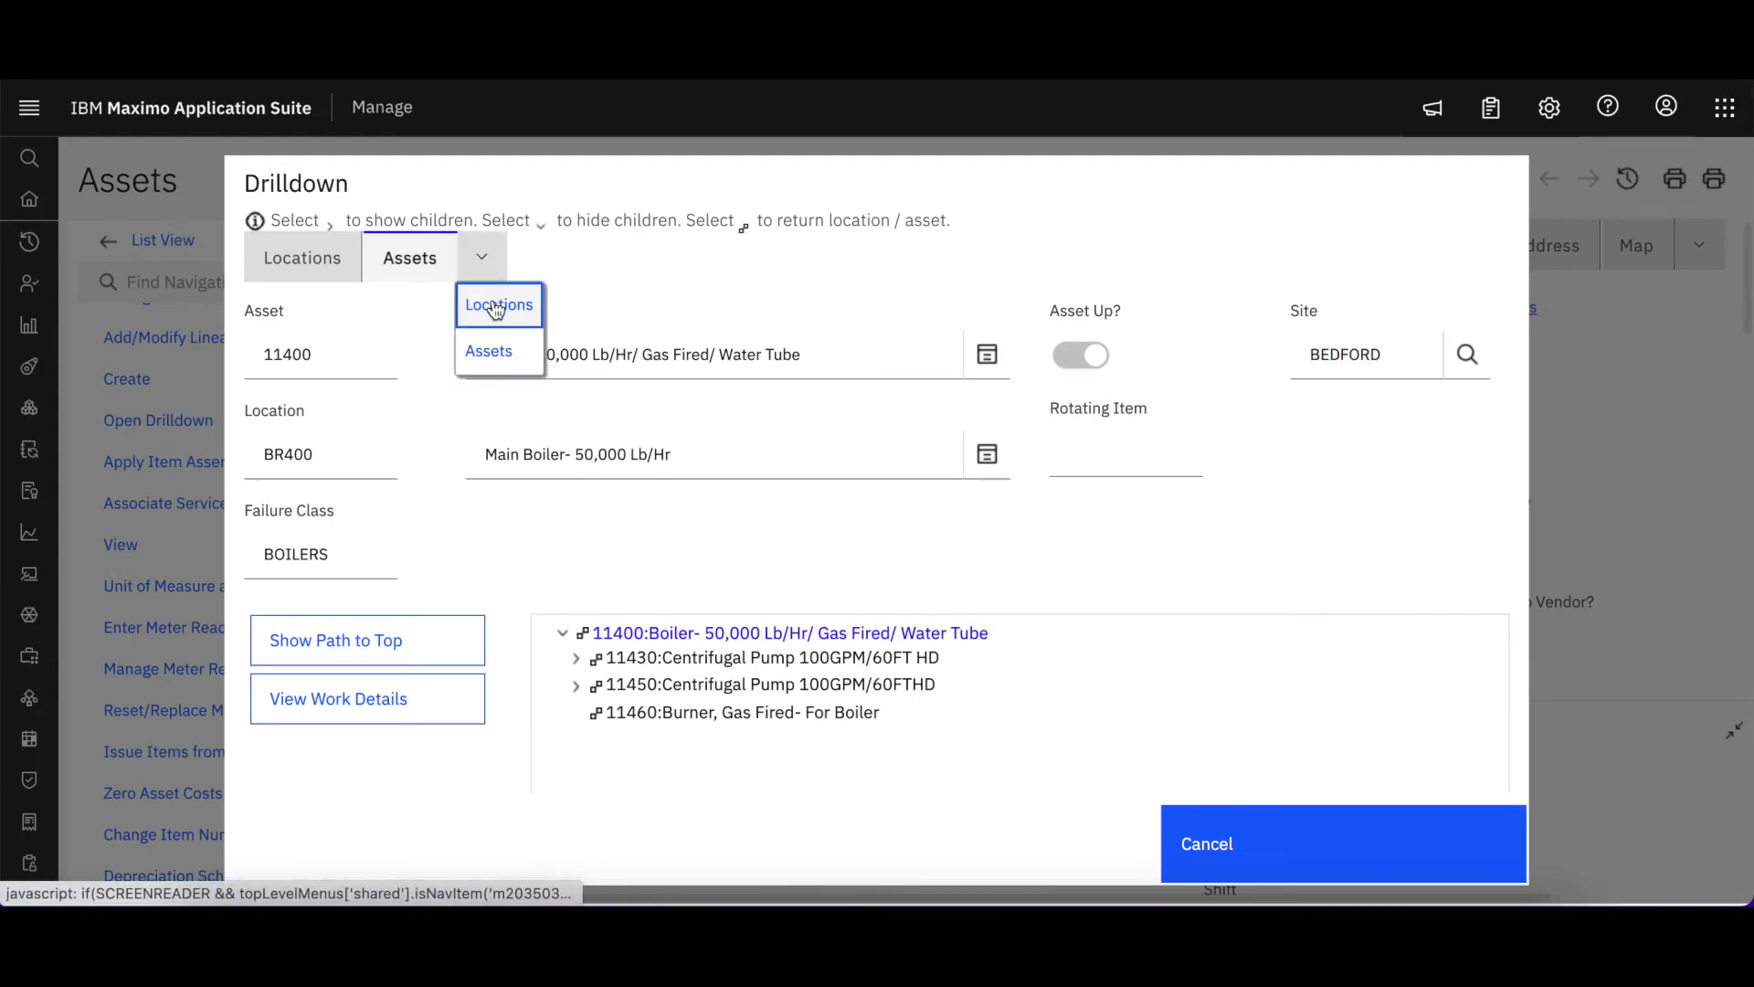
{"action": "left_click", "coordinate": [496, 302]}
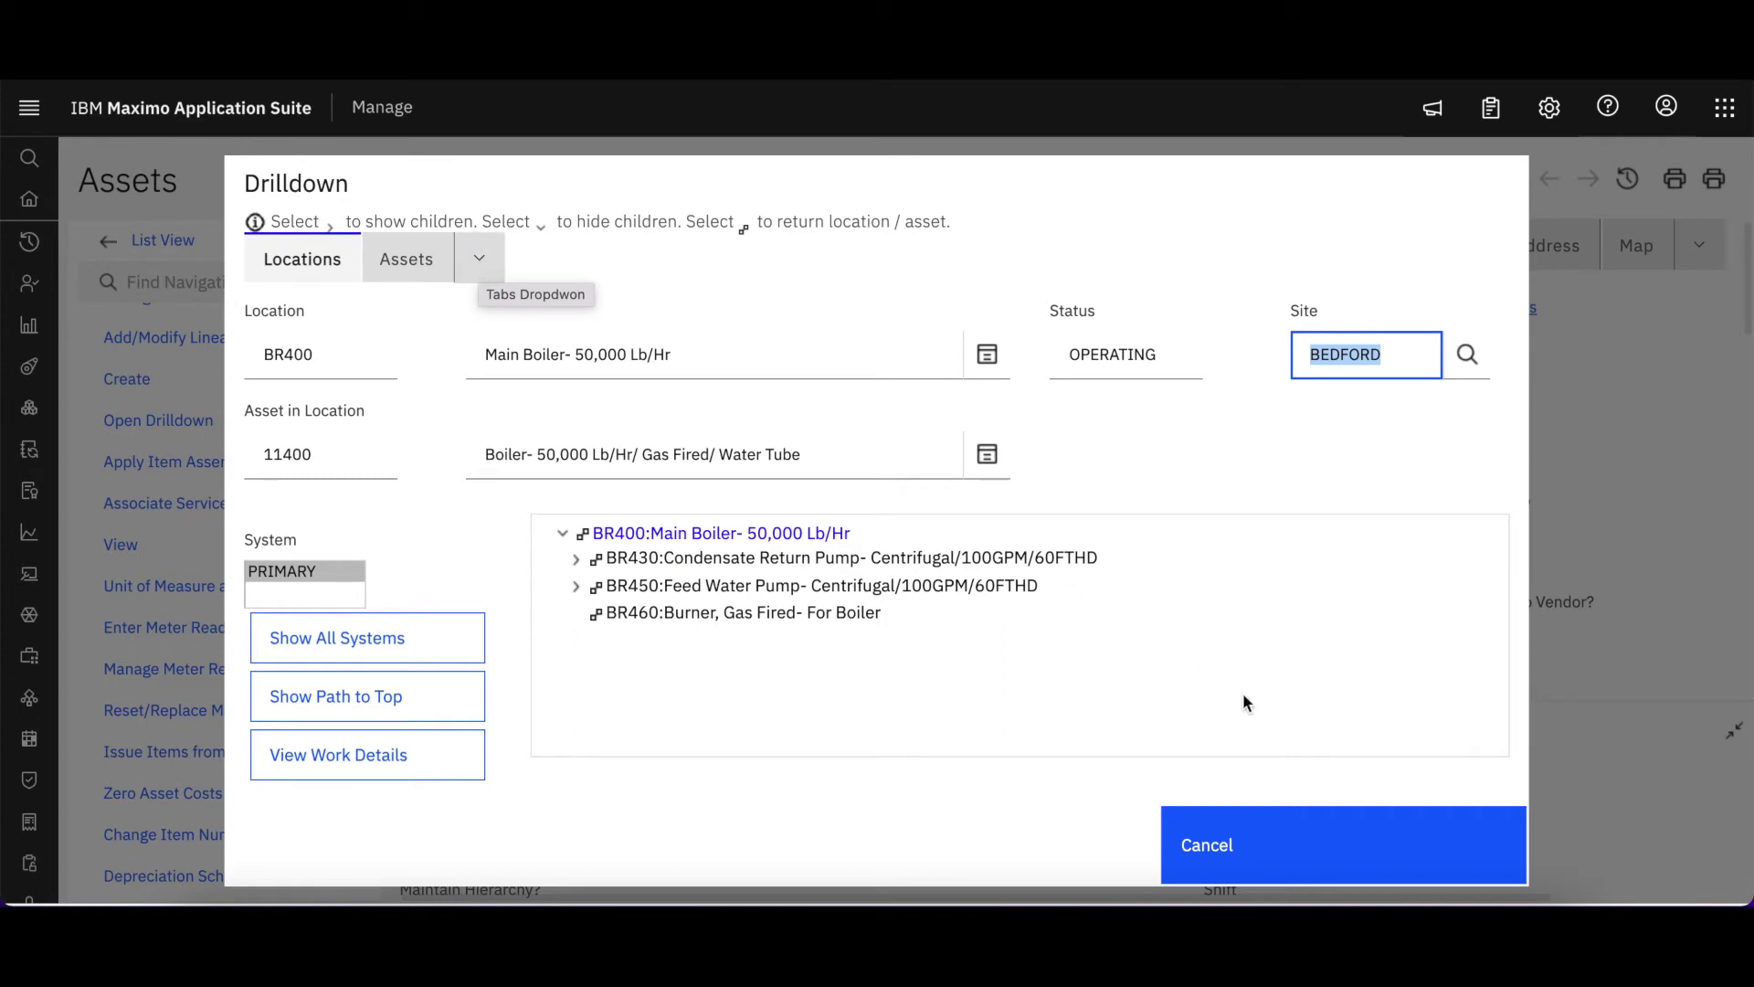
- Cancel the Drilldown and search 'enter' to open Enter Meter Readings for O-PRESSUR and RUNHOURS
{"action": "left_click", "coordinate": [1272, 835]}
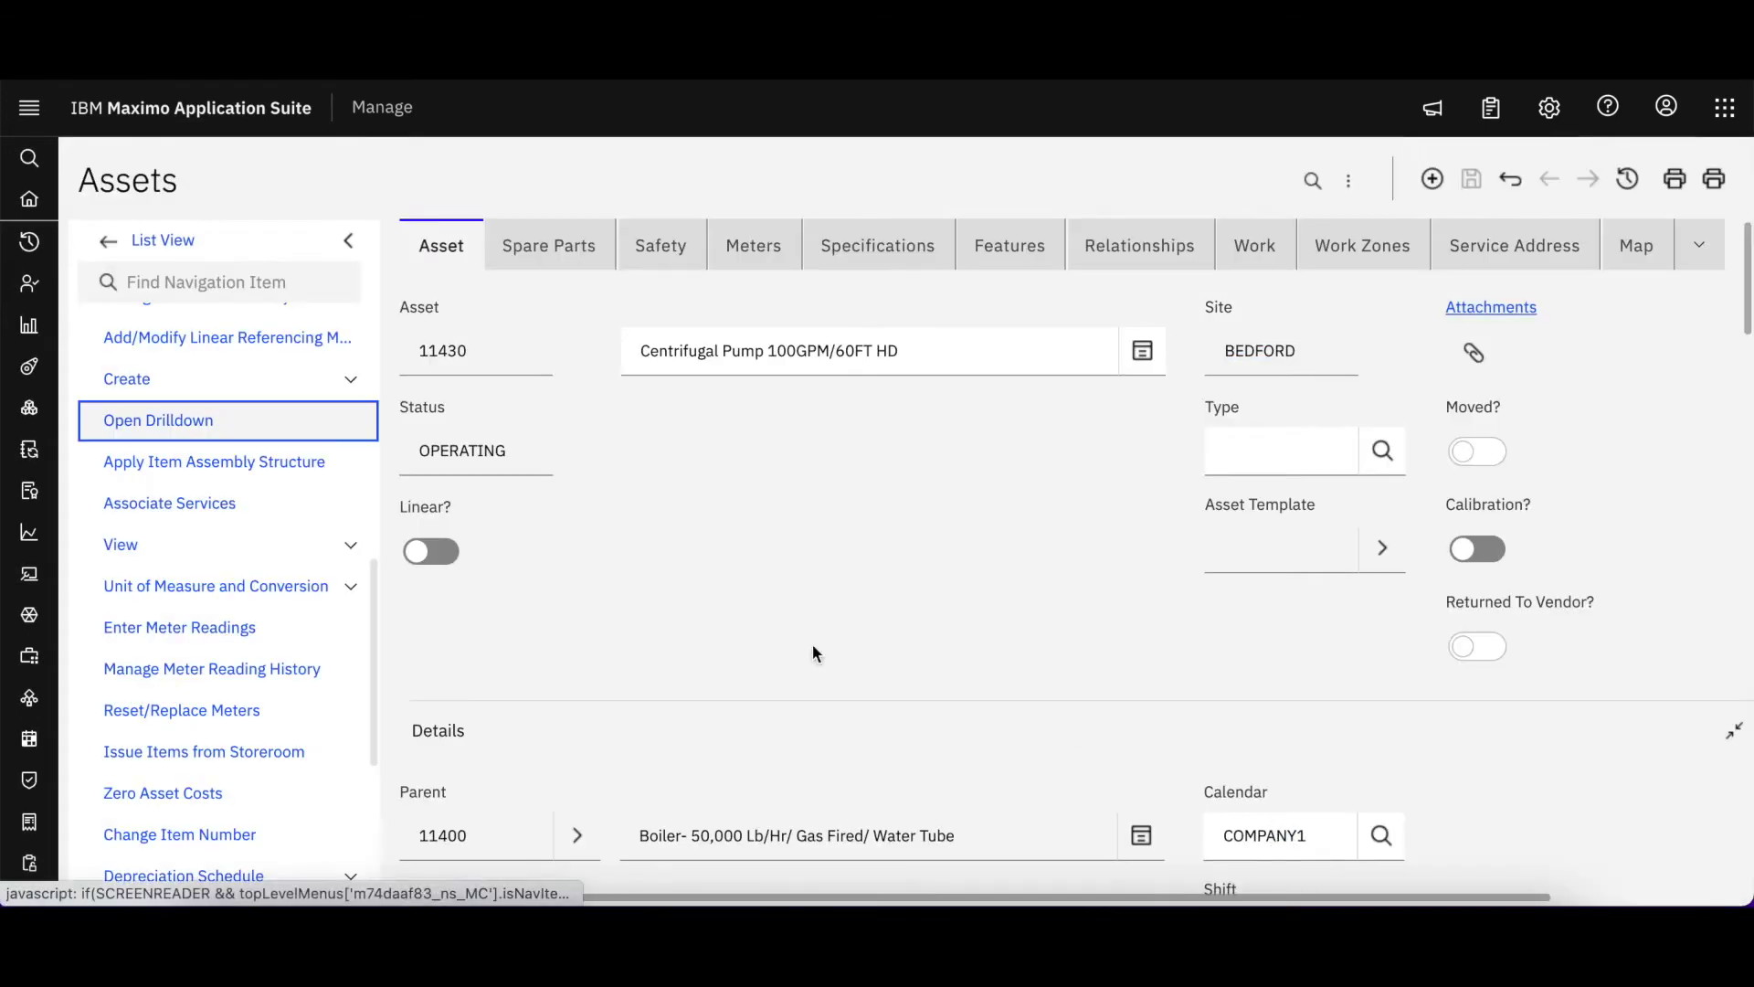
{"action": "scroll", "coordinate": [152, 658], "scroll_direction": "up", "scroll_amount": 1}
{"action": "scroll", "coordinate": [152, 658], "scroll_direction": "down", "scroll_amount": 2}
{"action": "scroll", "coordinate": [152, 658], "scroll_direction": "up", "scroll_amount": 5}
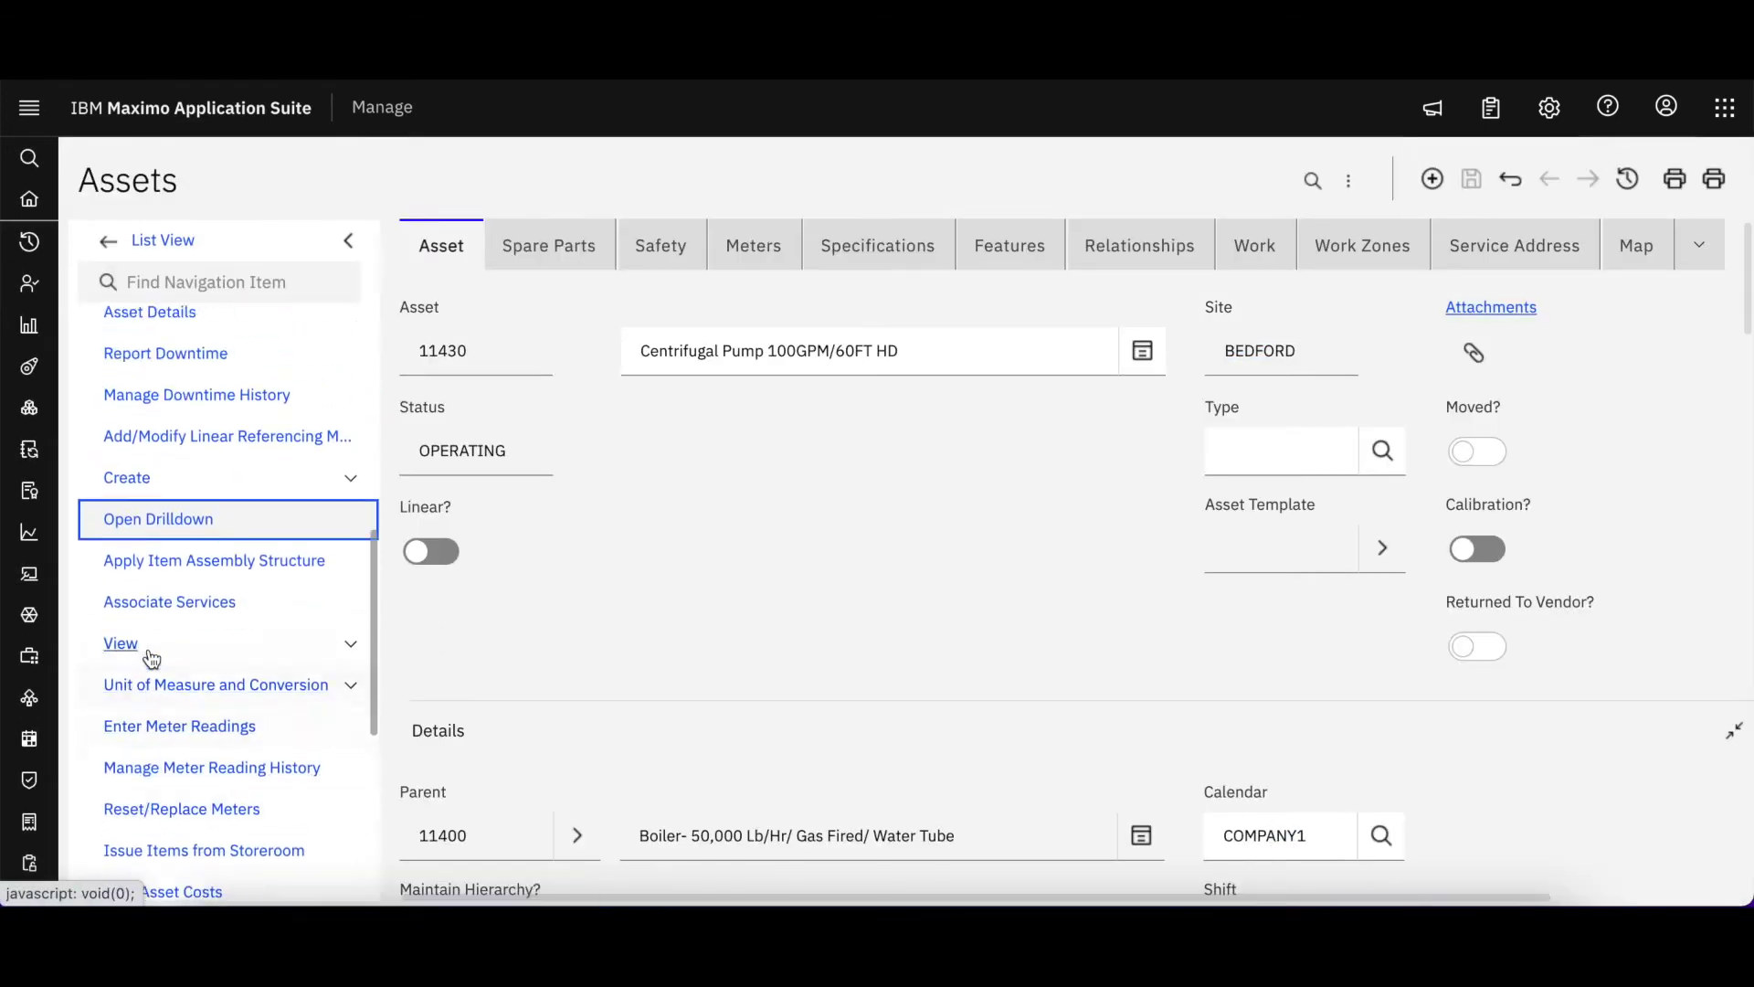
{"action": "scroll", "coordinate": [151, 658], "scroll_direction": "up", "scroll_amount": 8}
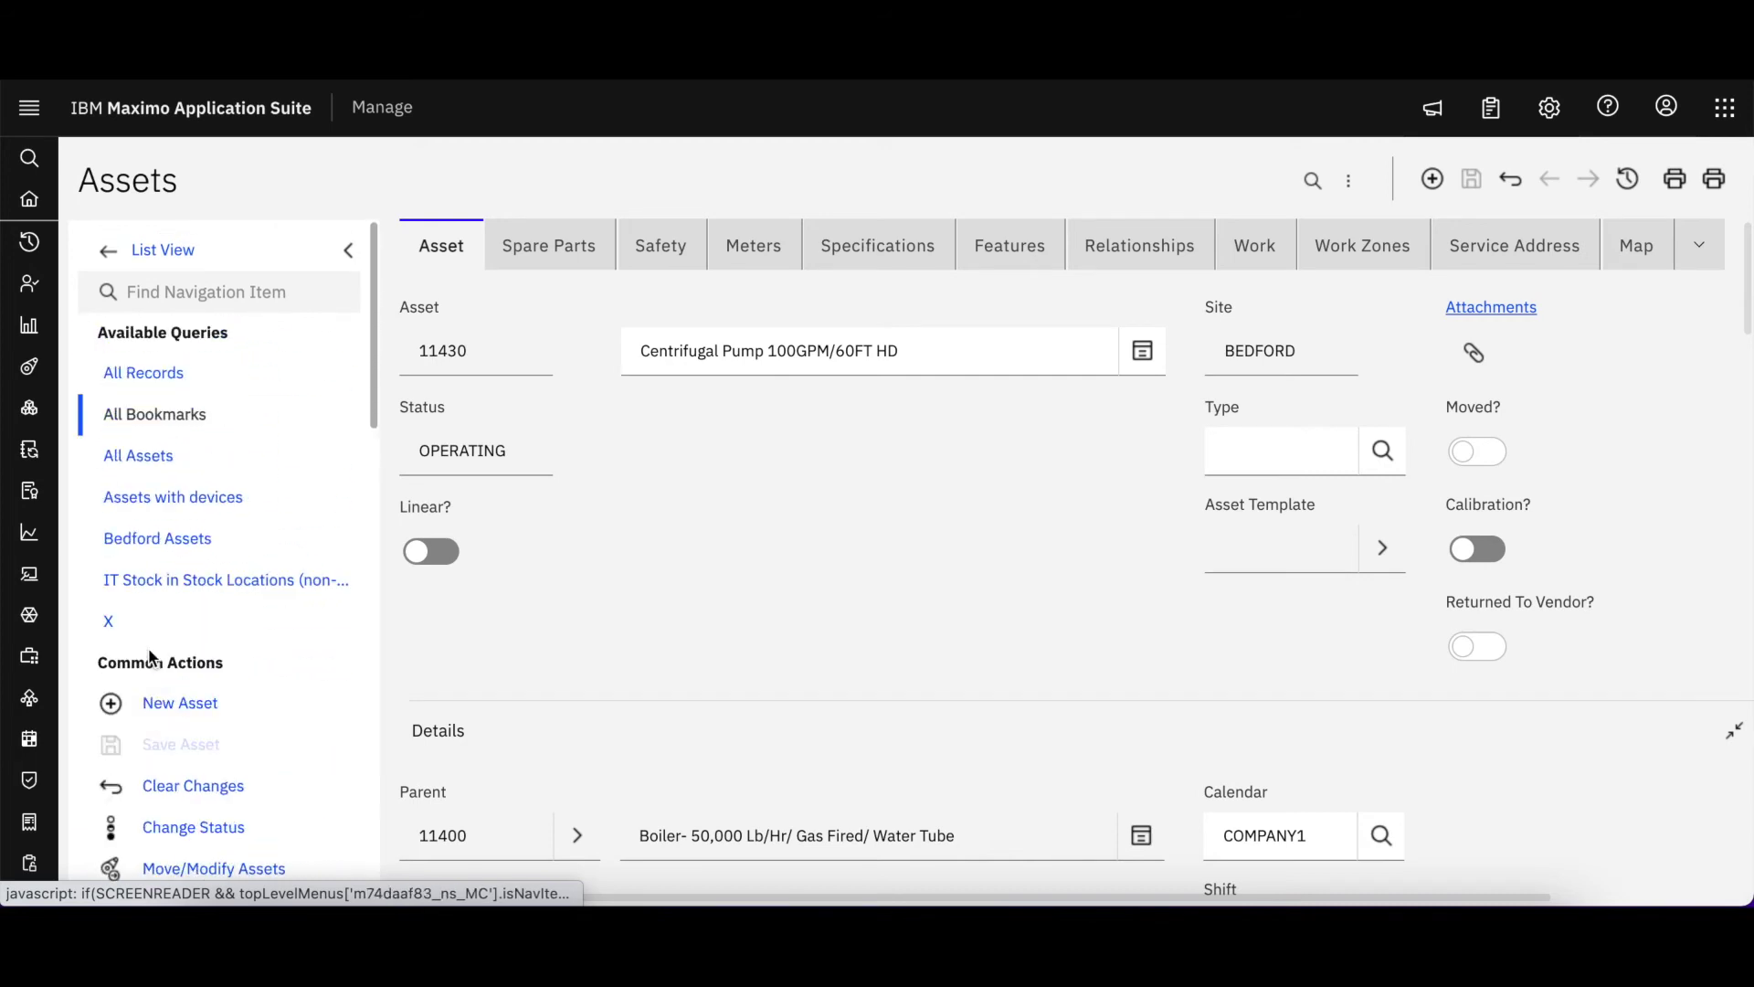
{"action": "left_click", "coordinate": [195, 285]}
{"action": "type", "text": "enter"}
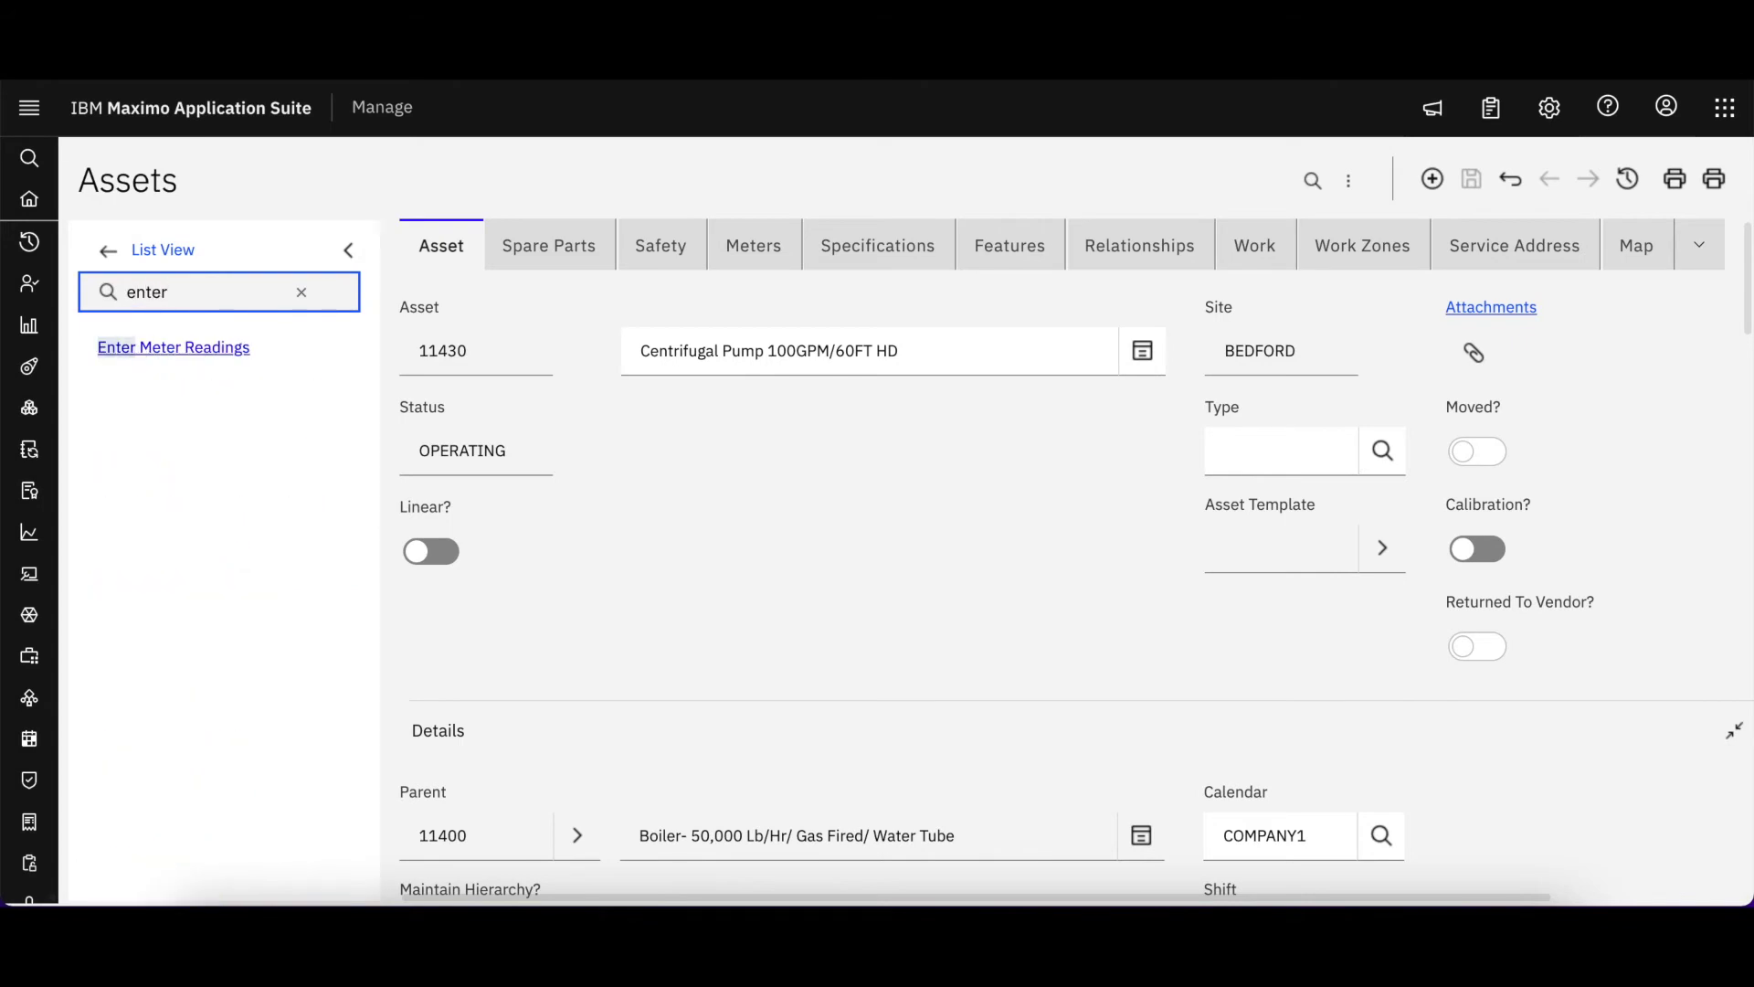
{"action": "left_click", "coordinate": [153, 348]}
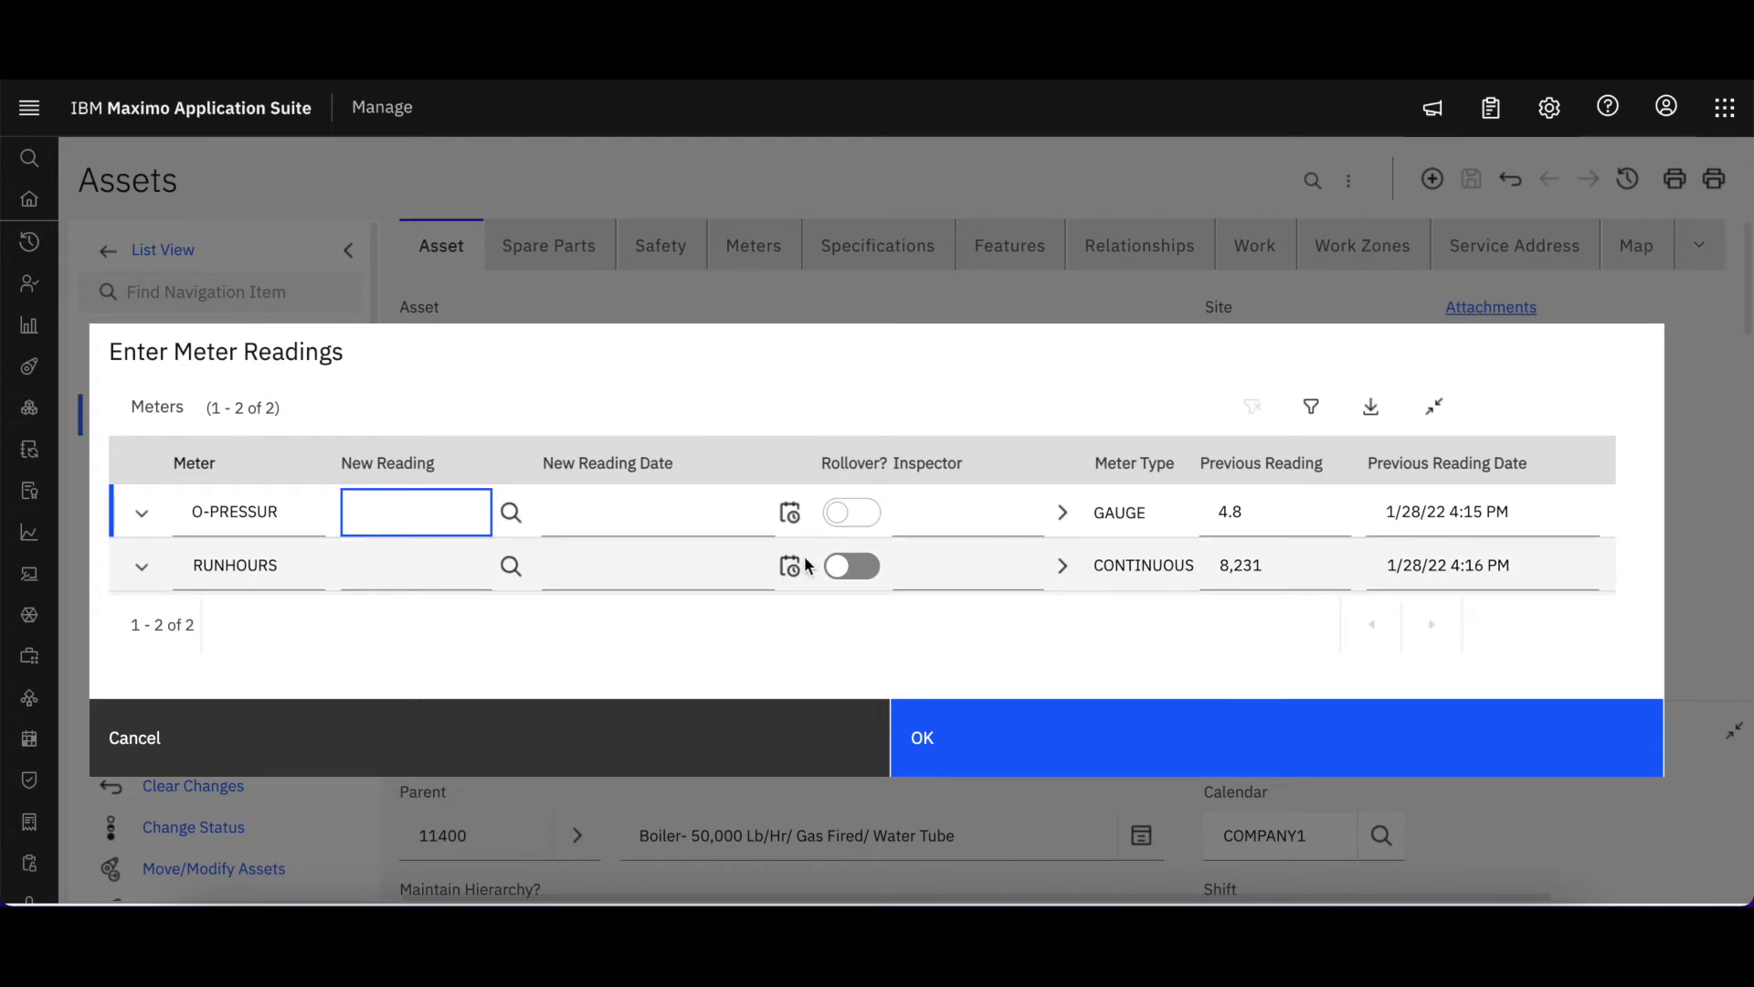
- Enter 4.87 as O-PRESSUR's new reading and pick day 30 as its reading date
{"action": "type", "text": "4.87"}
{"action": "left_click", "coordinate": [791, 514]}
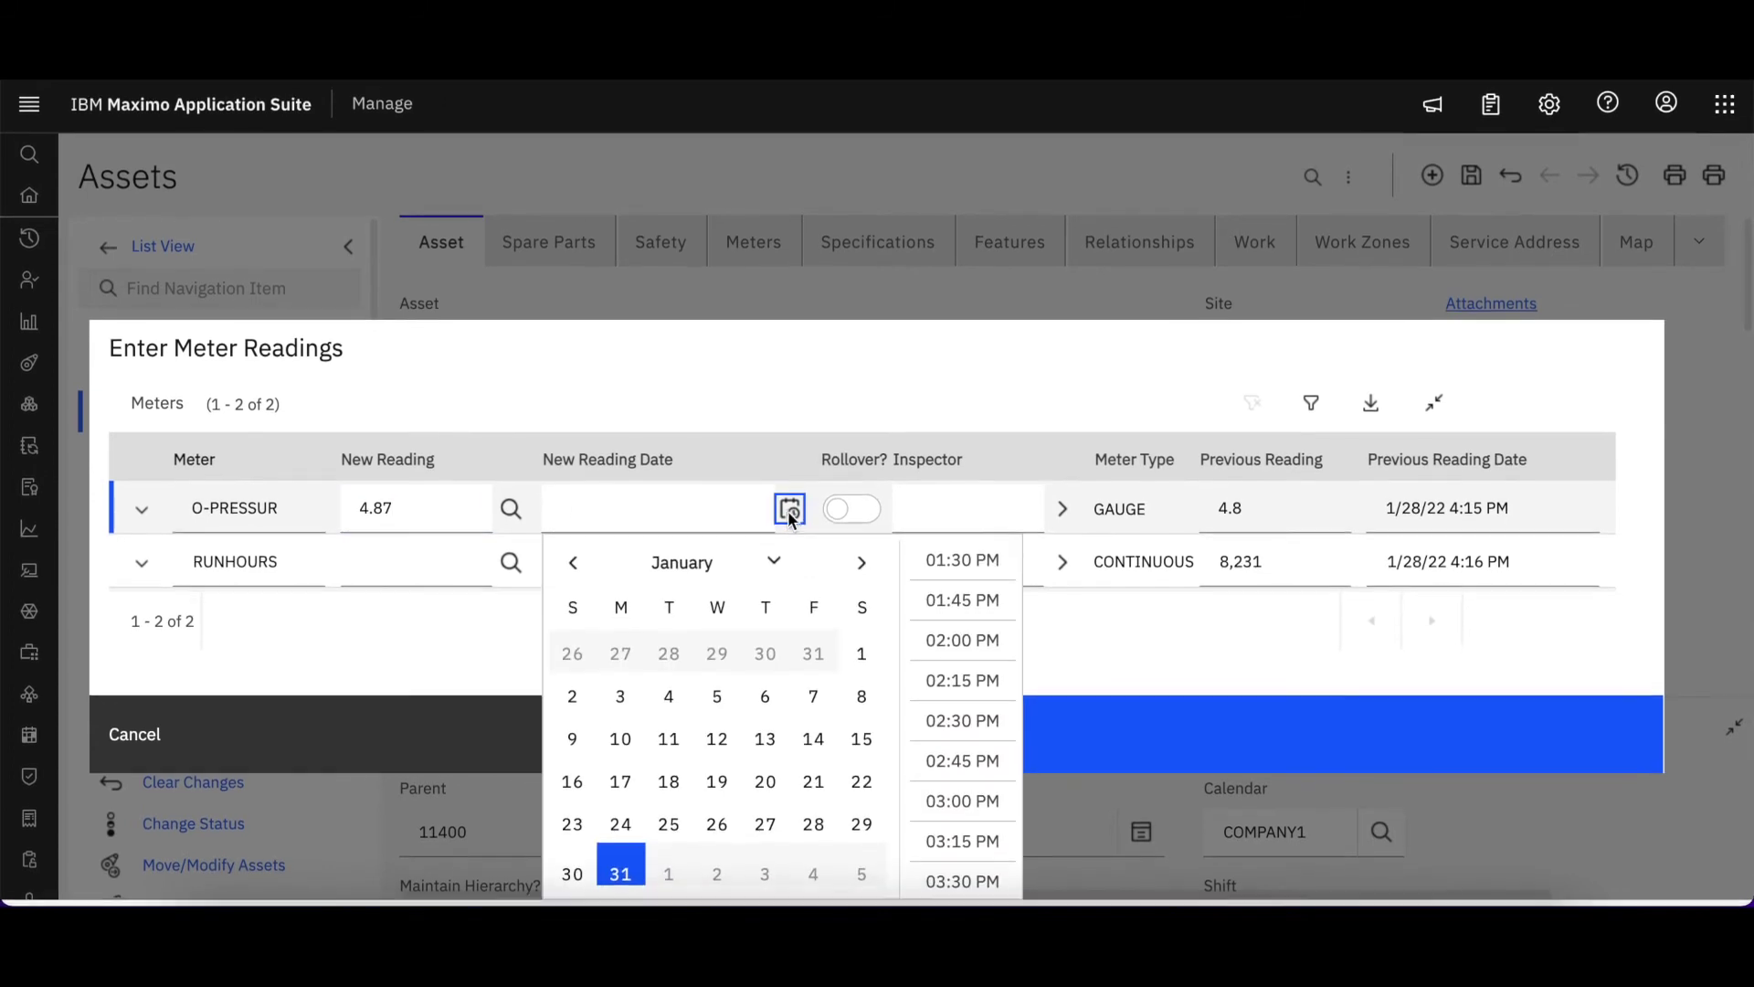
{"action": "scroll", "coordinate": [864, 692], "scroll_direction": "down", "scroll_amount": 1}
{"action": "scroll", "coordinate": [866, 693], "scroll_direction": "down", "scroll_amount": 1}
{"action": "scroll", "coordinate": [866, 693], "scroll_direction": "up", "scroll_amount": 2}
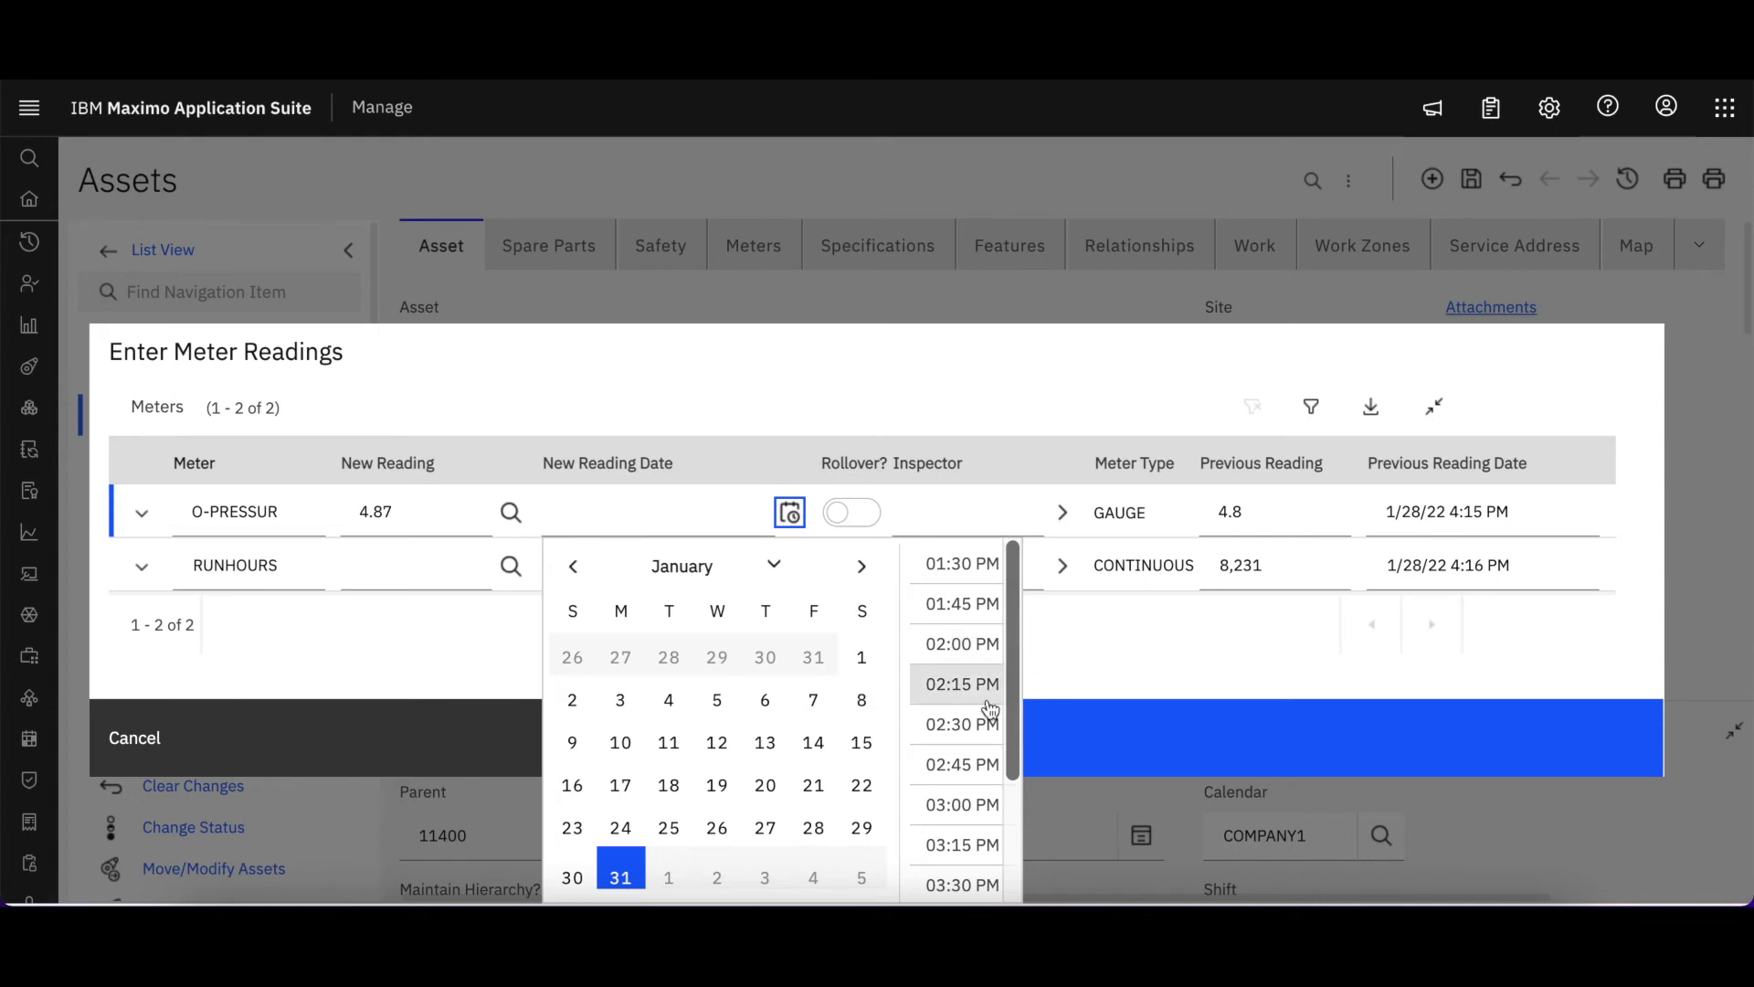
{"action": "scroll", "coordinate": [966, 764], "scroll_direction": "down", "scroll_amount": 1}
{"action": "scroll", "coordinate": [960, 766], "scroll_direction": "down", "scroll_amount": 1}
{"action": "scroll", "coordinate": [765, 767], "scroll_direction": "down", "scroll_amount": 2}
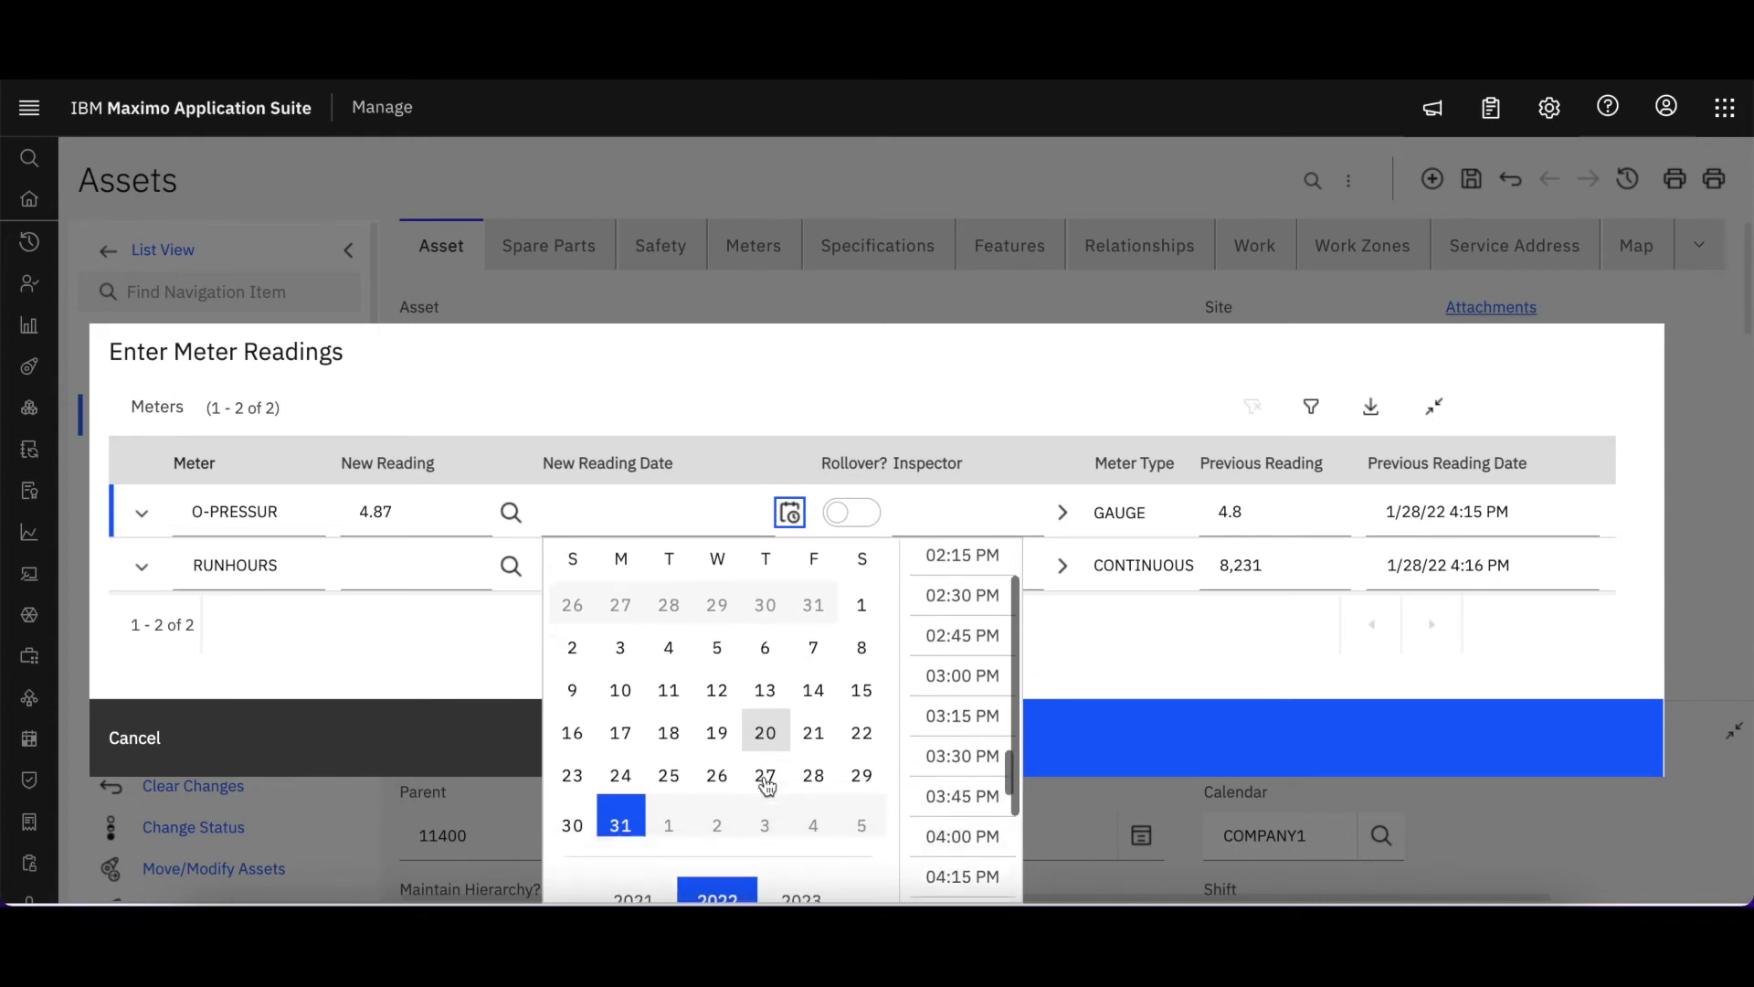
{"action": "left_click", "coordinate": [570, 701]}
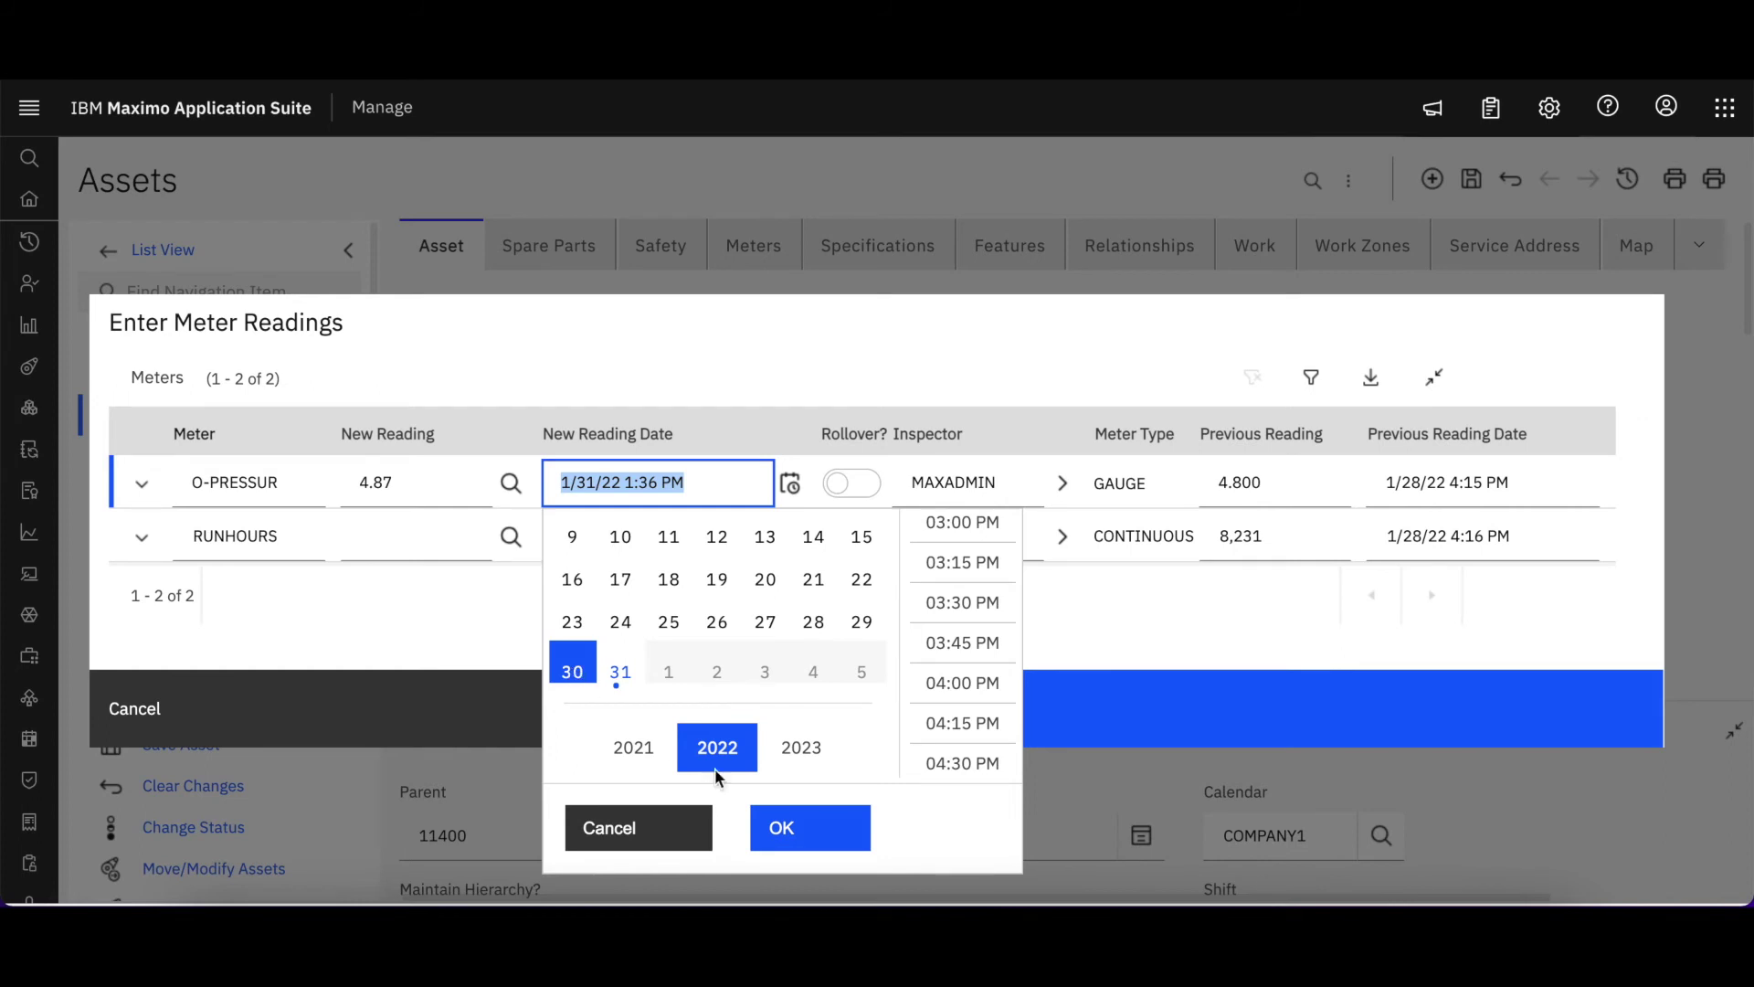
{"action": "left_click", "coordinate": [792, 833]}
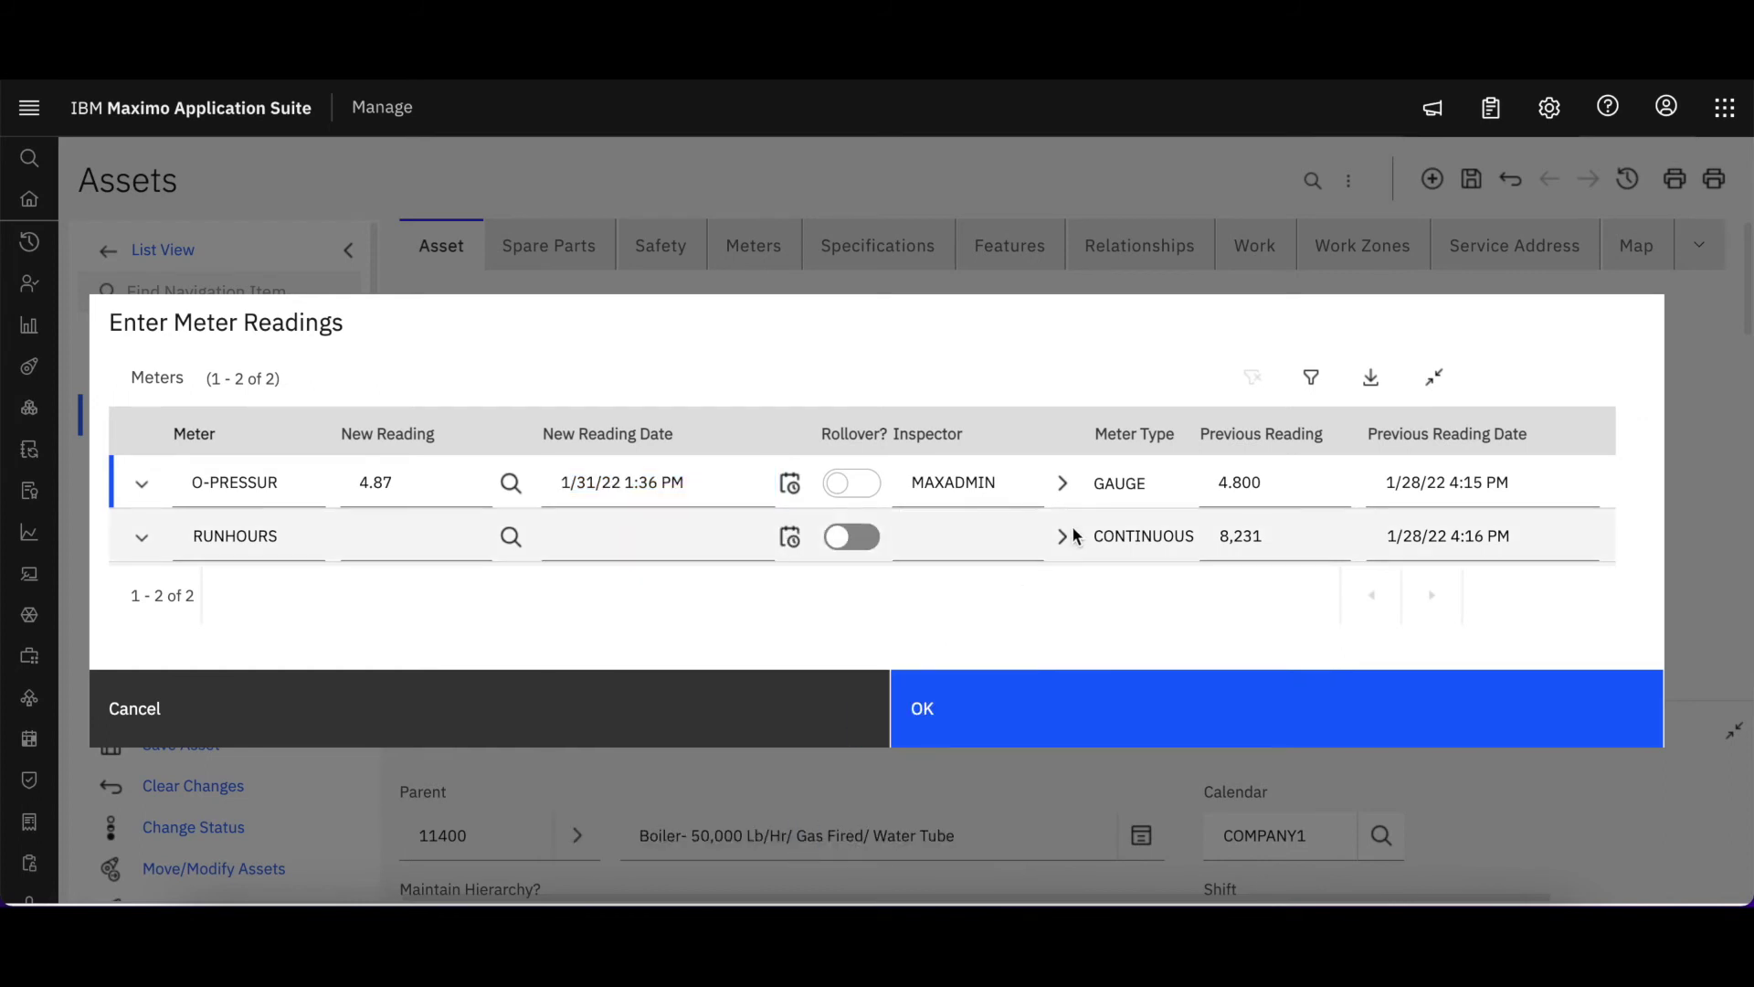
- Choose O-PRESSUR's inspector from the person list
{"action": "left_click", "coordinate": [1063, 482]}
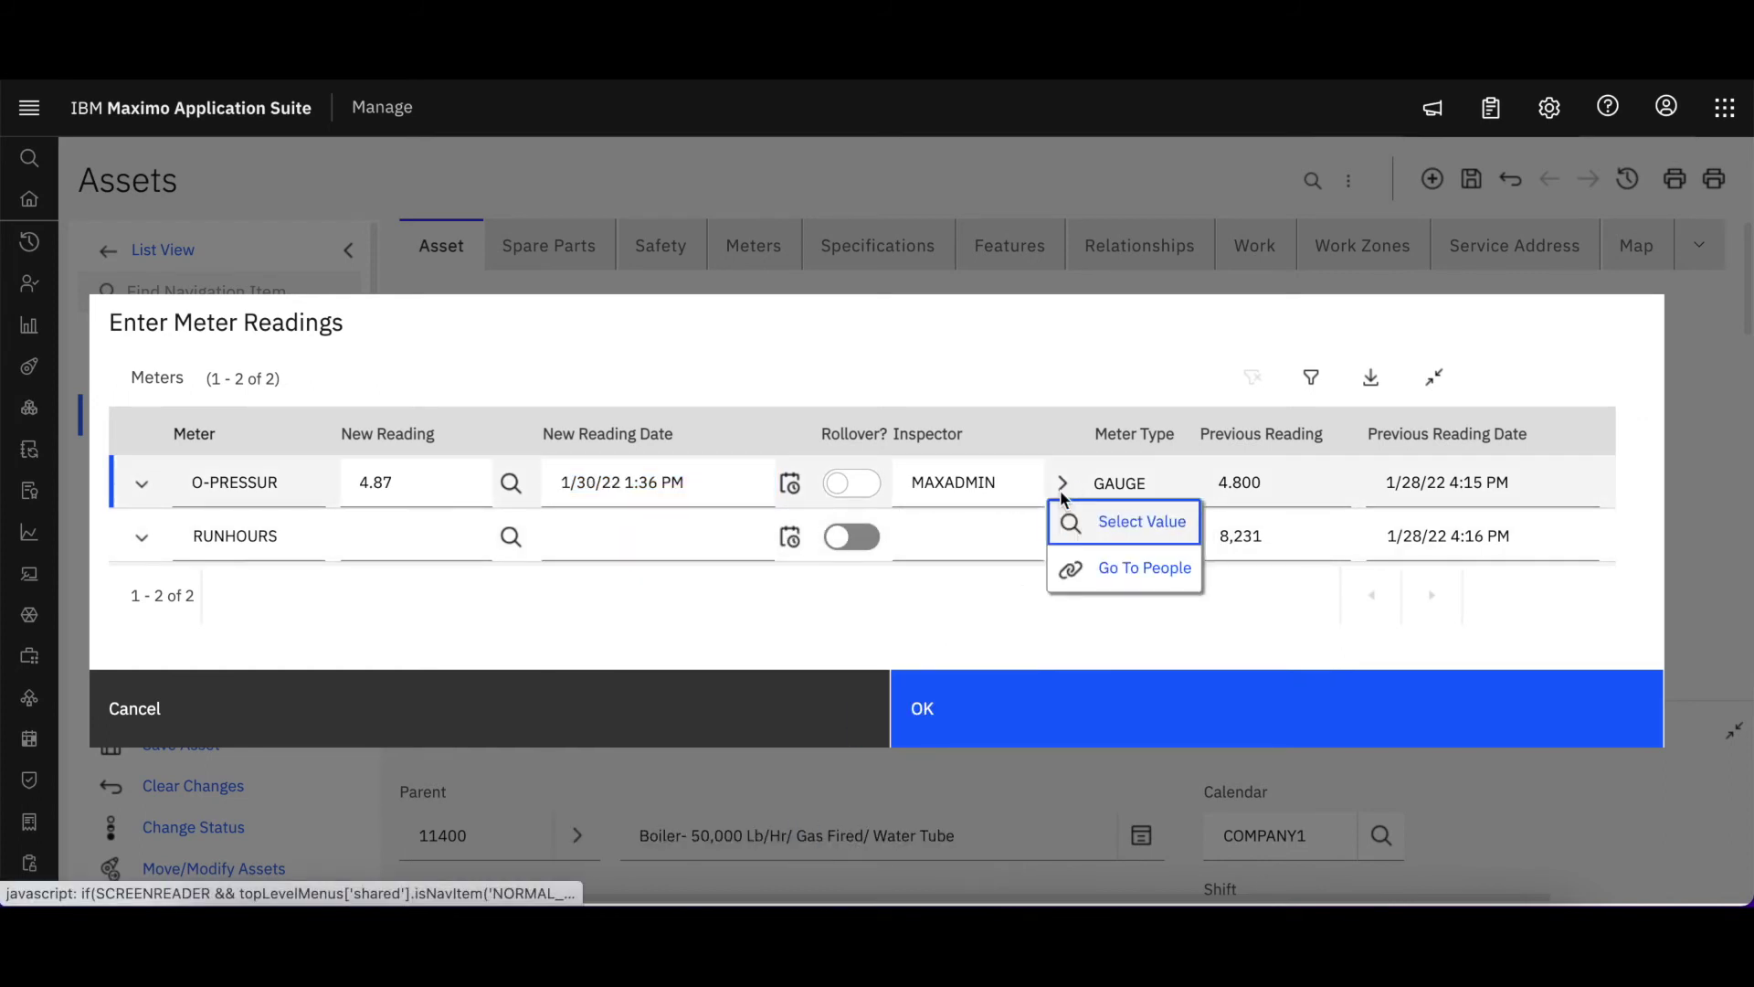
{"action": "left_click", "coordinate": [1131, 522]}
{"action": "left_click", "coordinate": [240, 583]}
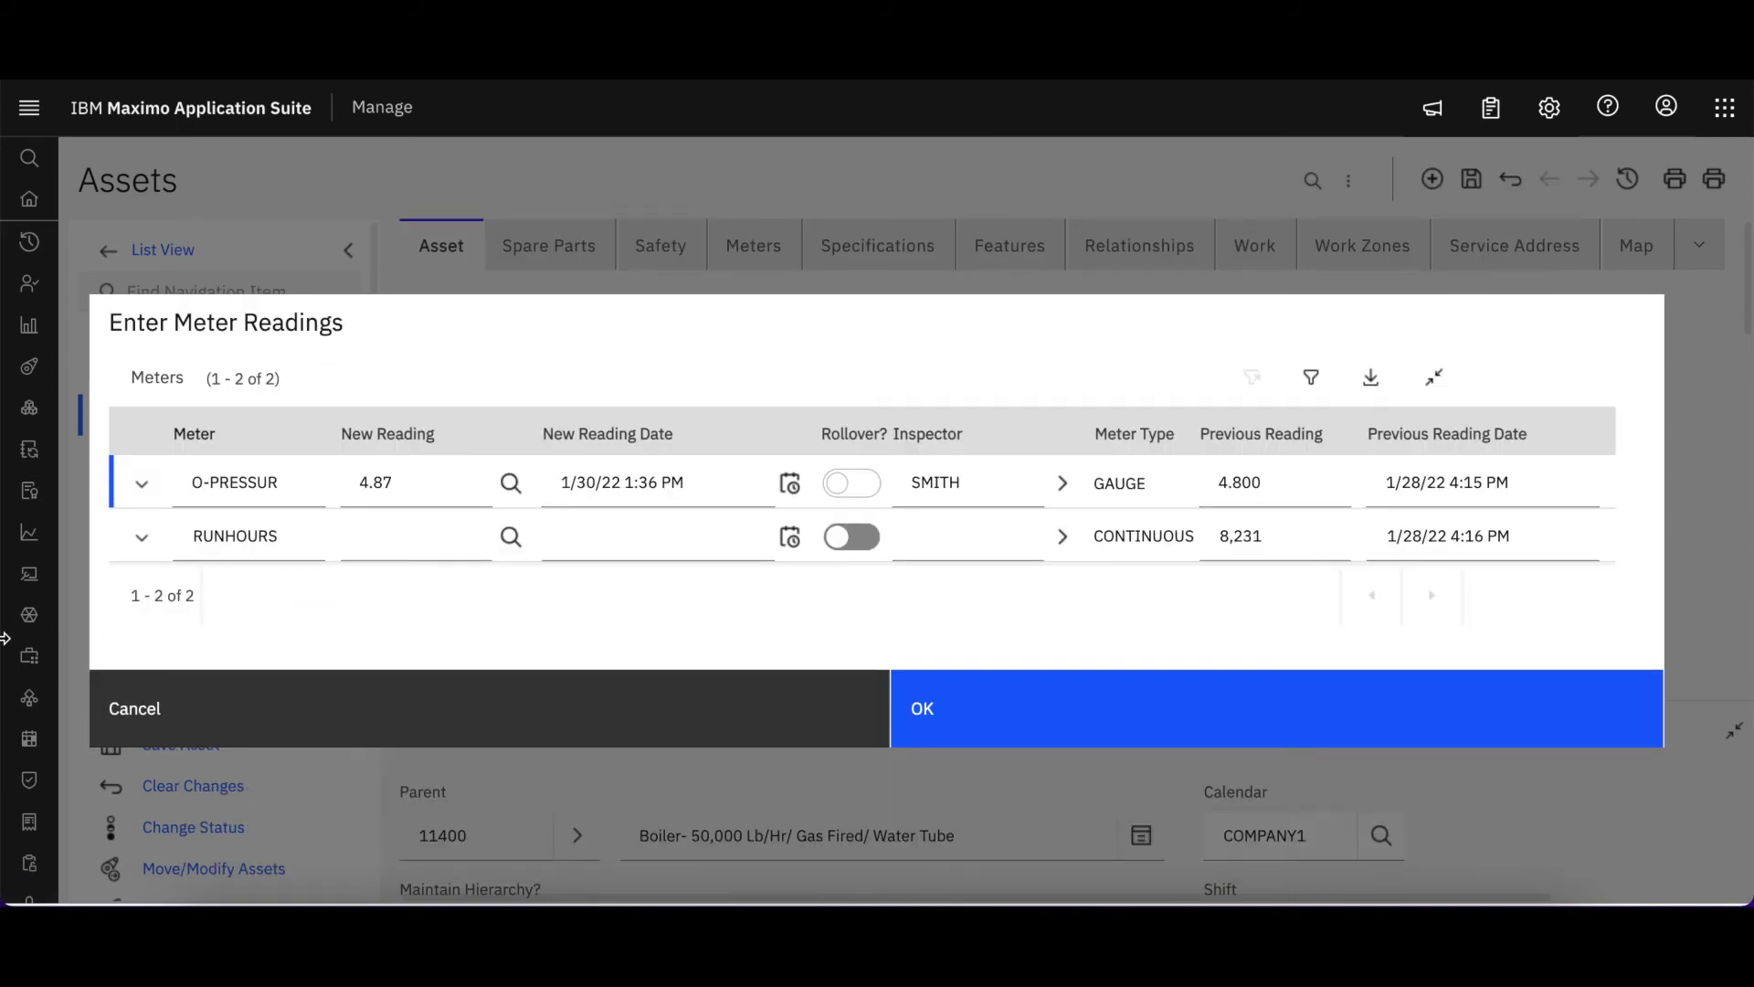
- Enter 8356 for RUNHOURS and paste O-PRESSUR's reading date 1/30/22 1:36 PM into its row
{"action": "left_click", "coordinate": [425, 538]}
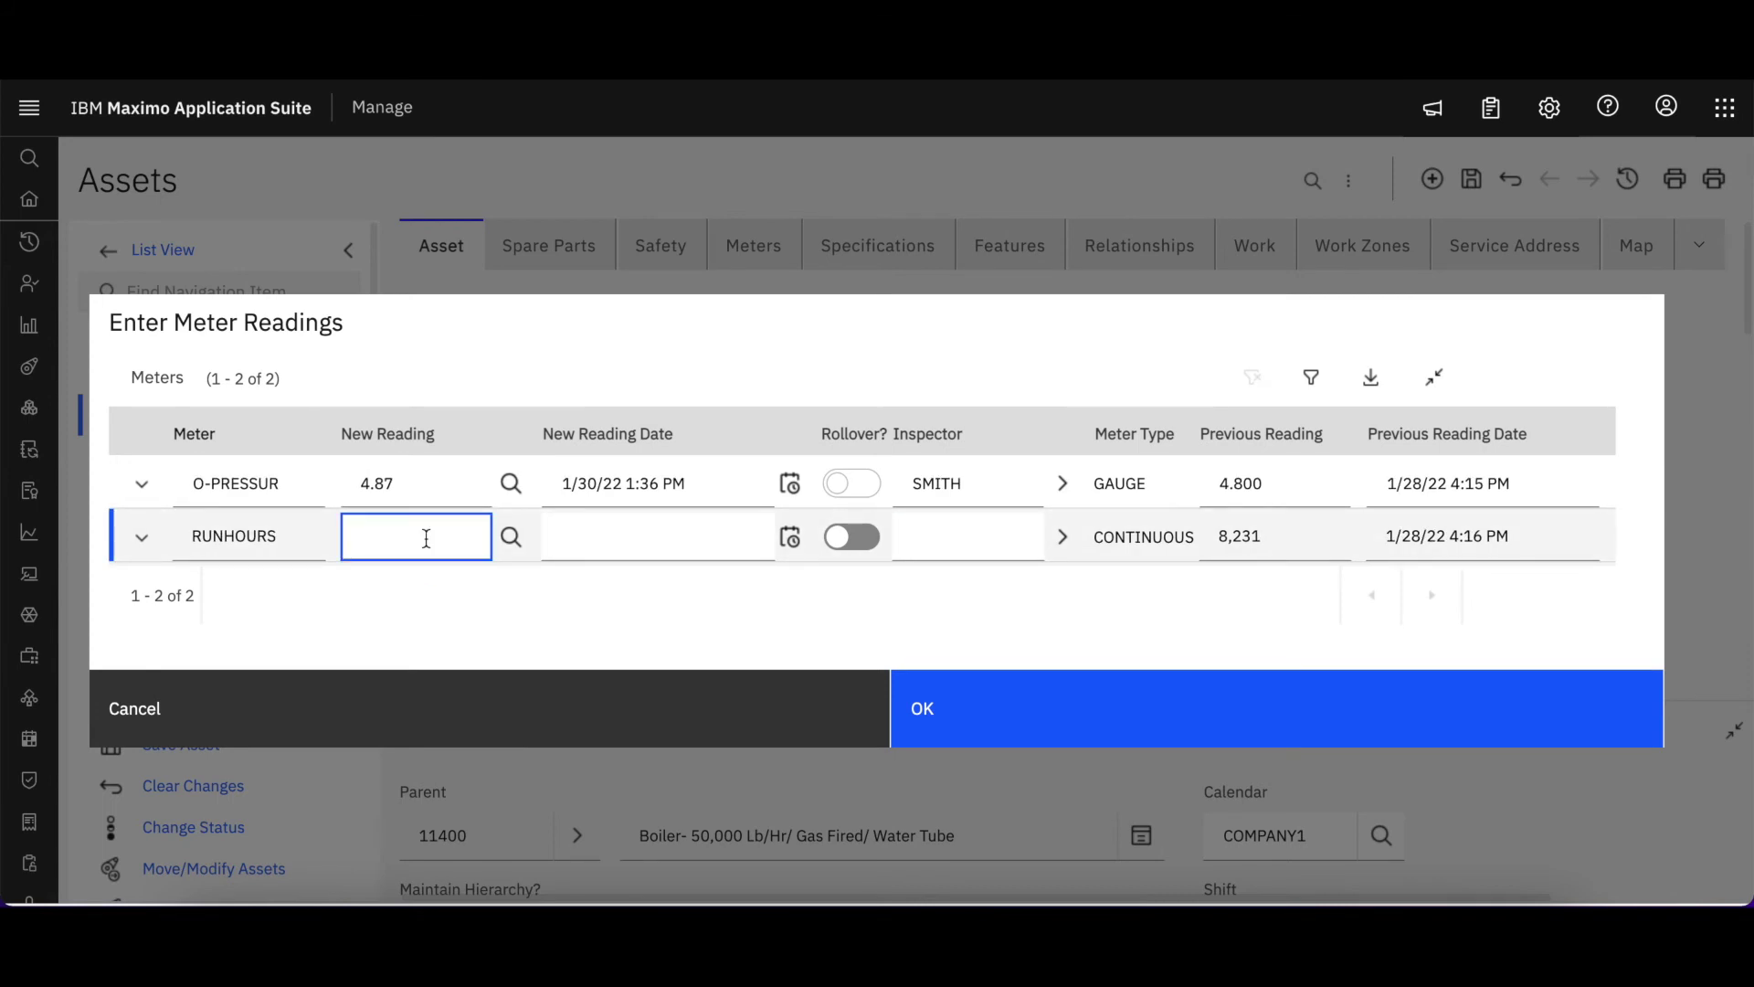
{"action": "type", "text": "8356"}
{"action": "left_click", "coordinate": [608, 537]}
{"action": "left_click", "coordinate": [713, 480]}
{"action": "key", "text": "ctrl+c"}
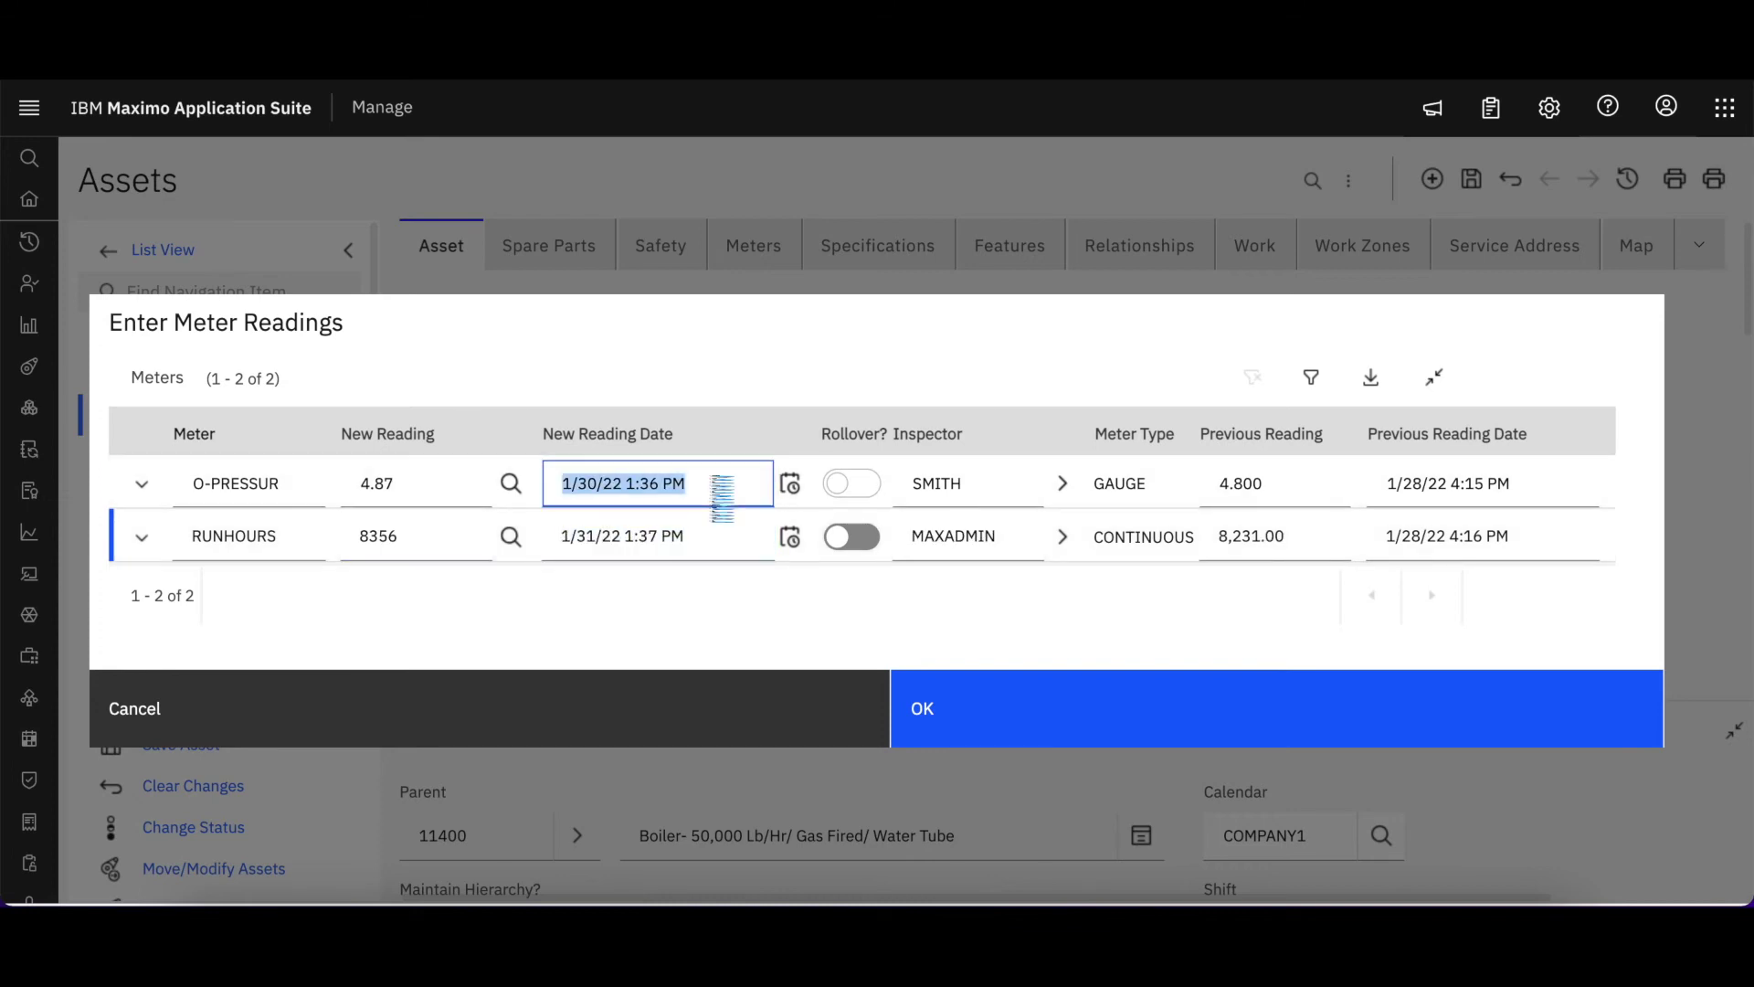
{"action": "left_click", "coordinate": [697, 535]}
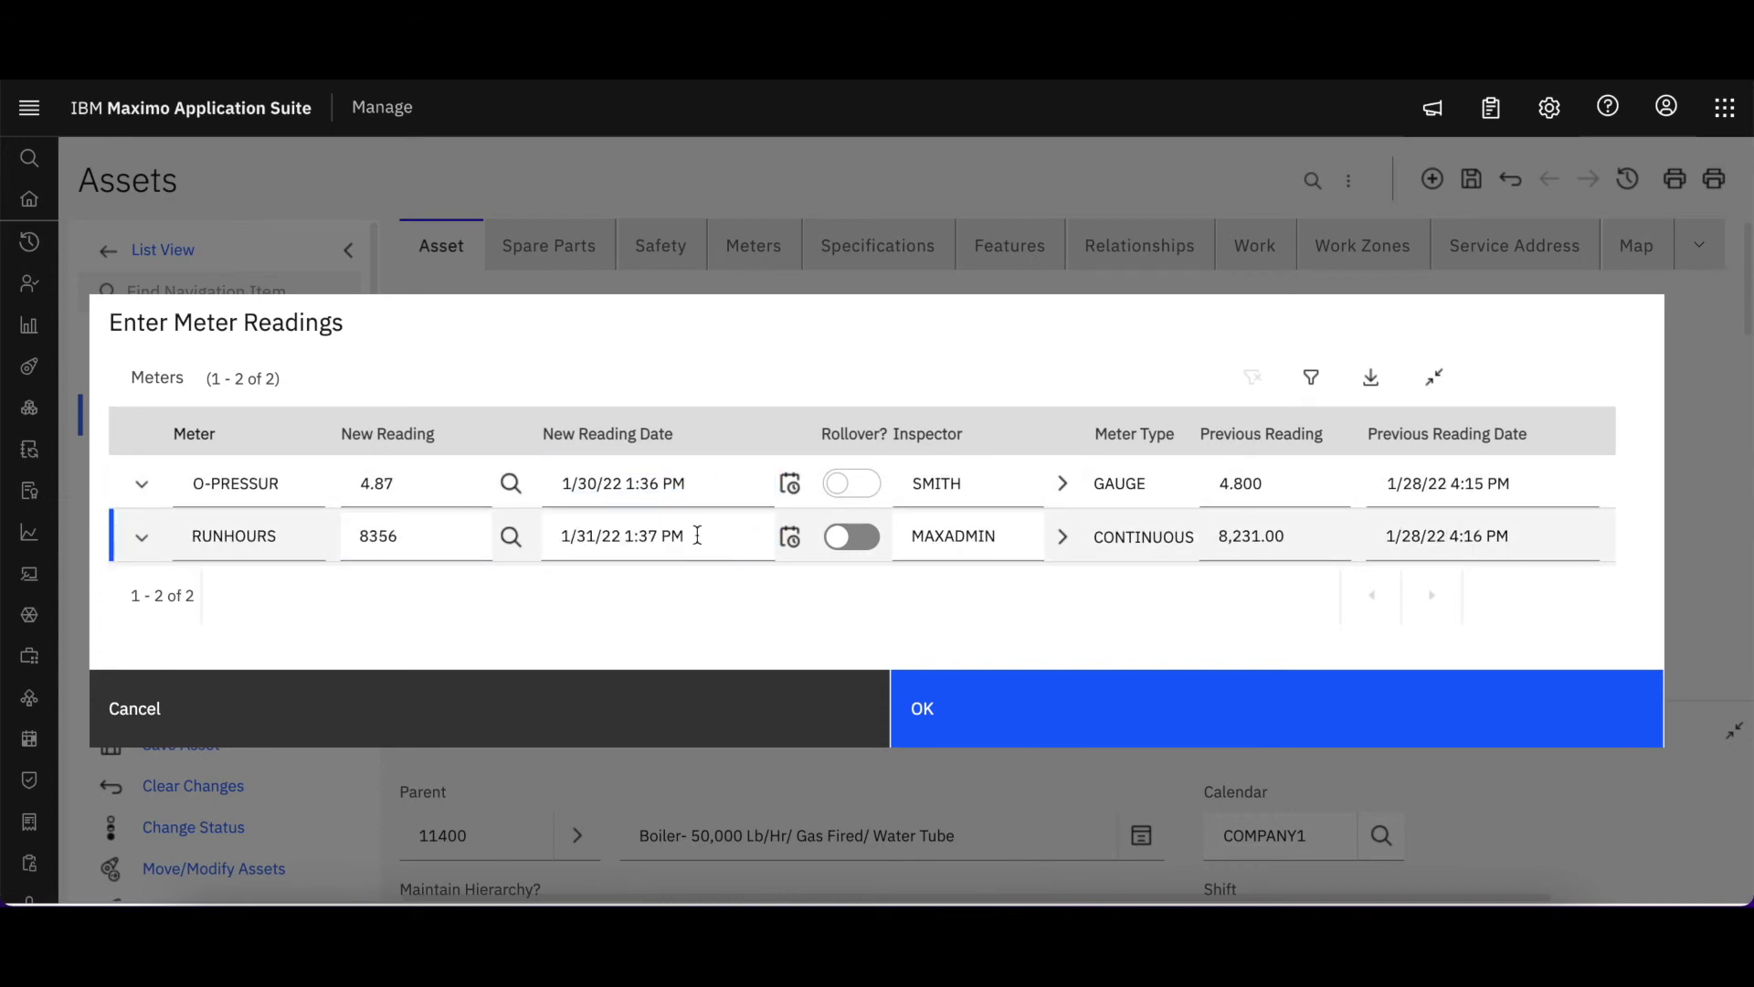
{"action": "left_click", "coordinate": [714, 484]}
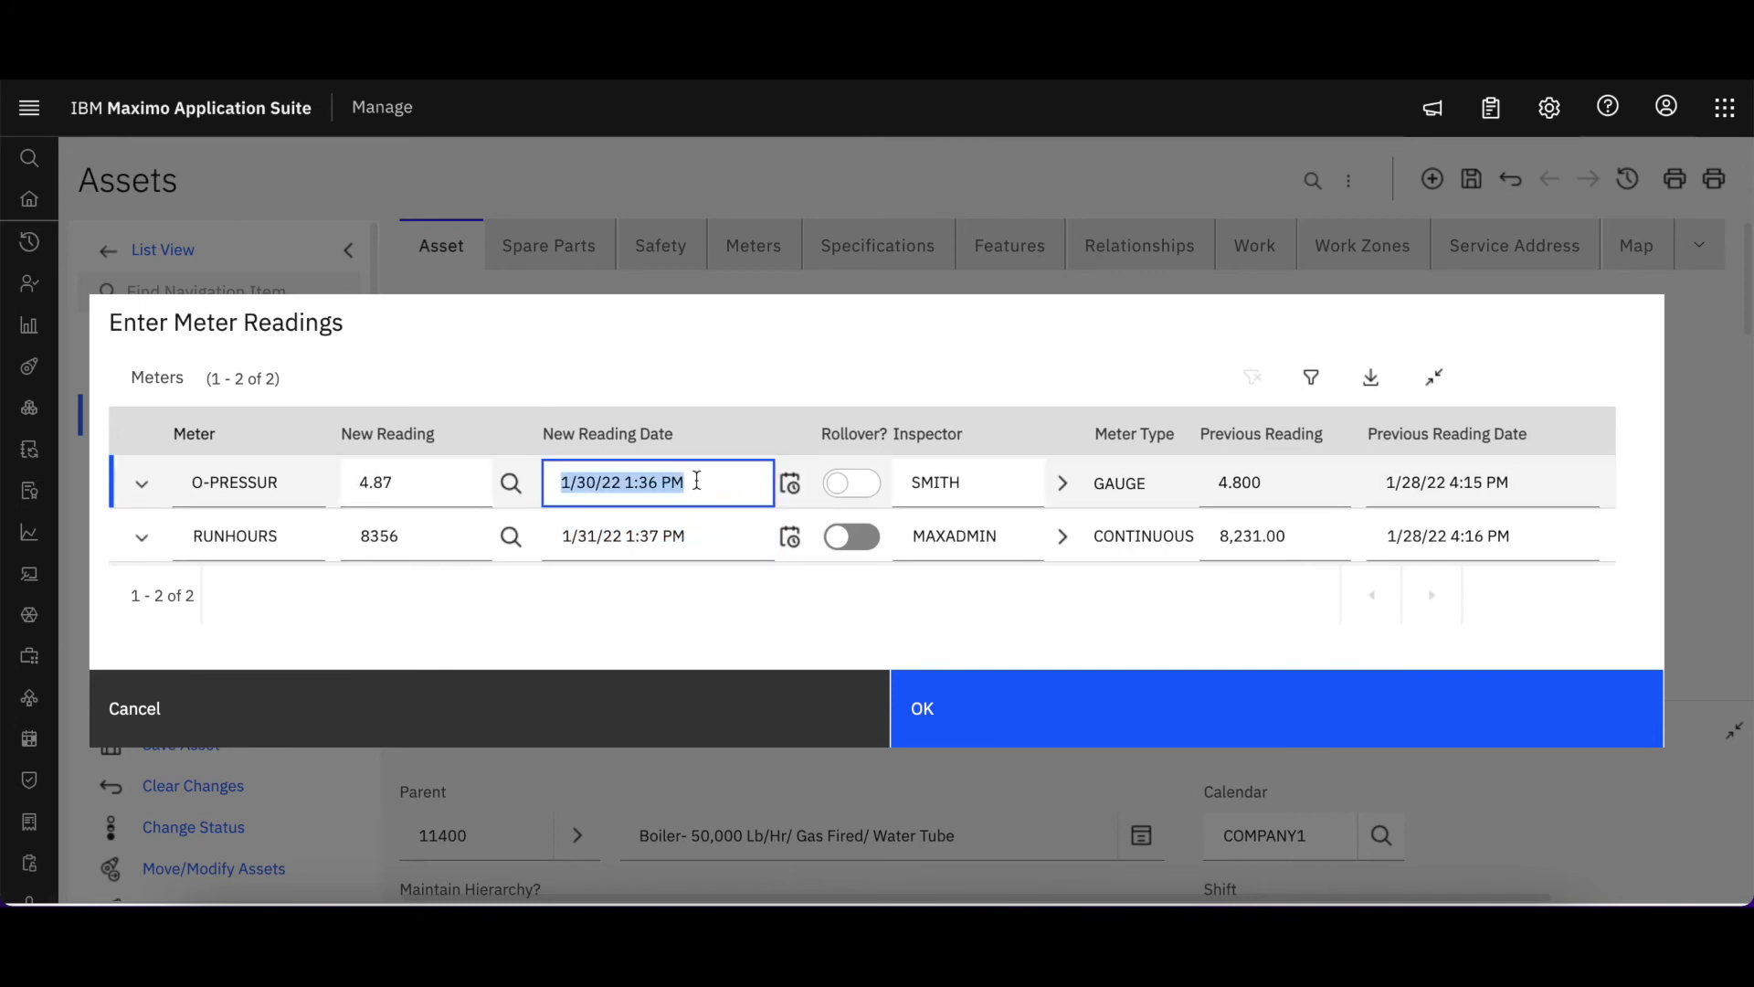
{"action": "left_click", "coordinate": [735, 537]}
{"action": "key", "text": "ctrl+v"}
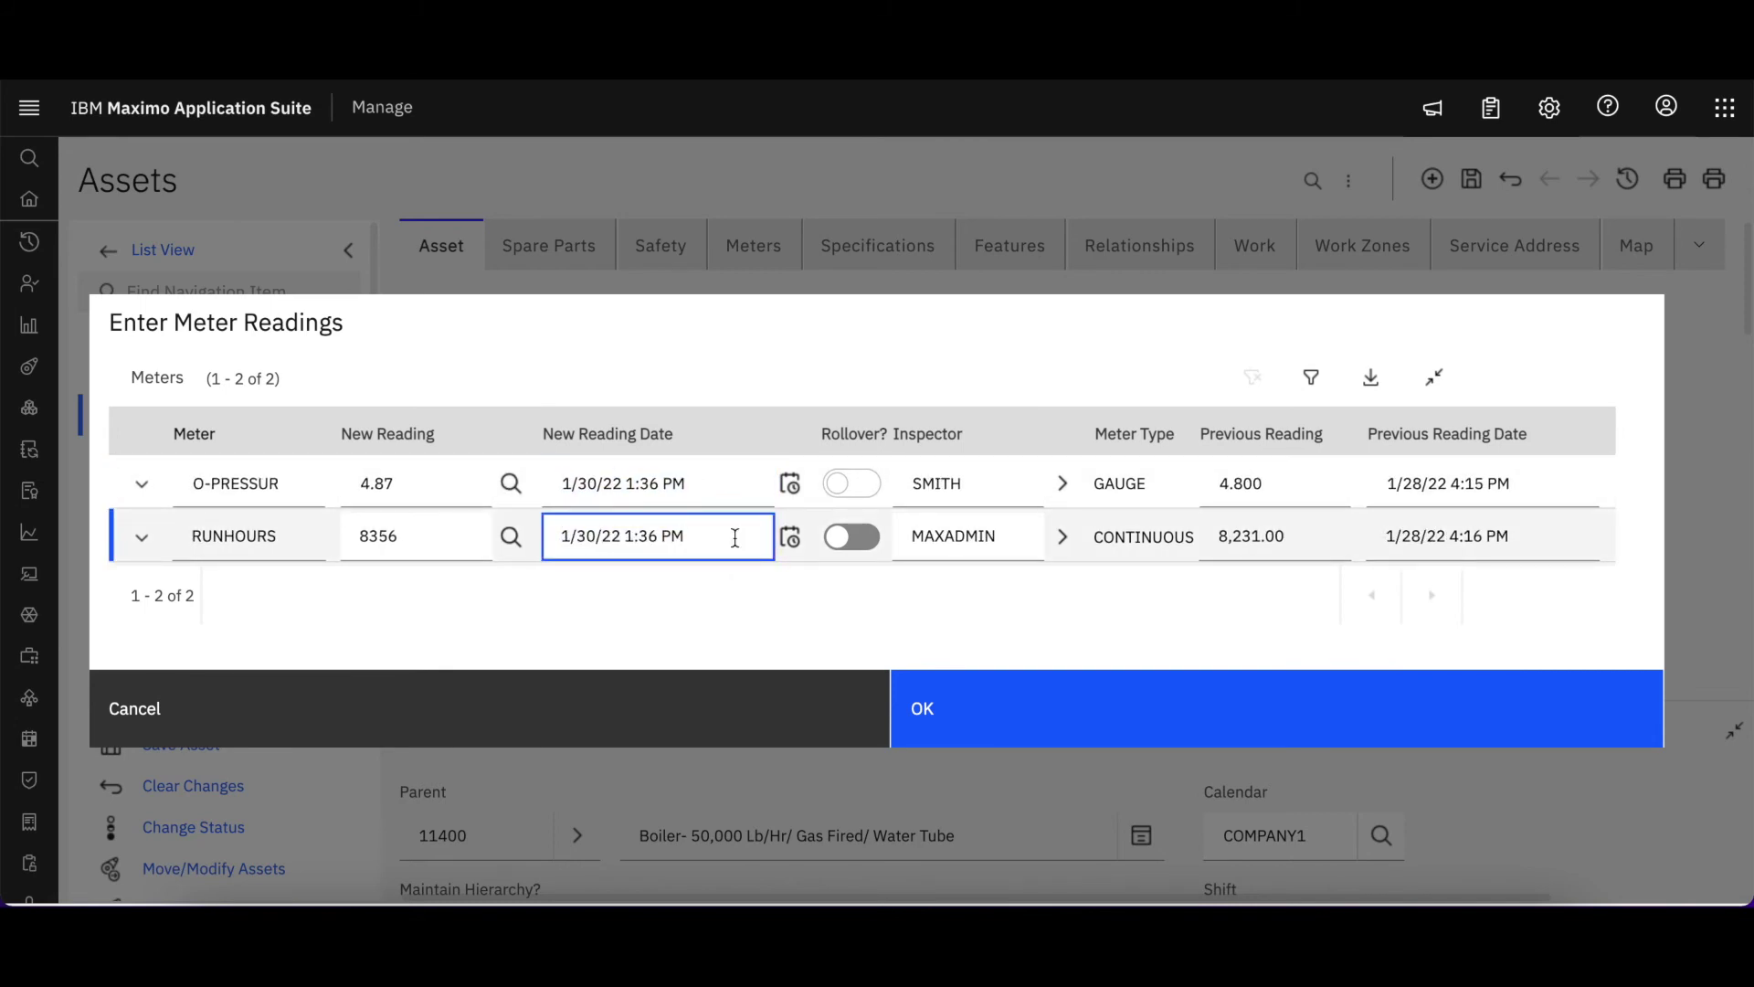
- Copy O-PRESSUR's inspector into the RUNHOURS row and submit both readings
{"action": "left_click", "coordinate": [991, 492]}
{"action": "key", "text": "ctrl+c"}
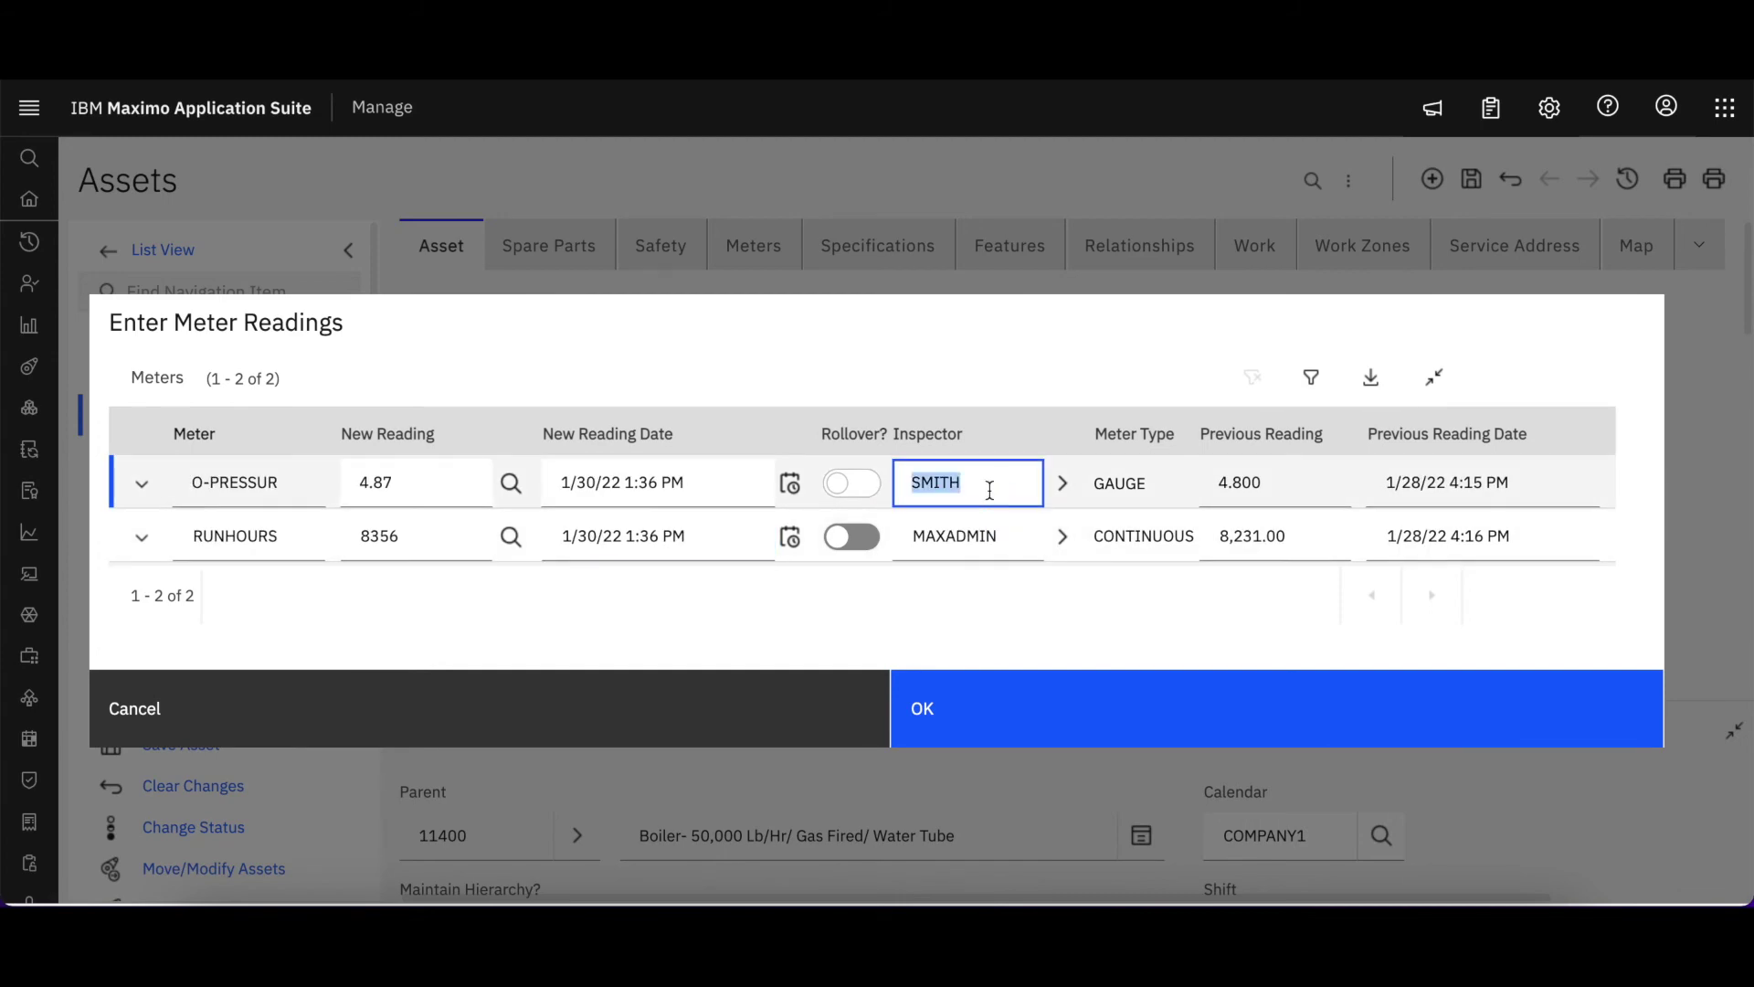
{"action": "left_click", "coordinate": [1006, 537]}
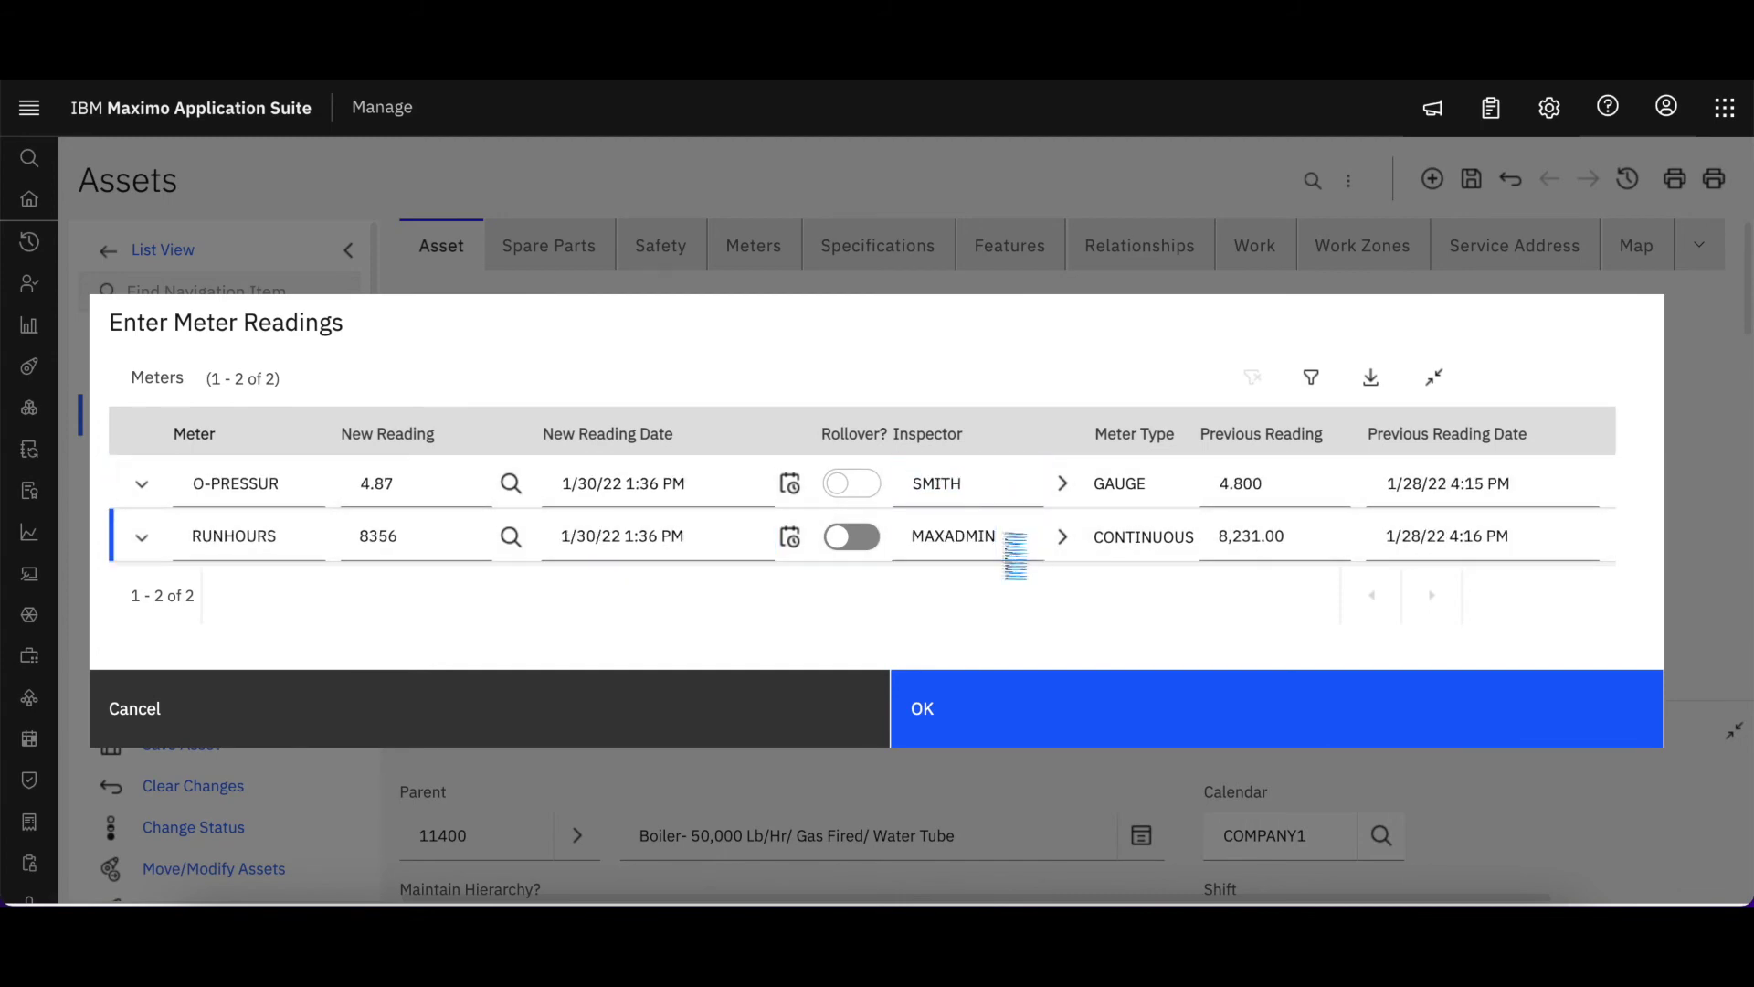
{"action": "key", "text": "ctrl+v"}
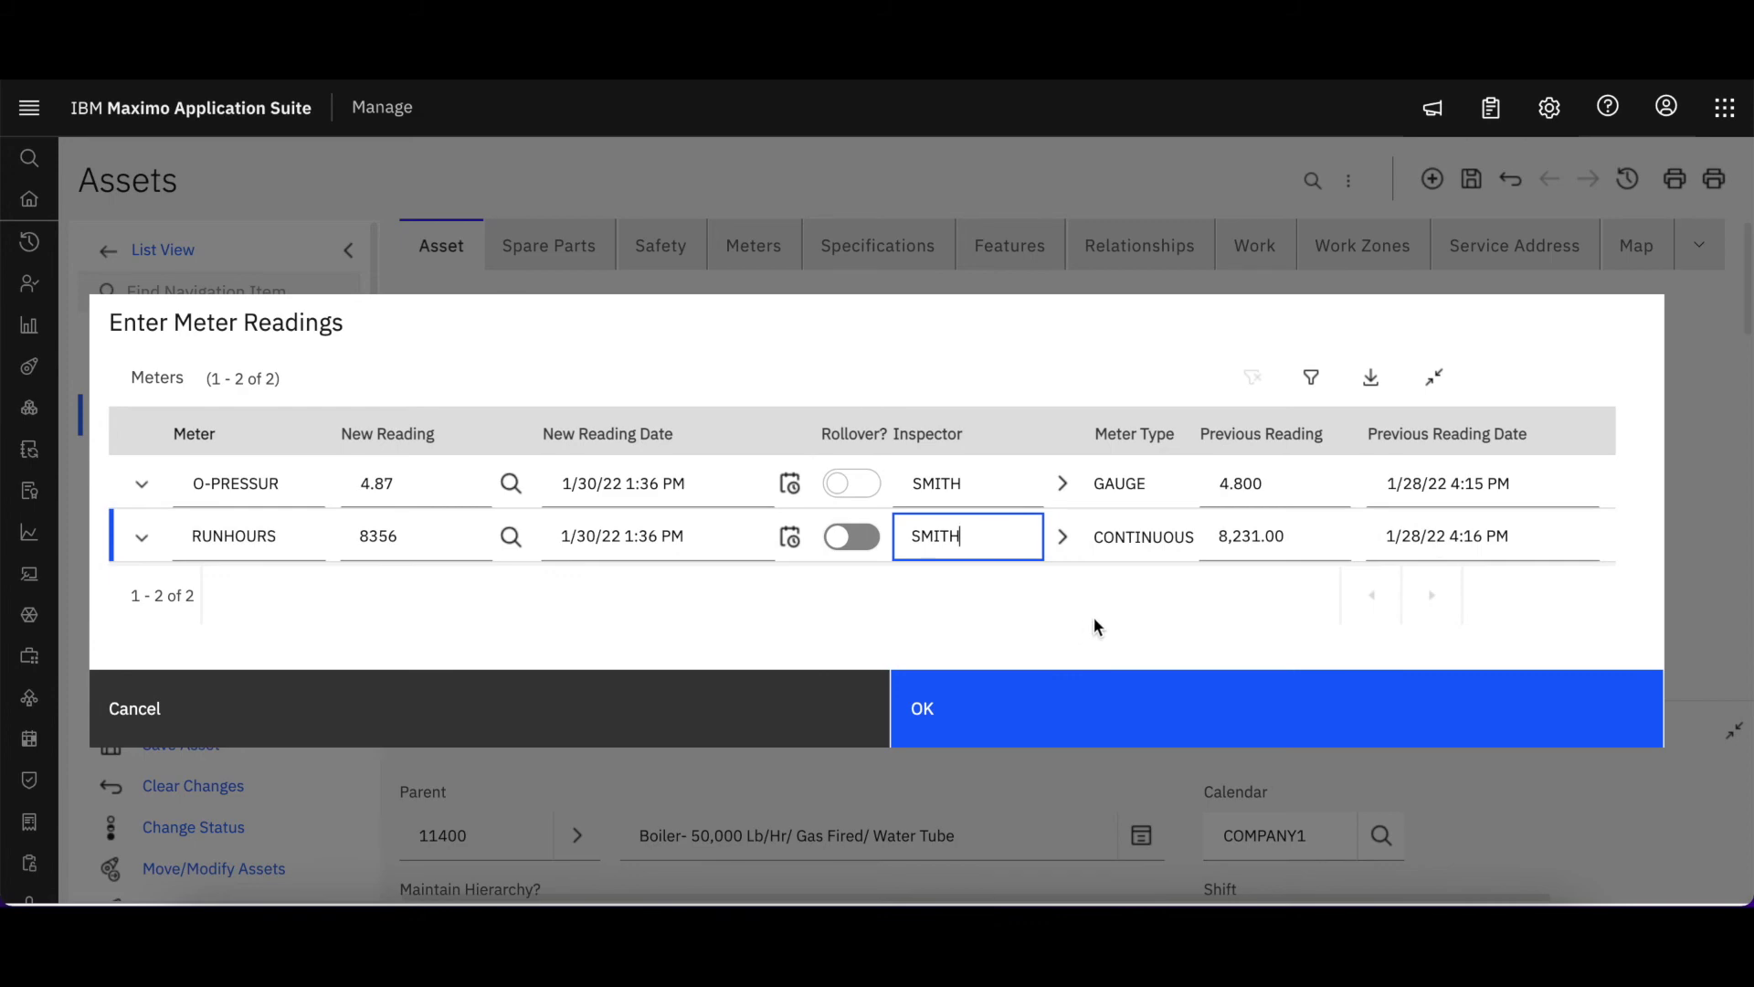
{"action": "left_click", "coordinate": [1088, 722]}
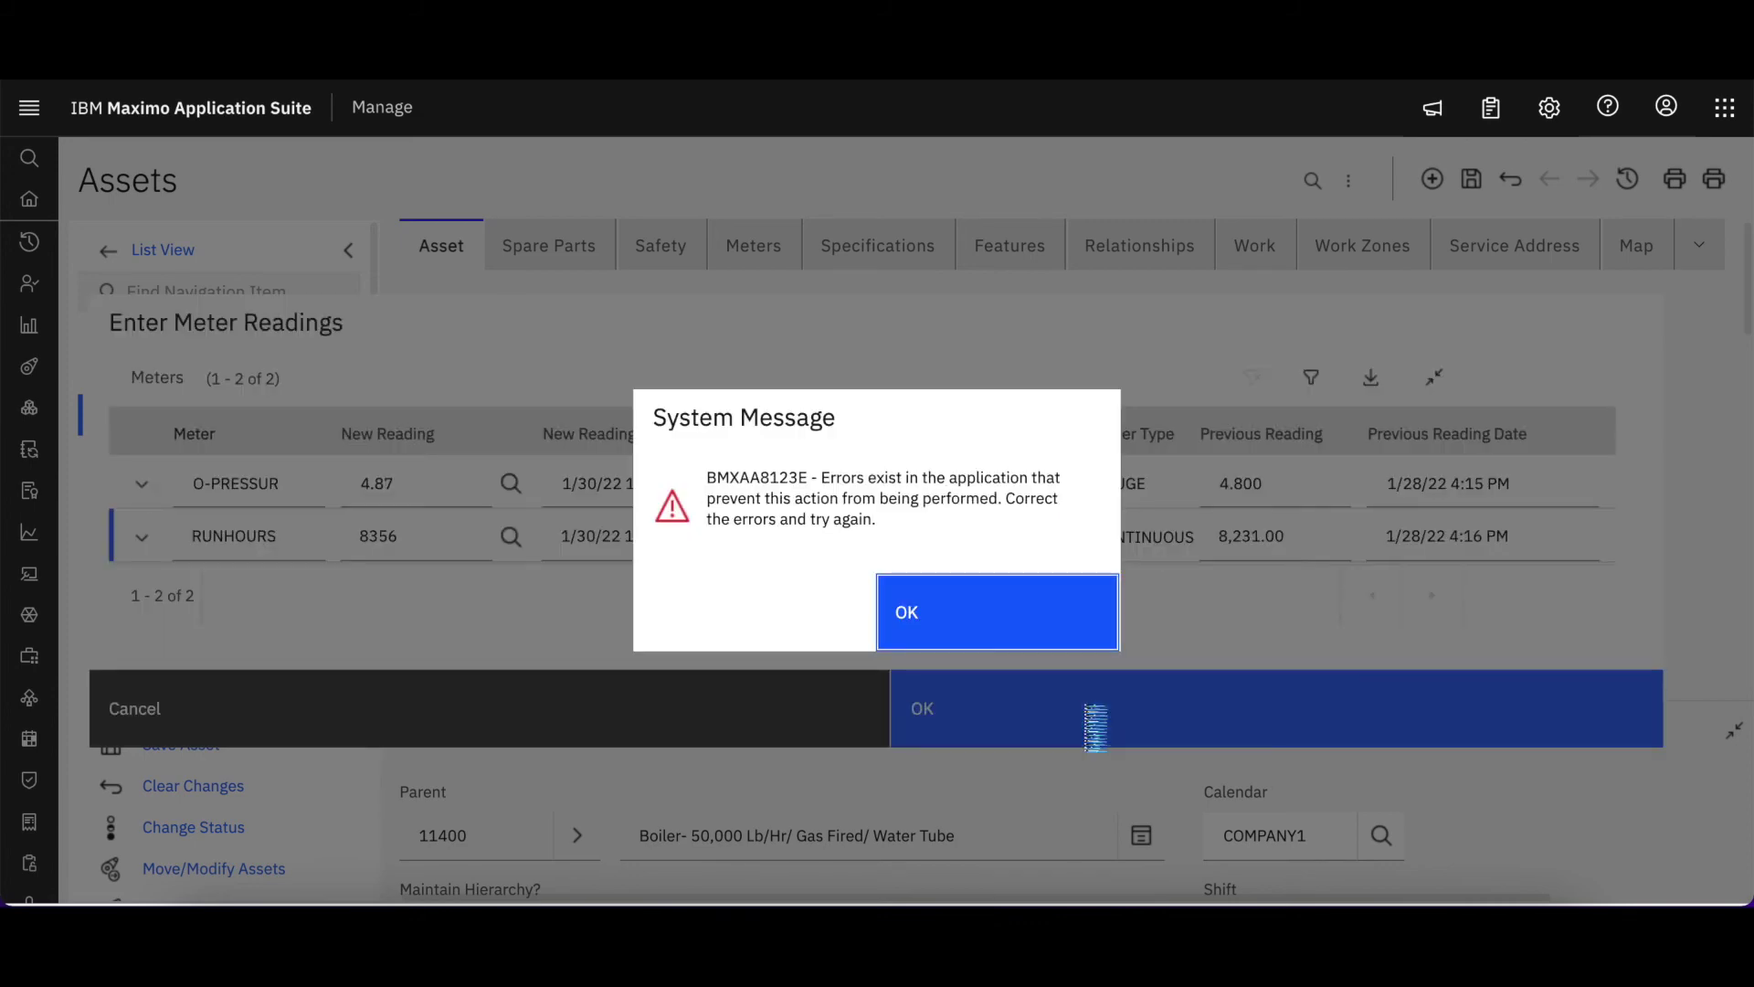
- Dismiss the BMXAA8123E error and pick O-PRESSUR's inspector from the person list for RUNHOURS
{"action": "left_click", "coordinate": [1003, 590]}
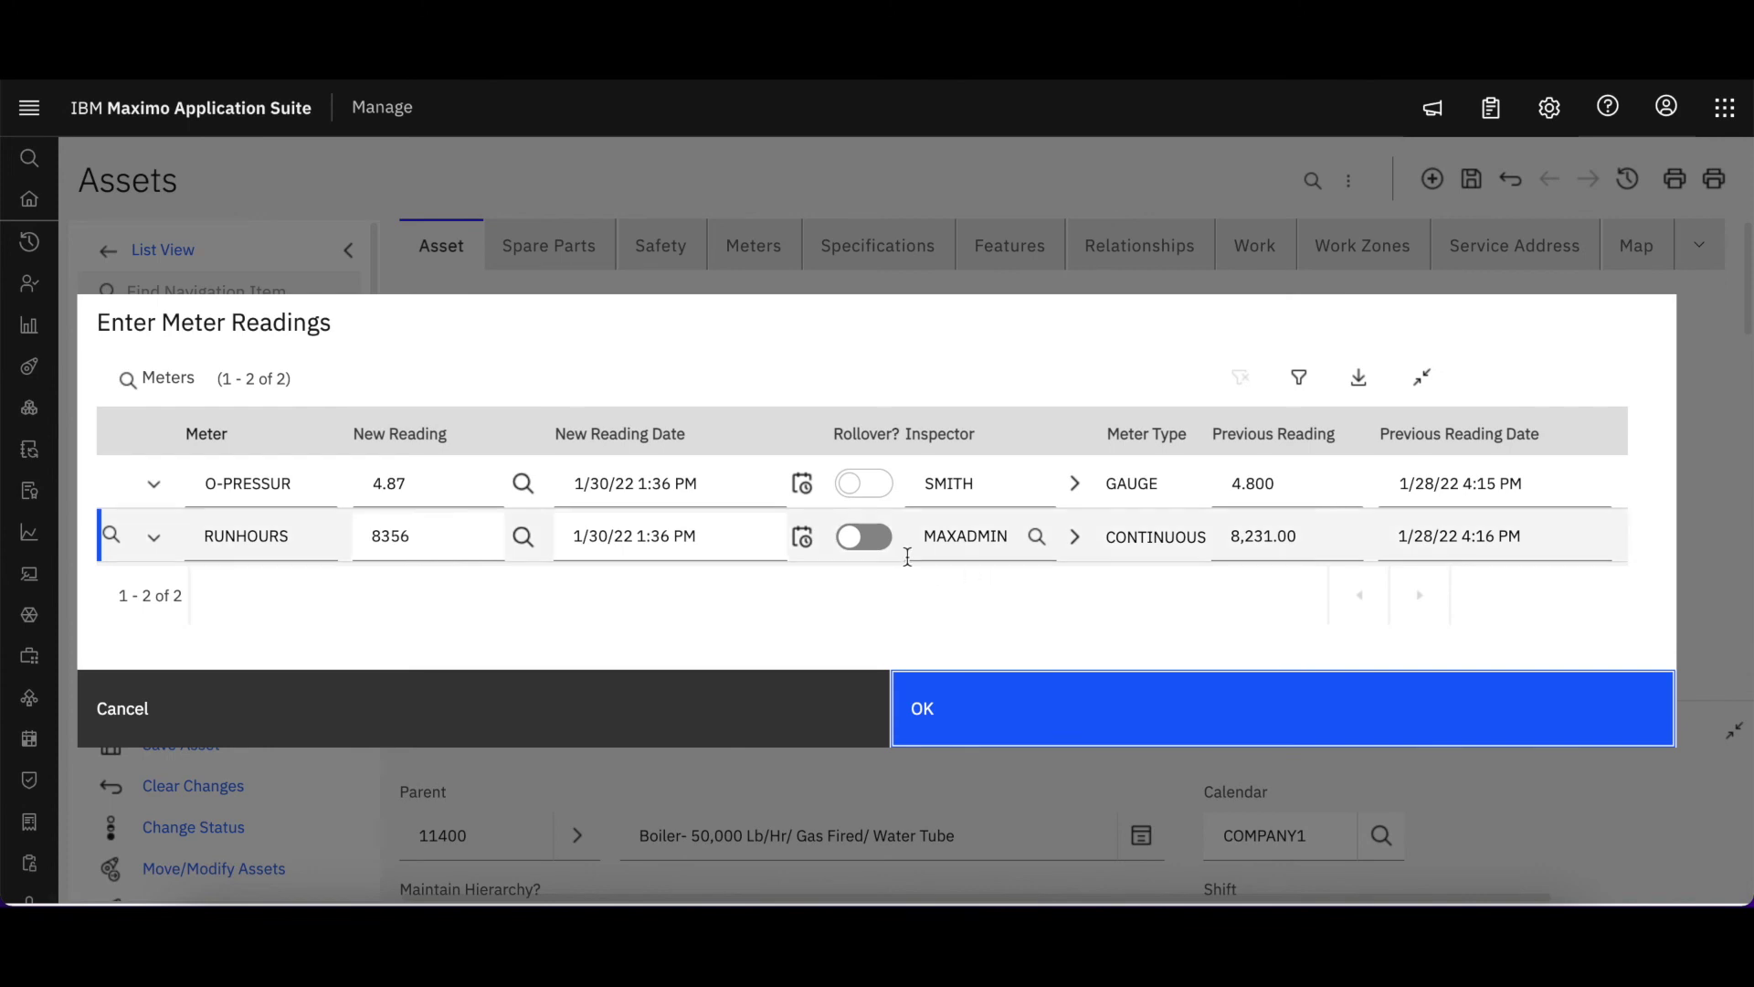
{"action": "left_click", "coordinate": [1078, 539]}
{"action": "left_click", "coordinate": [1146, 575]}
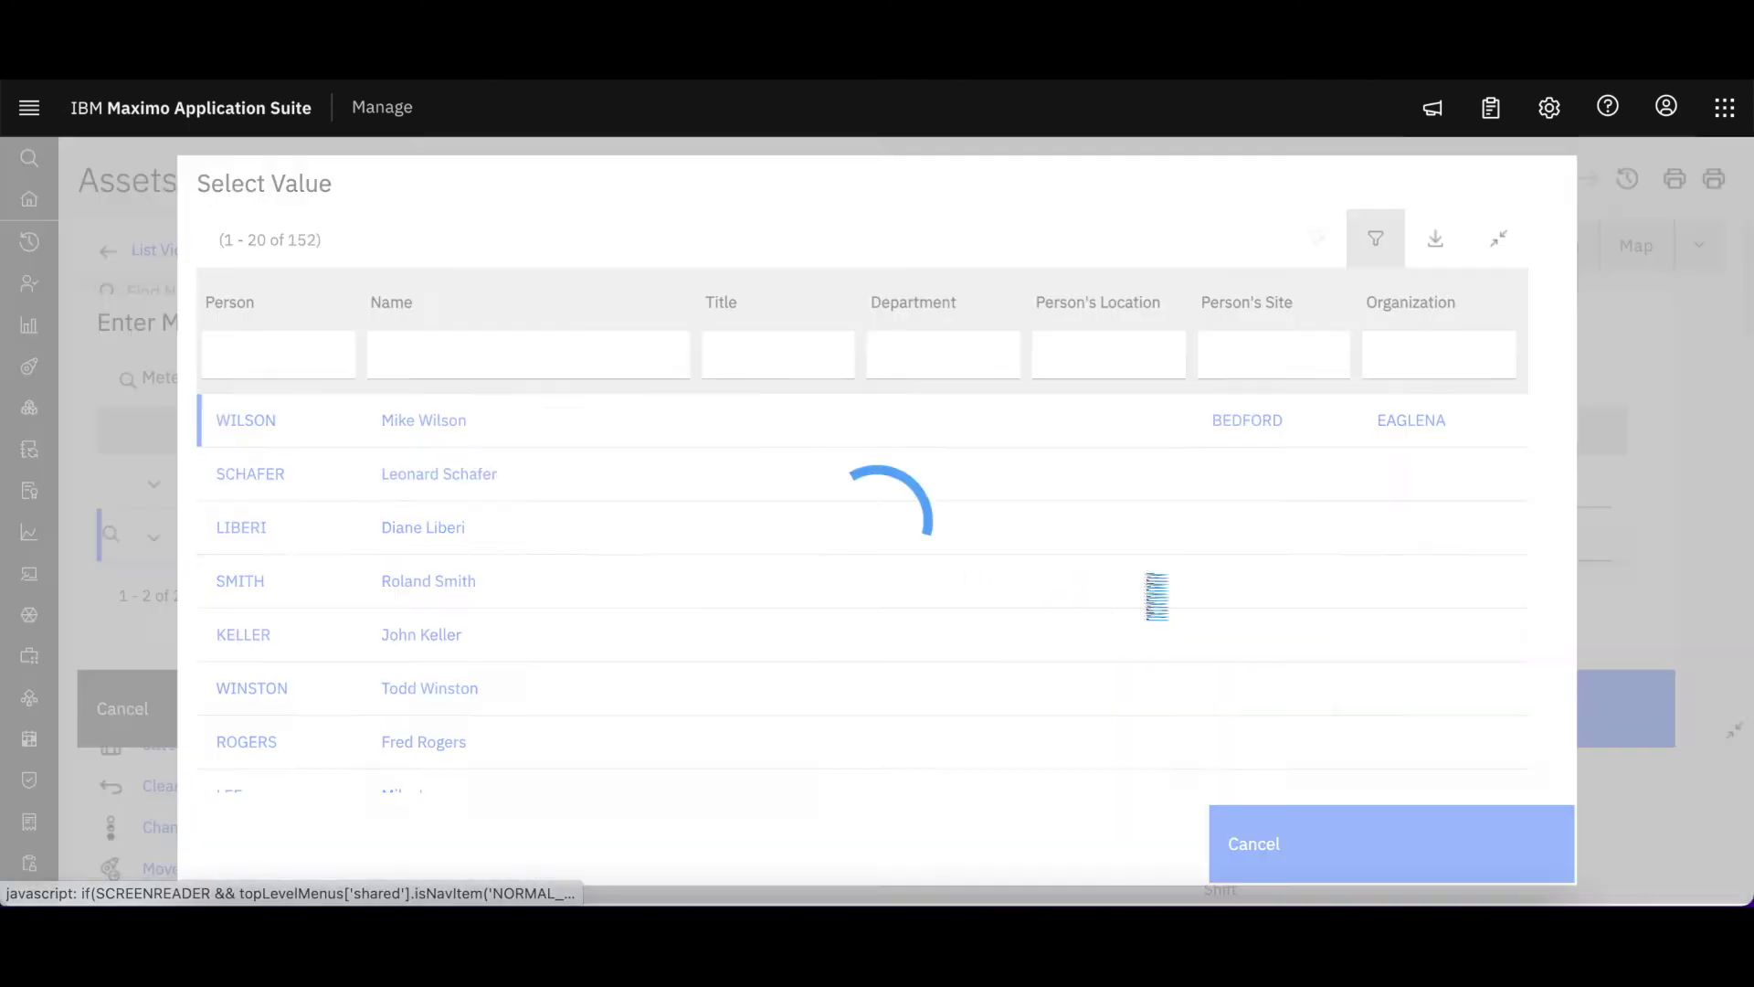
{"action": "left_click", "coordinate": [245, 583]}
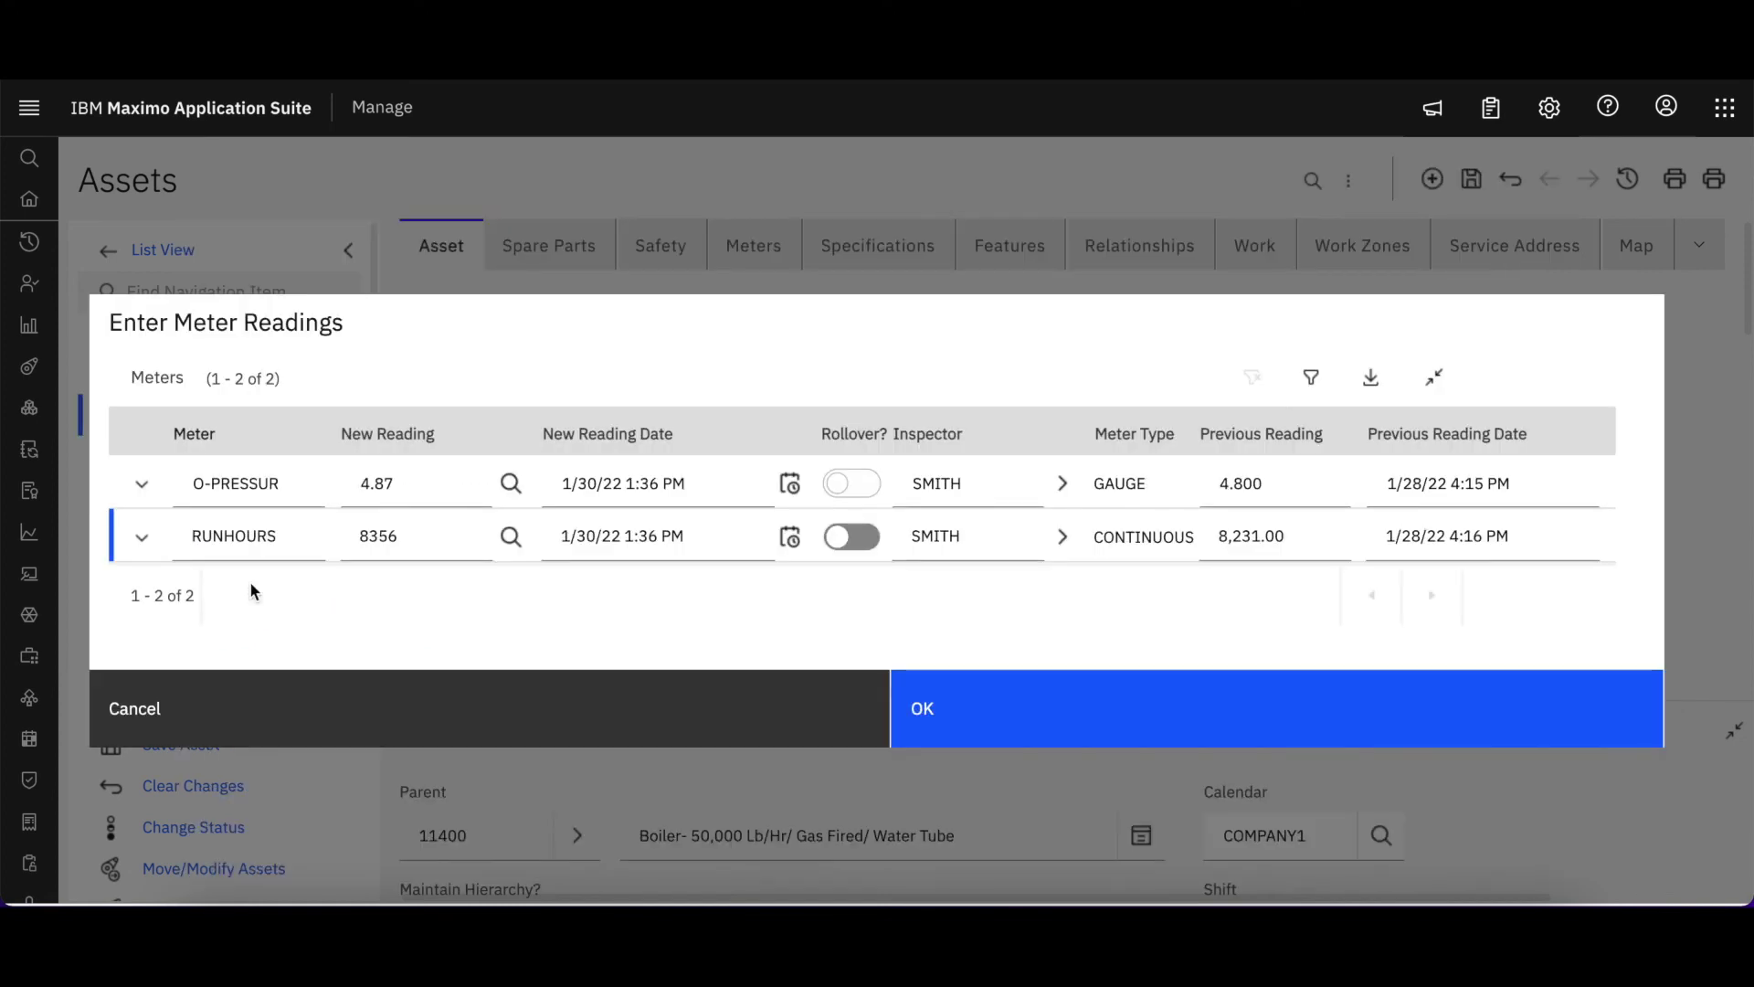
- Save asset 11430's two meter readings, check its spare parts, then return to the main asset details
{"action": "left_click", "coordinate": [1131, 708]}
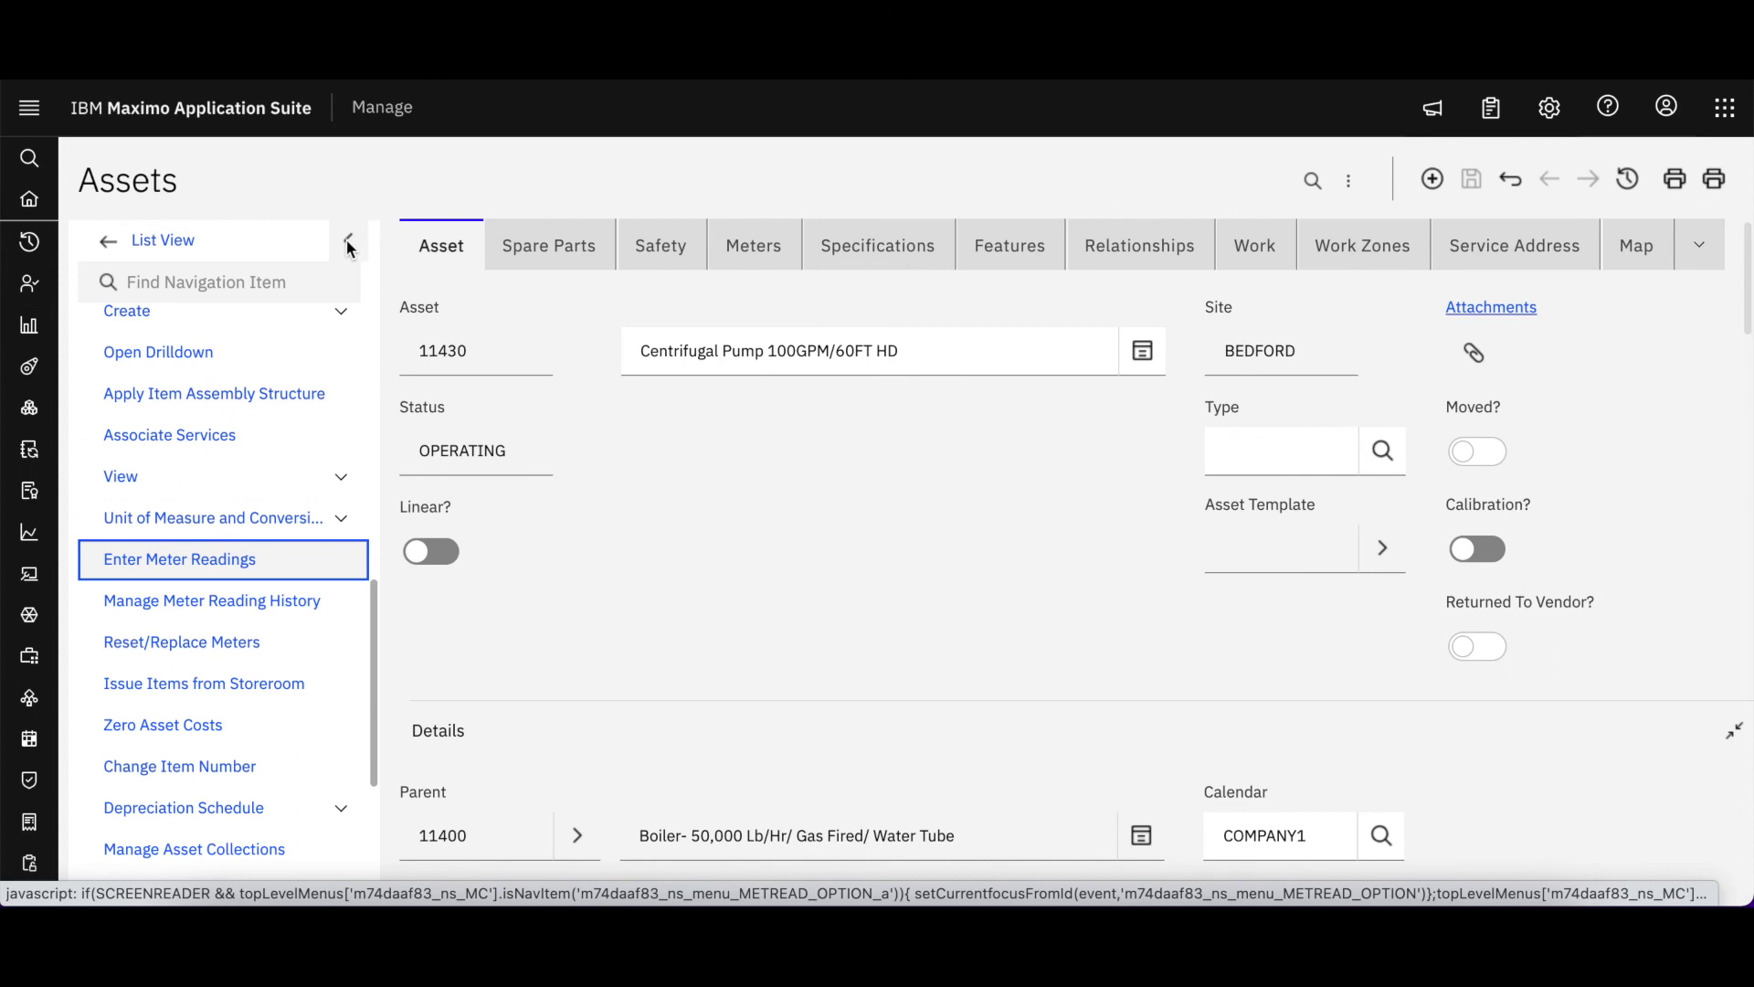
{"action": "left_click", "coordinate": [580, 247]}
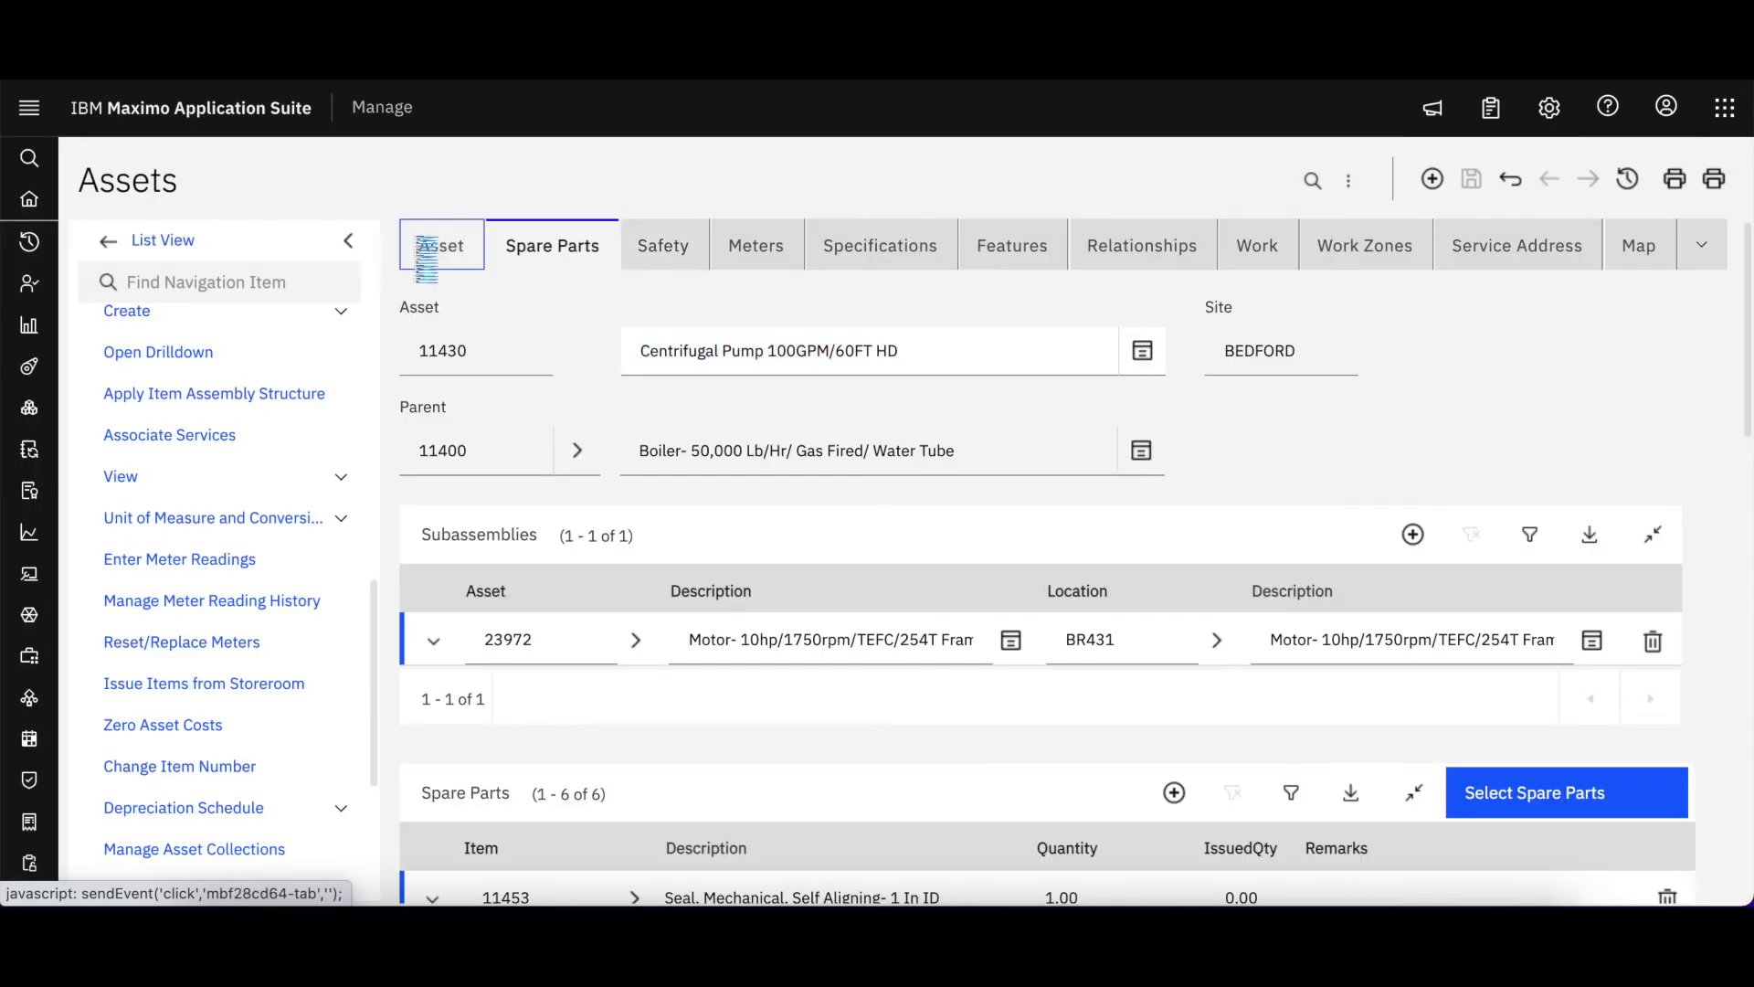
{"action": "left_click", "coordinate": [427, 247]}
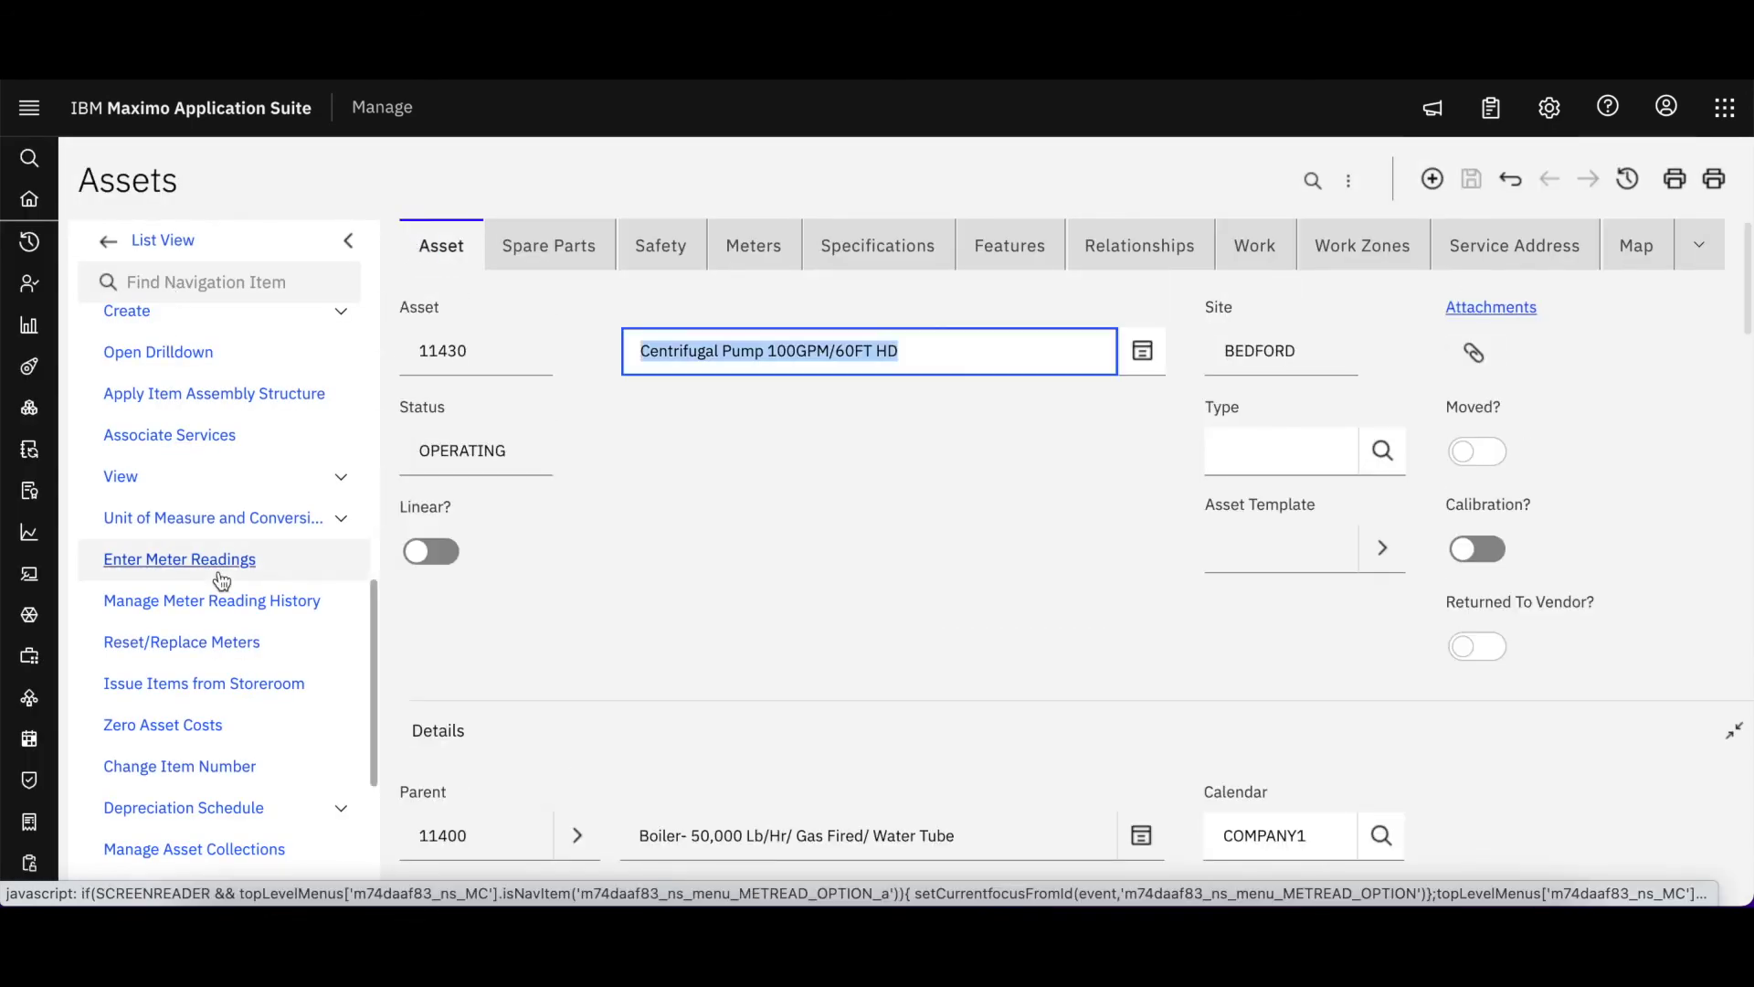
{"action": "scroll", "coordinate": [220, 580], "scroll_direction": "down", "scroll_amount": 4}
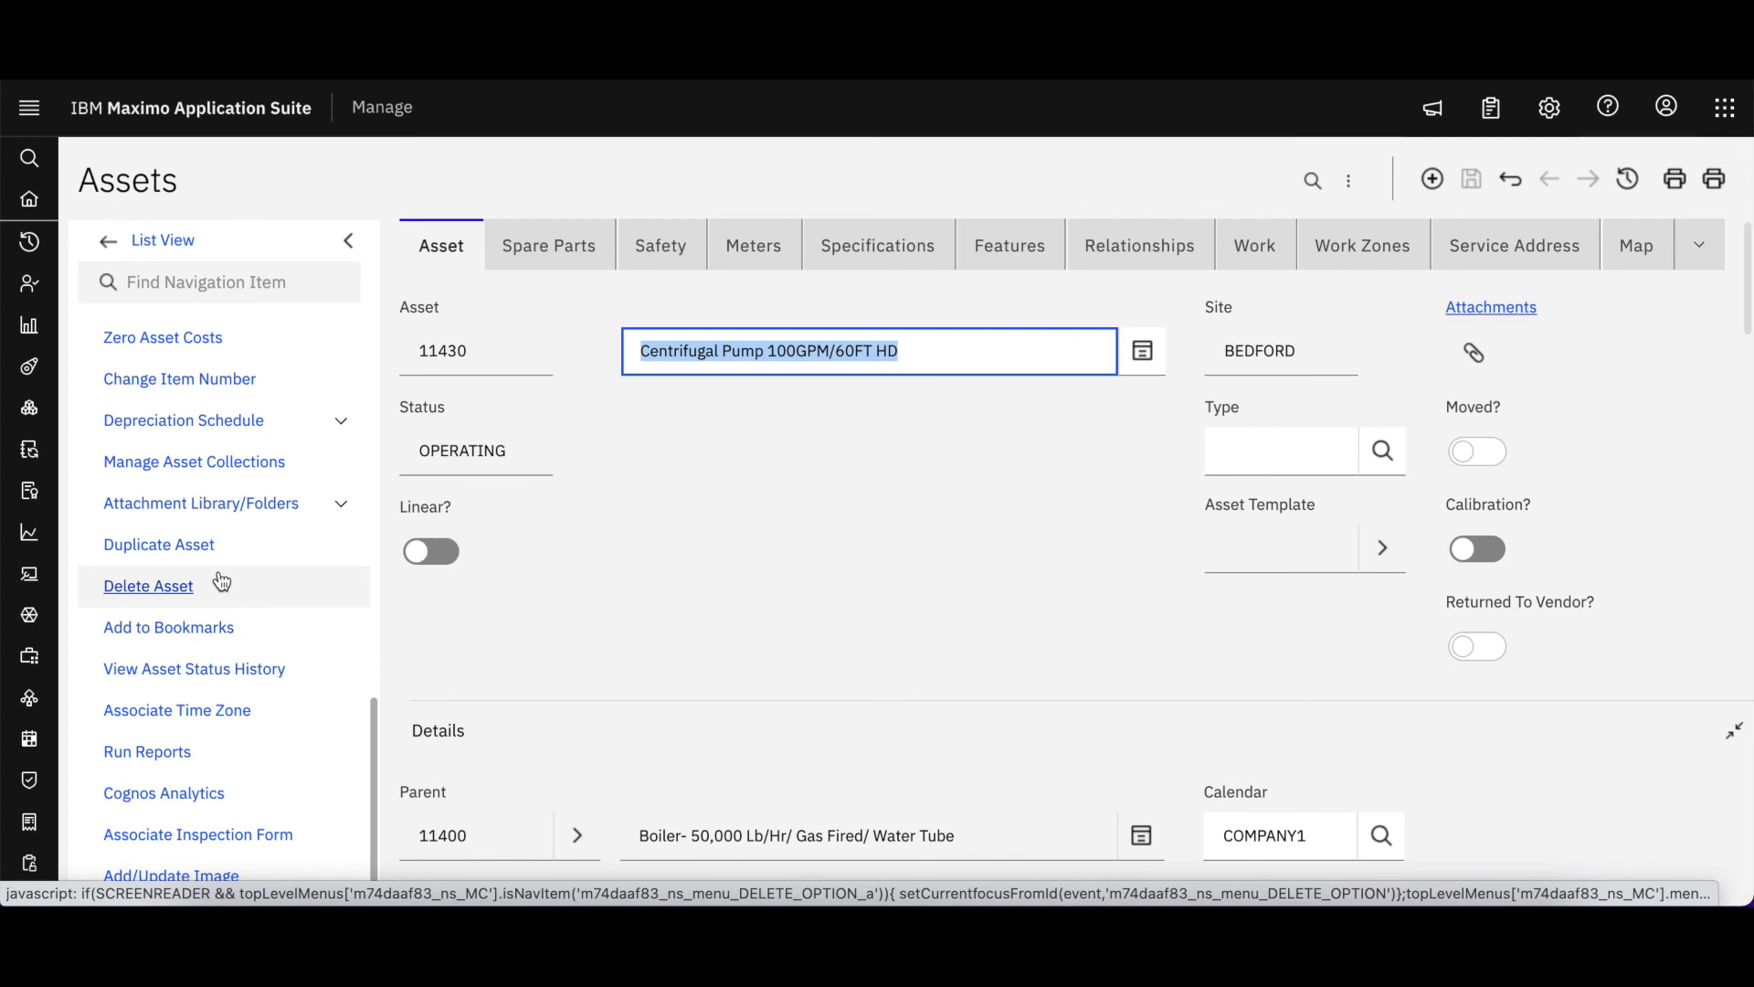
{"action": "scroll", "coordinate": [222, 581], "scroll_direction": "up", "scroll_amount": 10}
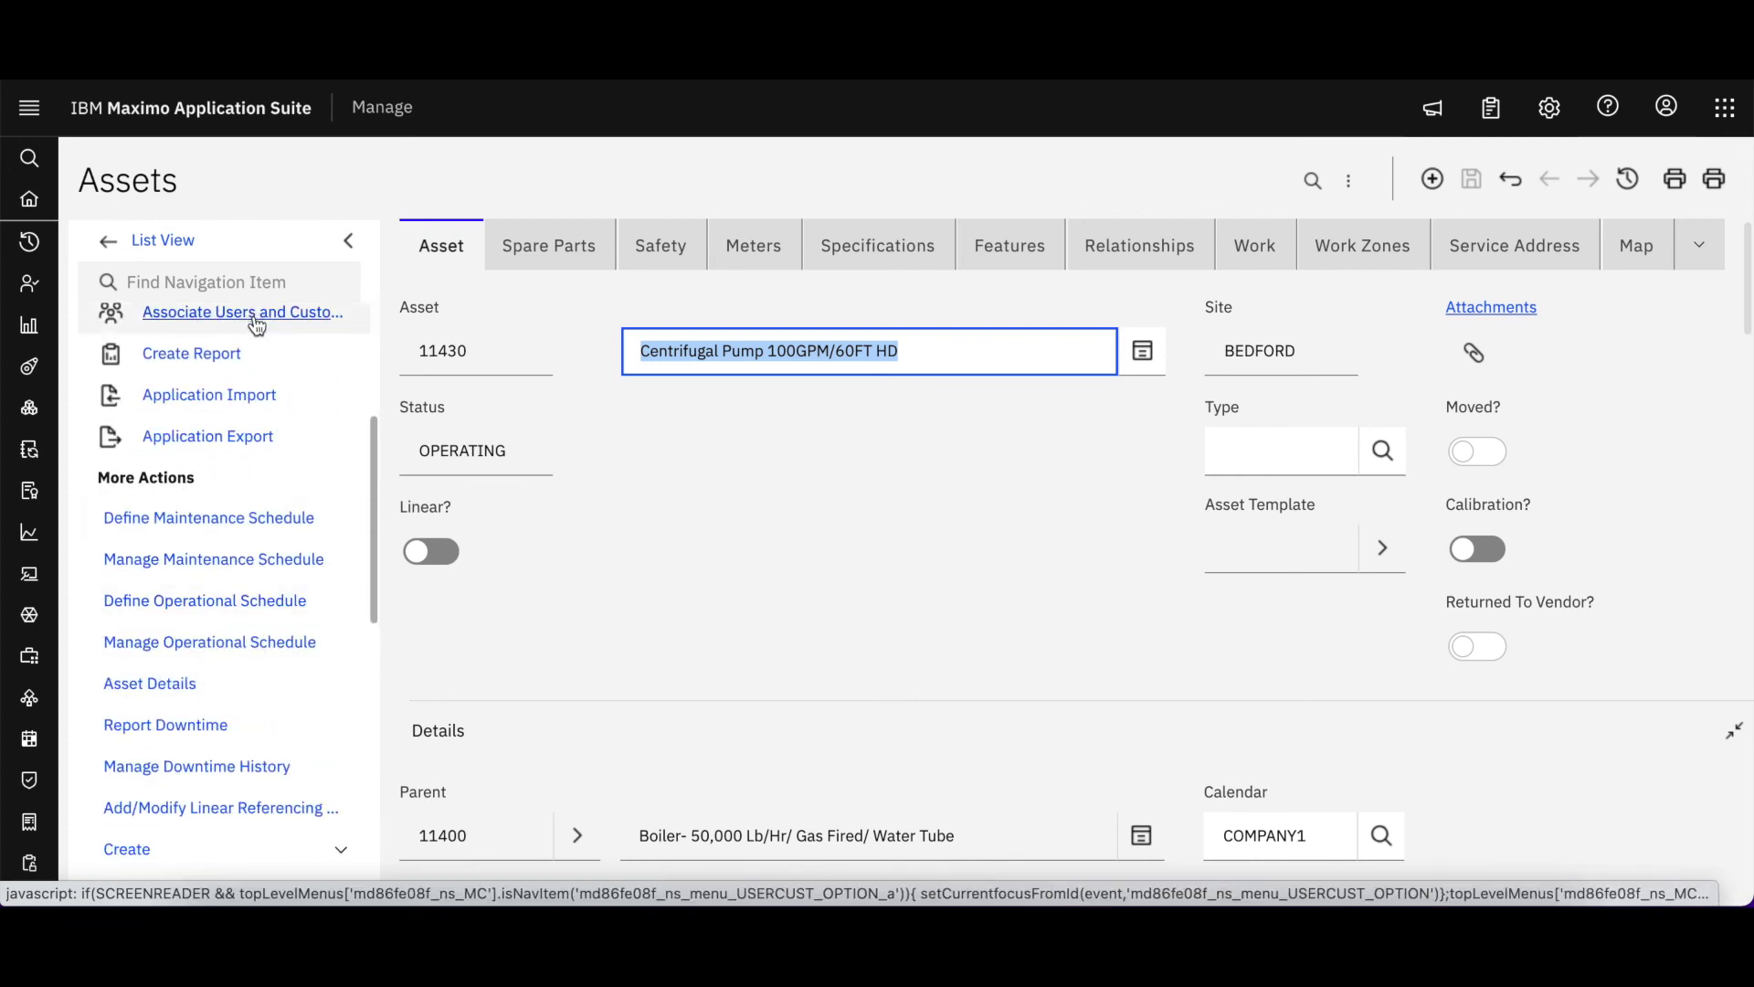